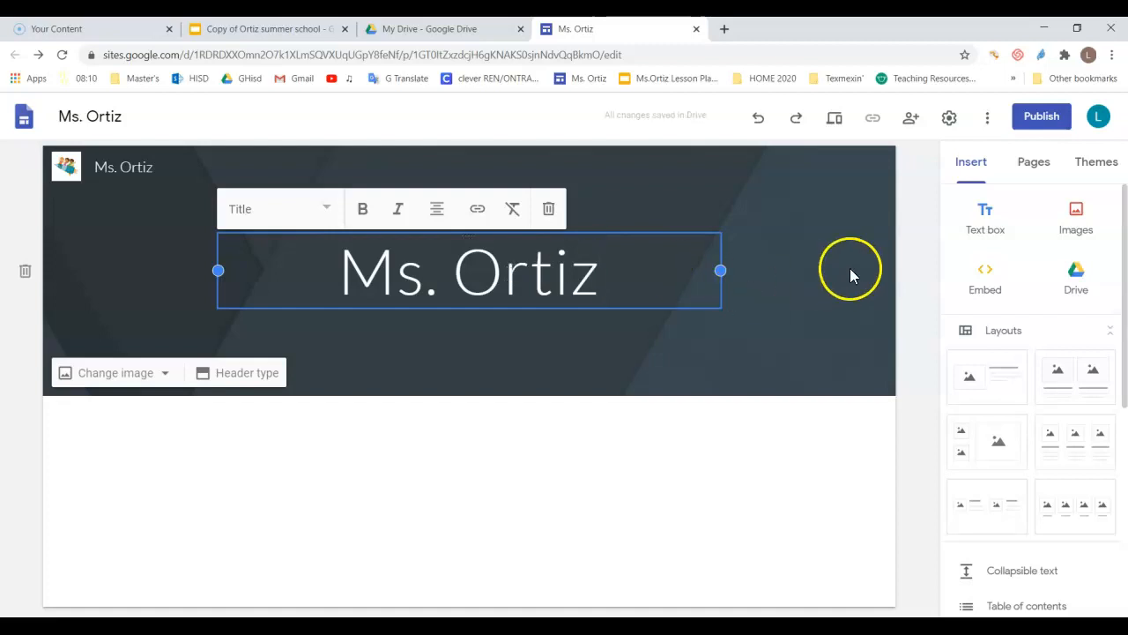
# Replace the Home page's header image by uploading "sky blue clouds.jpg" from the Website images folder
pyautogui.click(911, 258)
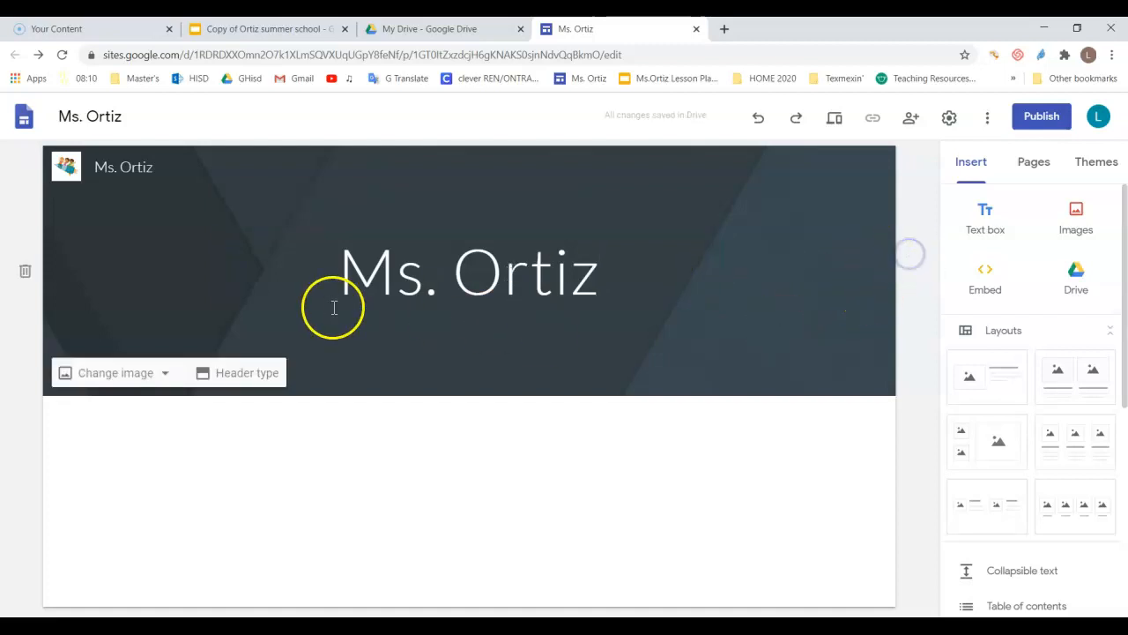
pyautogui.click(147, 372)
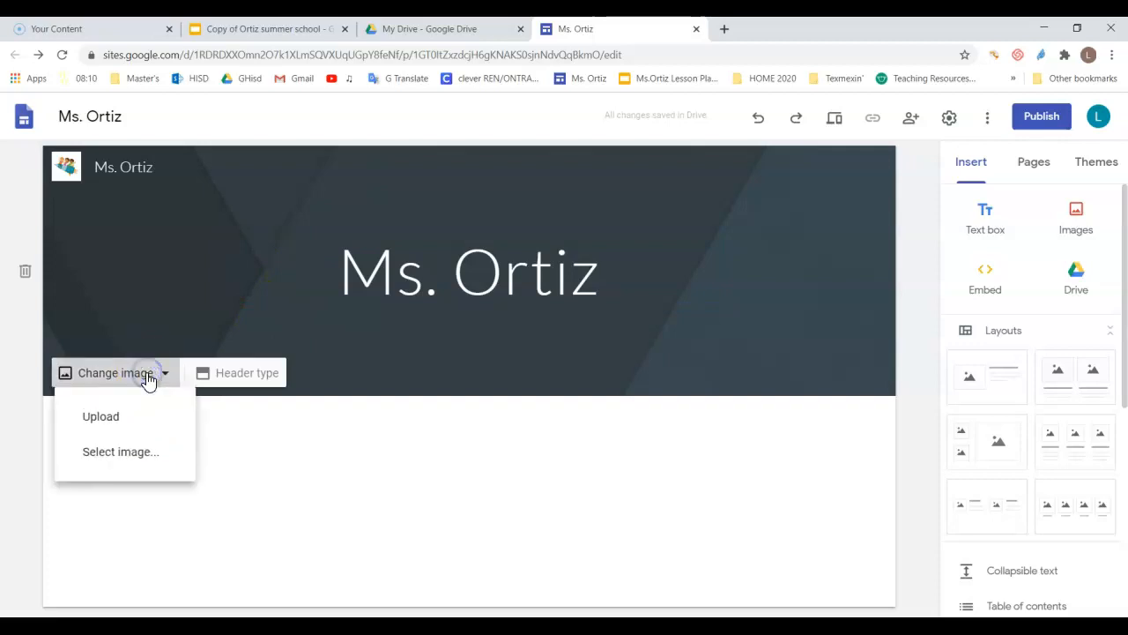
pyautogui.click(119, 428)
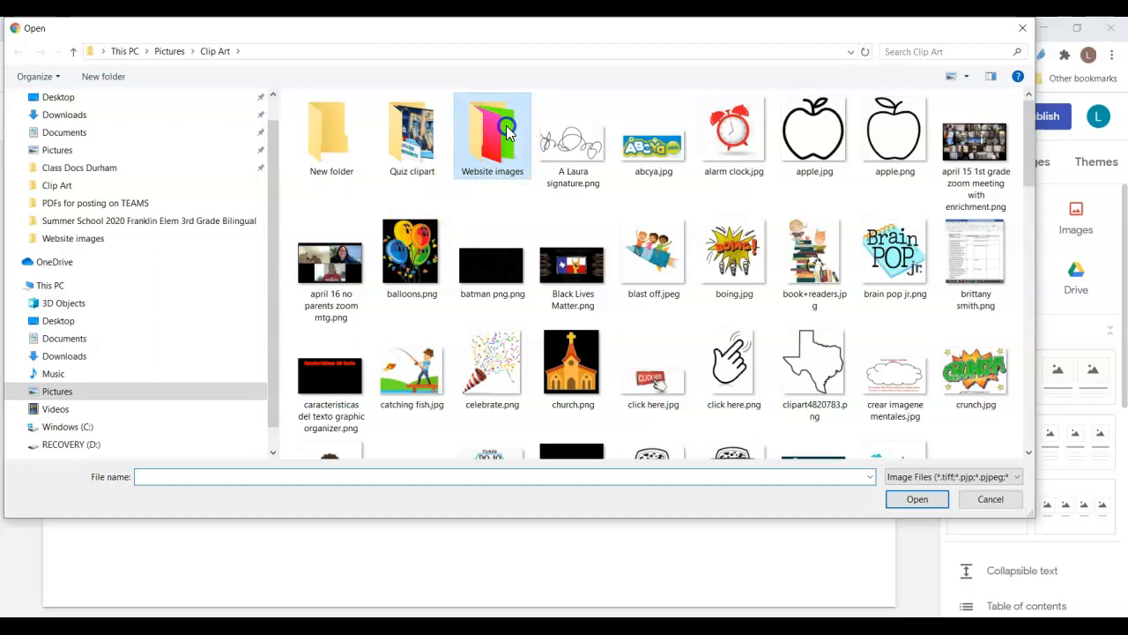
pyautogui.doubleClick(492, 132)
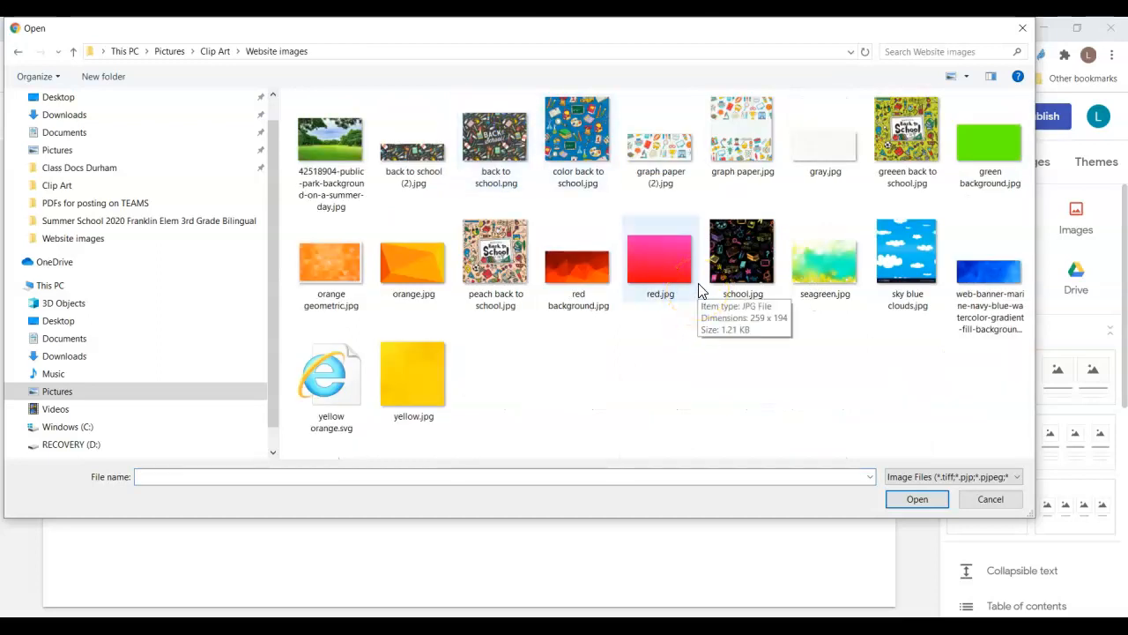
pyautogui.click(620, 328)
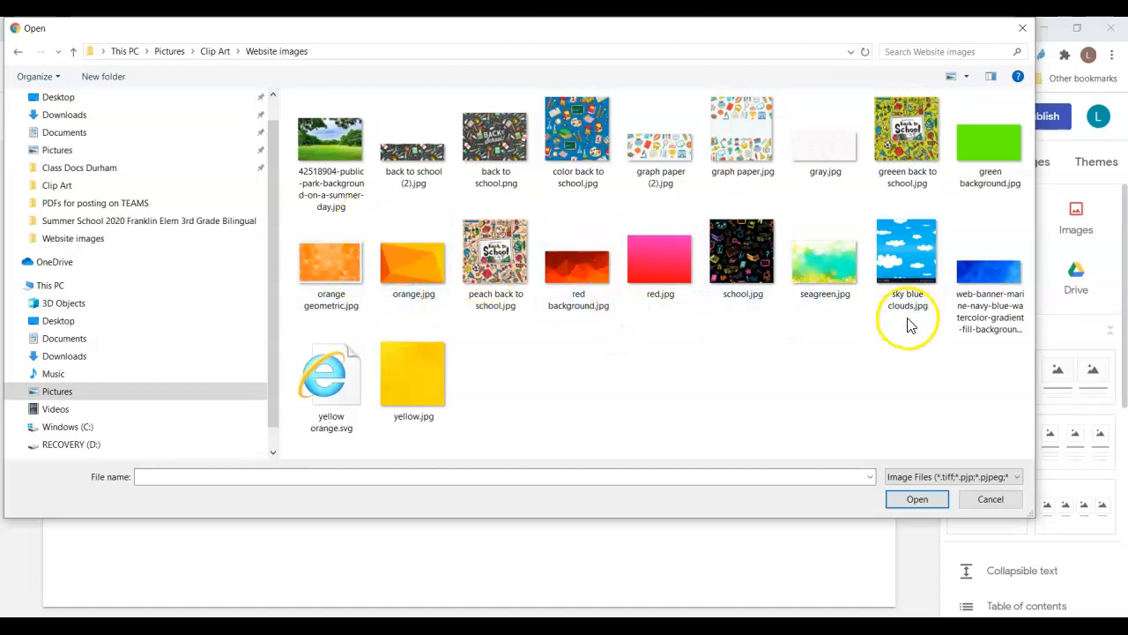
pyautogui.doubleClick(915, 260)
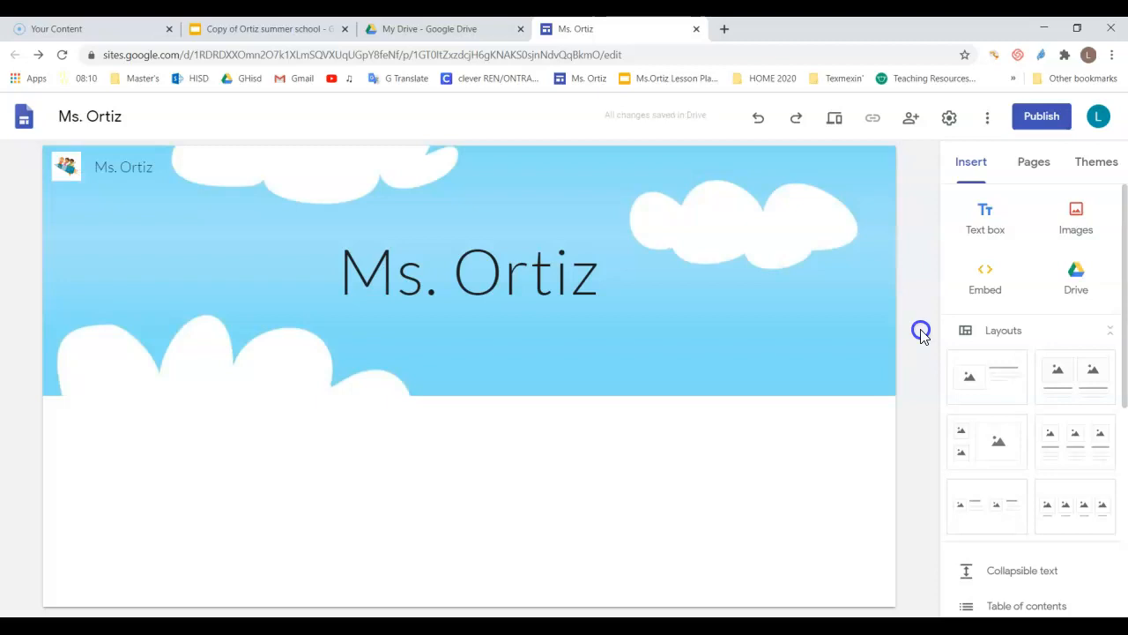
pyautogui.moveTo(291, 305)
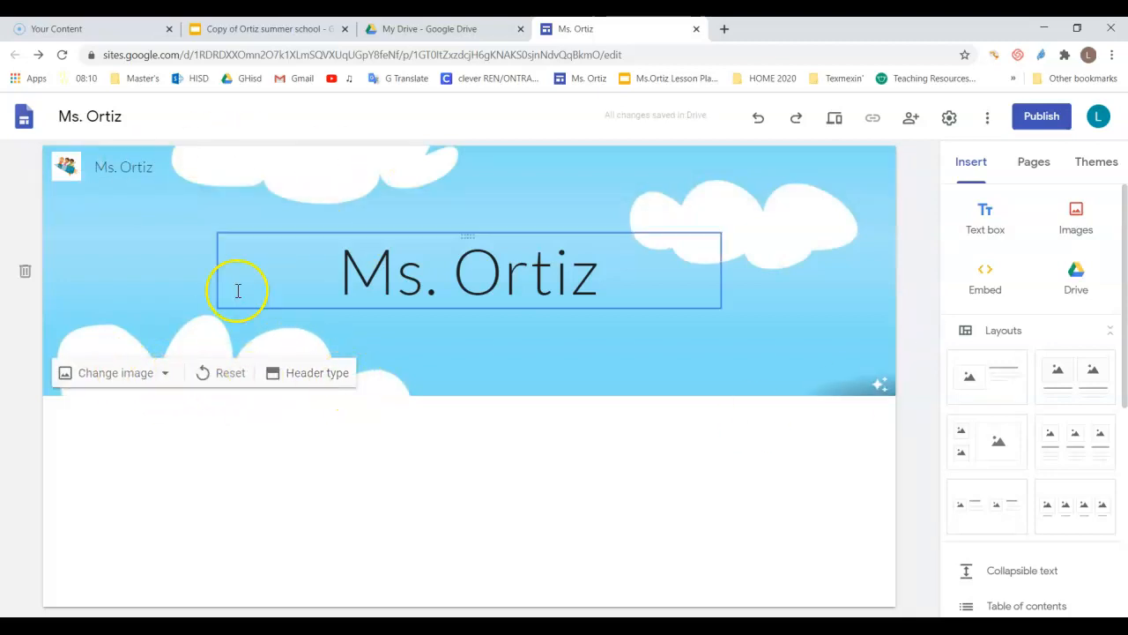
pyautogui.click(523, 439)
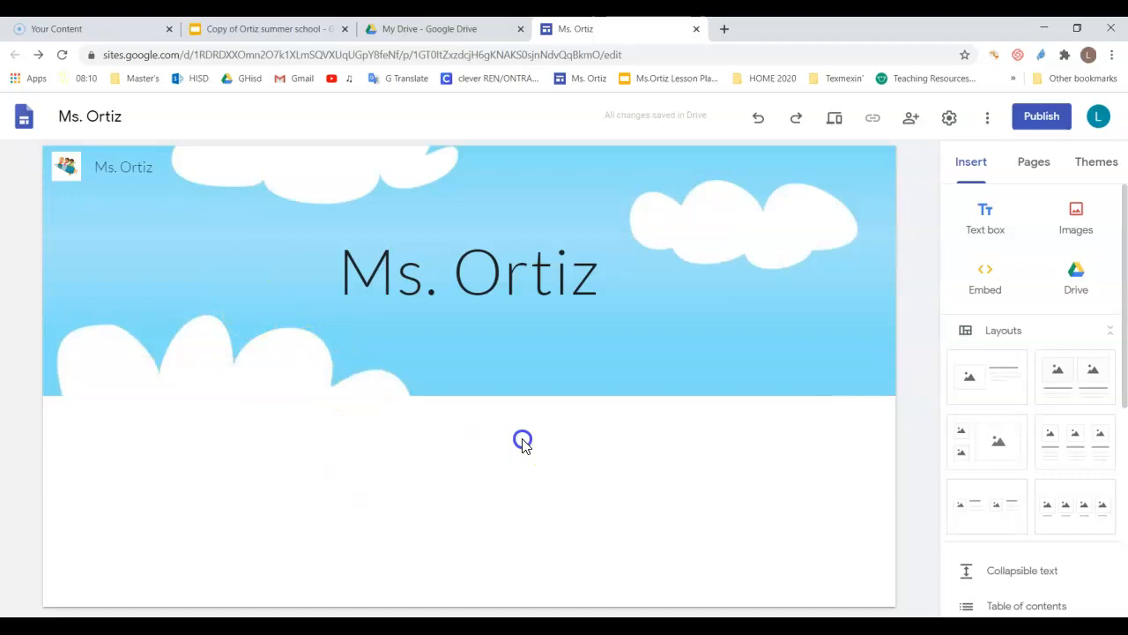
# Add a new page named "Reading" to the site
pyautogui.click(1041, 167)
pyautogui.click(1032, 582)
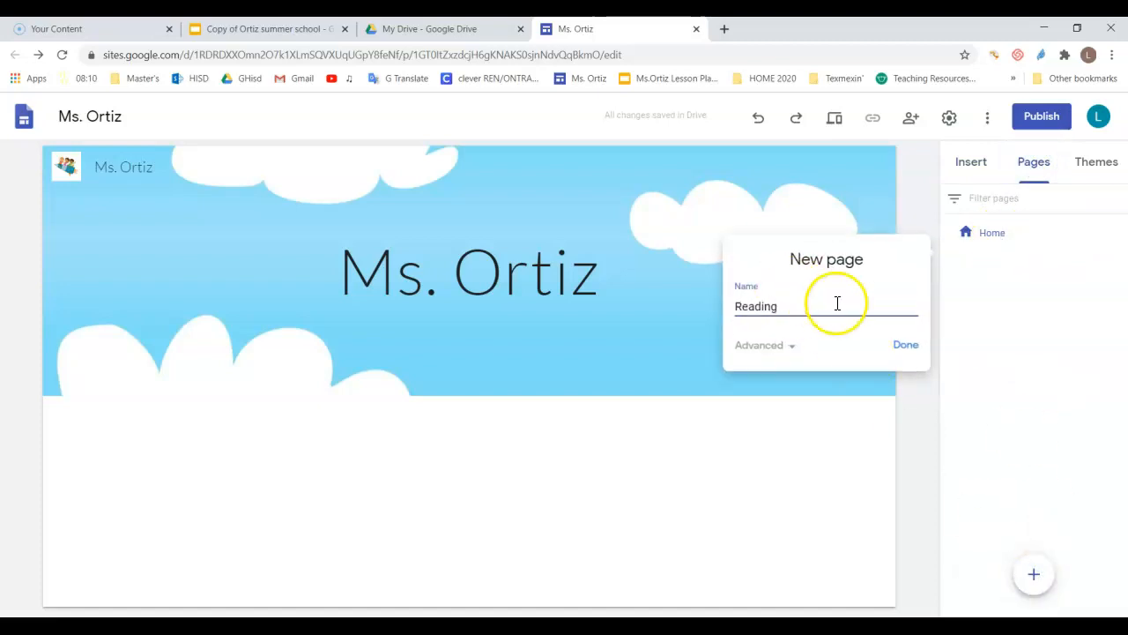
pyautogui.click(907, 345)
# Add another new page named "Math" to the site
pyautogui.click(1036, 576)
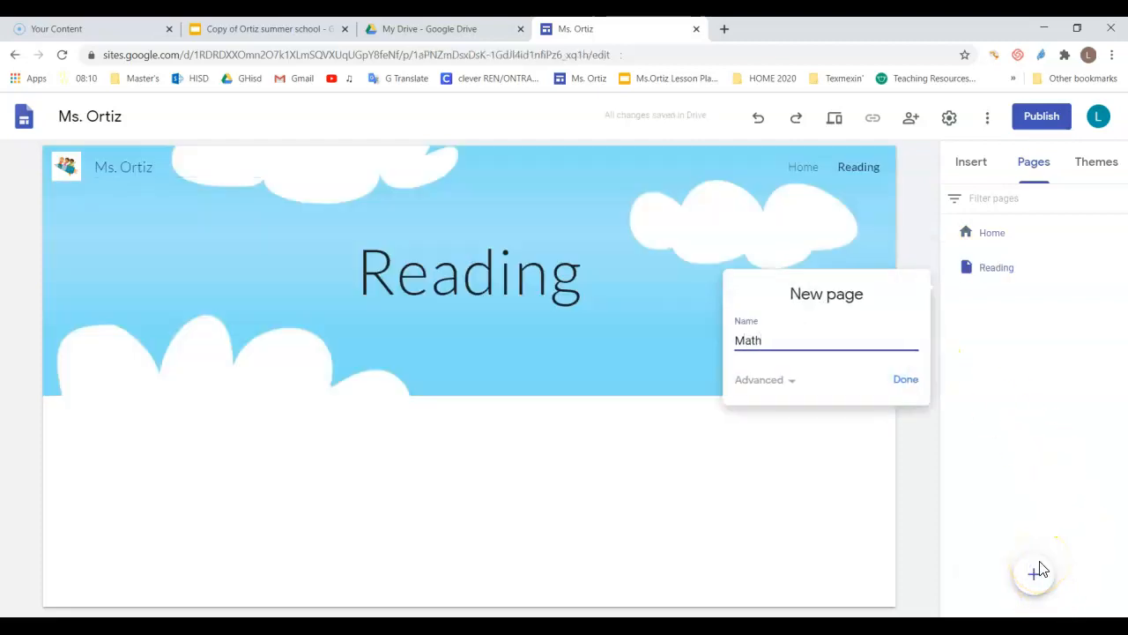
pyautogui.click(1042, 576)
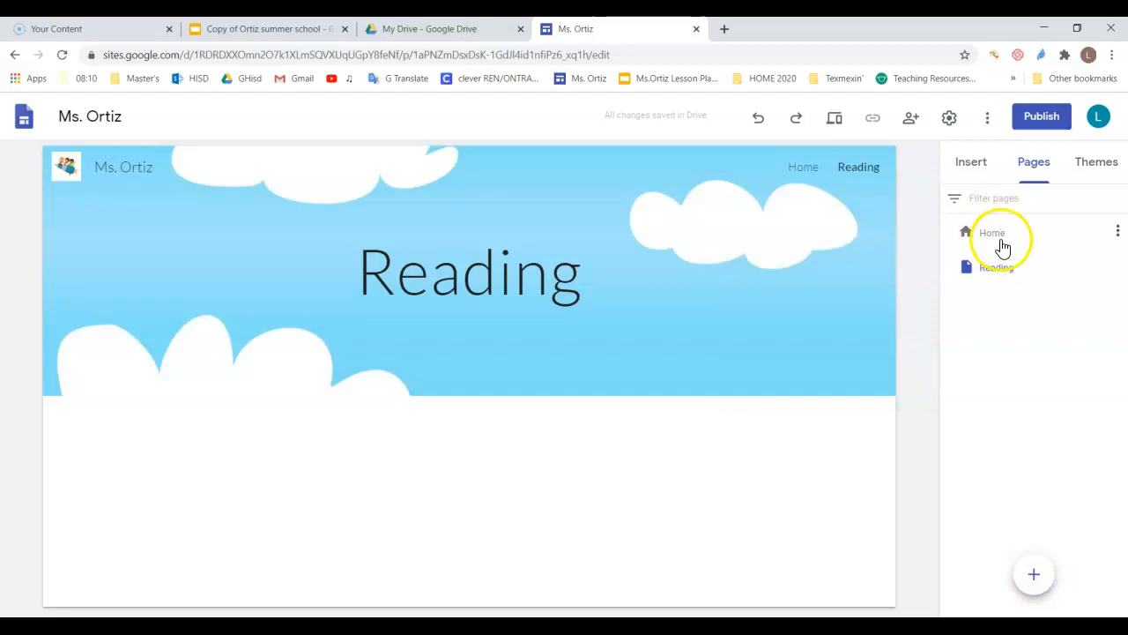
pyautogui.click(1042, 578)
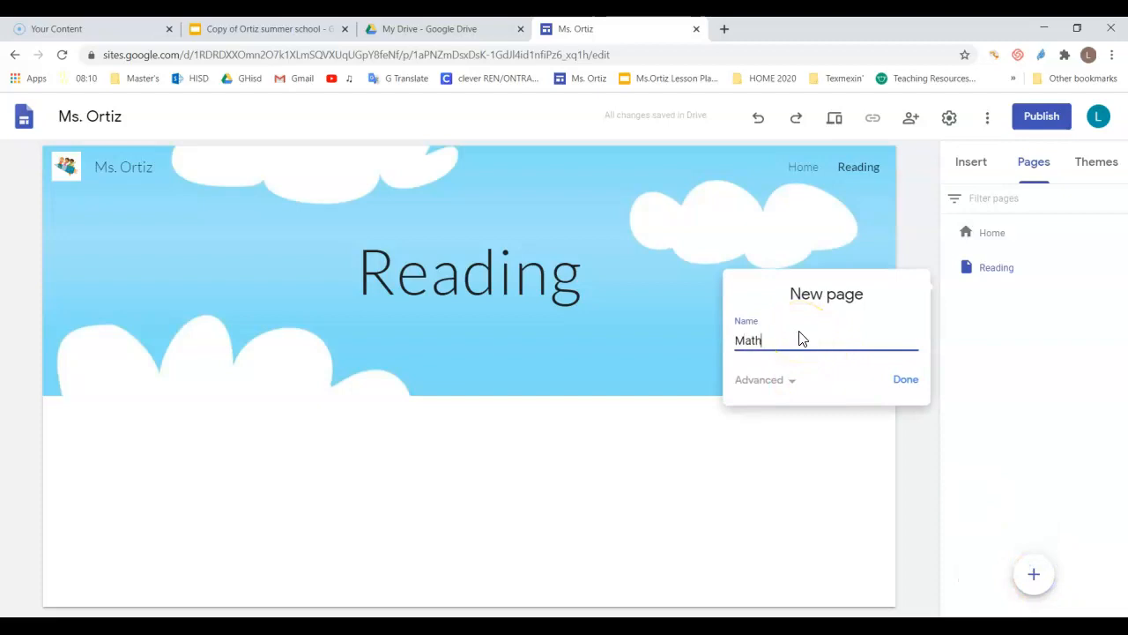
pyautogui.click(899, 379)
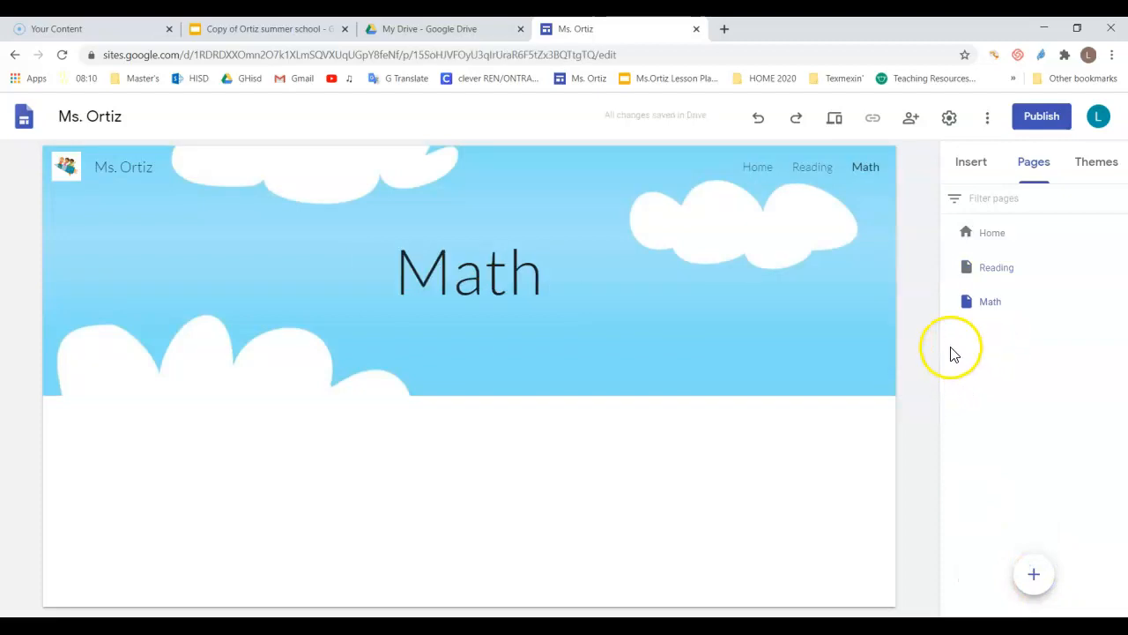
# Replace the Math page's header image by uploading "green background.jpg" from the Website images folder
pyautogui.moveTo(244, 323)
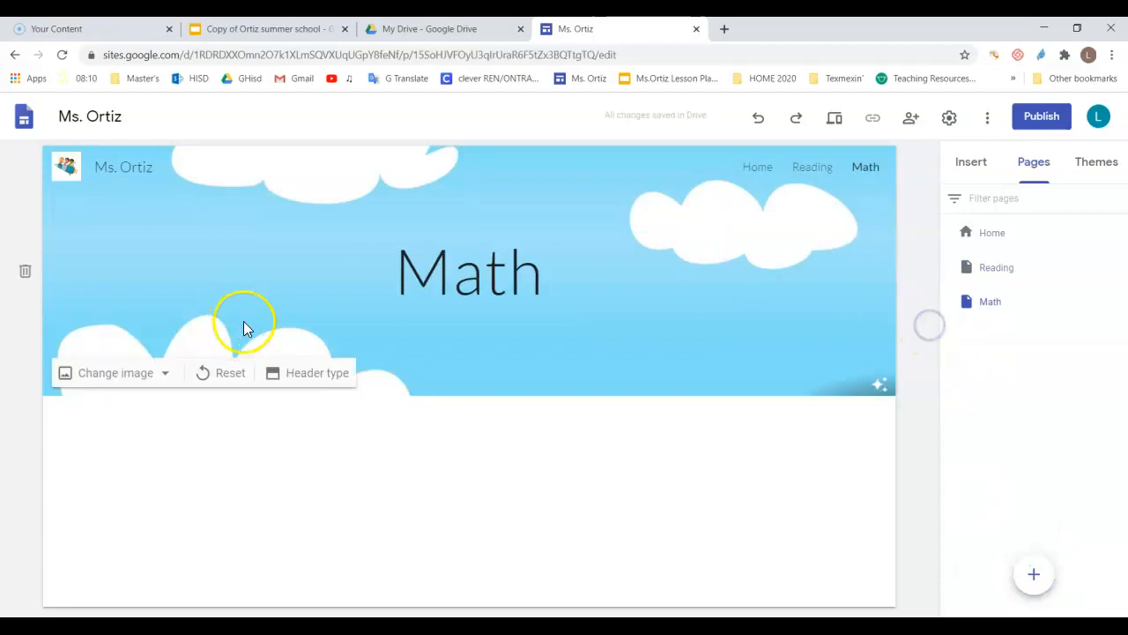
pyautogui.click(144, 373)
pyautogui.click(141, 410)
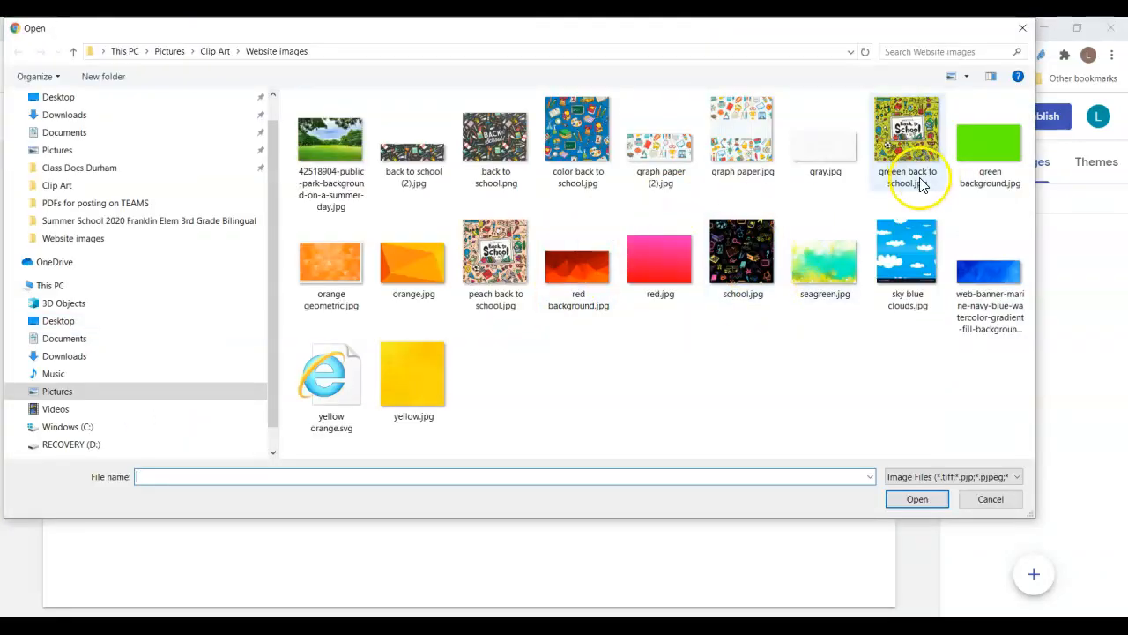
pyautogui.doubleClick(980, 134)
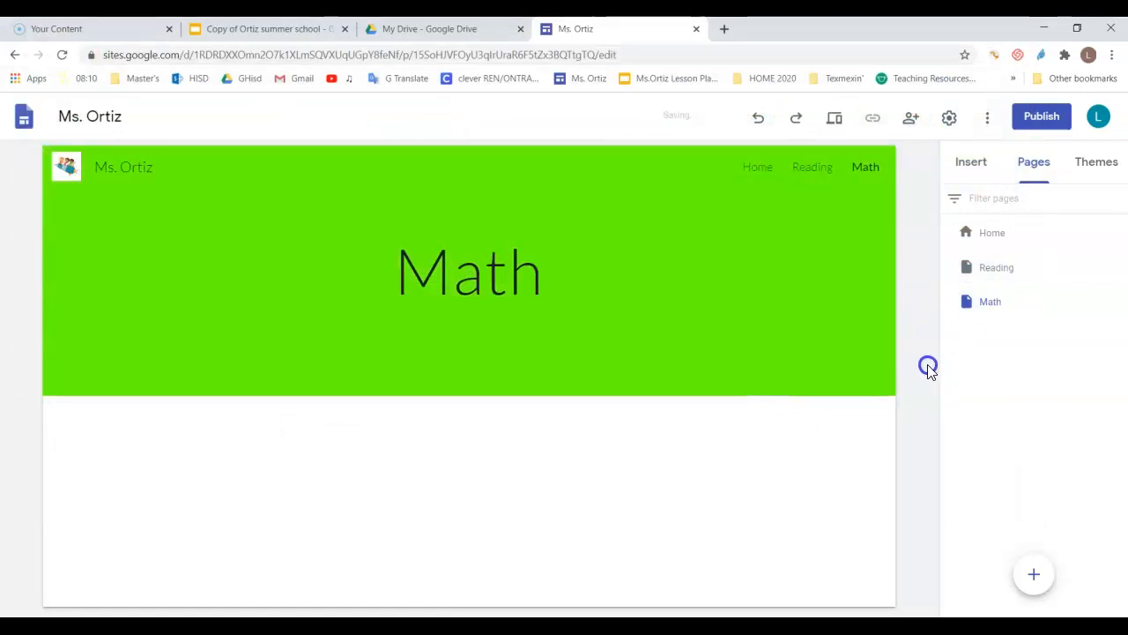
# Try the Heading style on the Math page's header text and set it back to Title
pyautogui.doubleClick(500, 280)
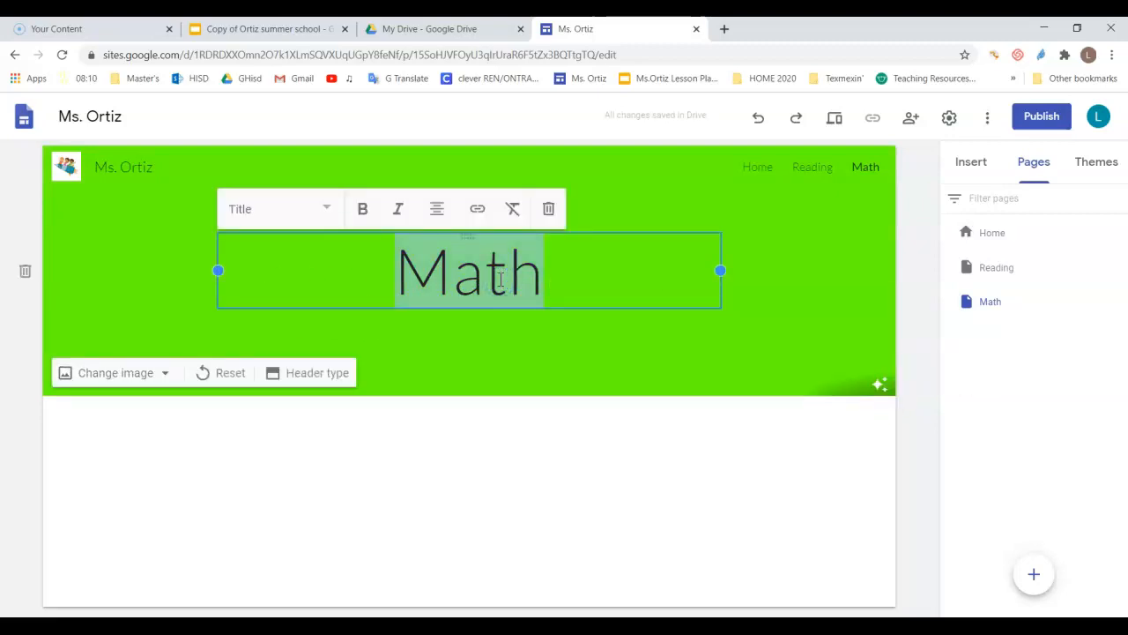
pyautogui.click(325, 210)
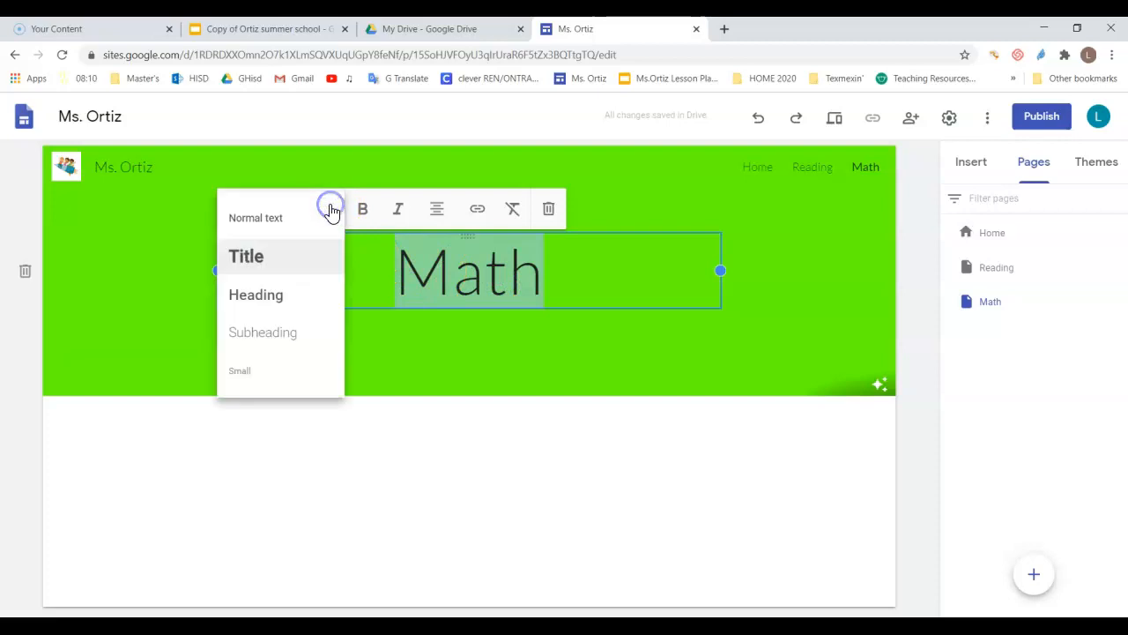
pyautogui.click(290, 304)
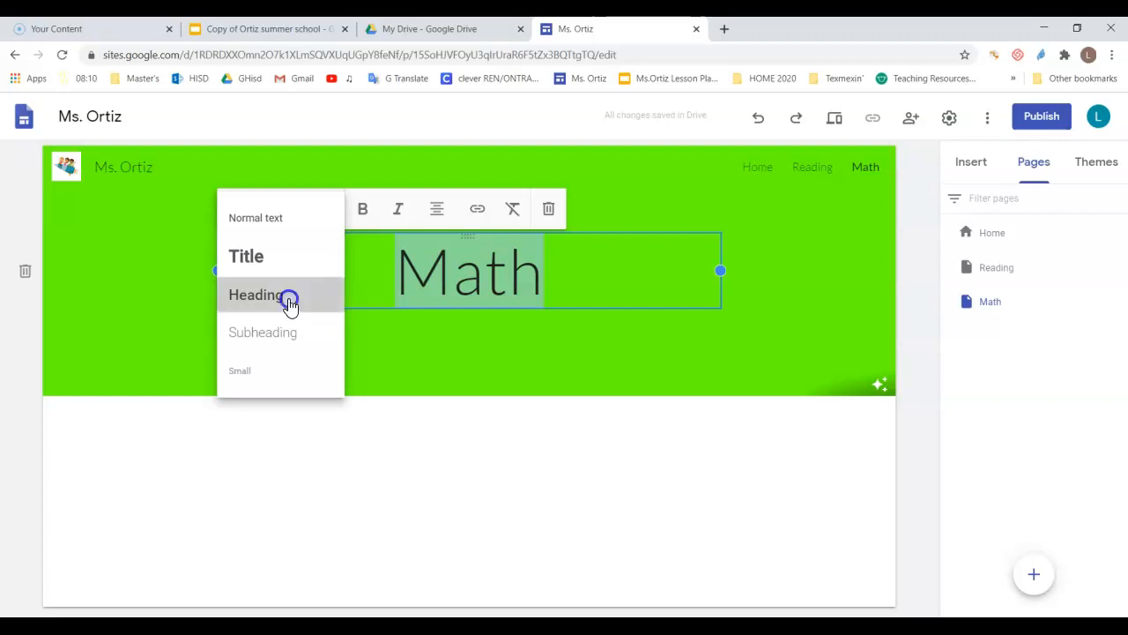
pyautogui.click(321, 228)
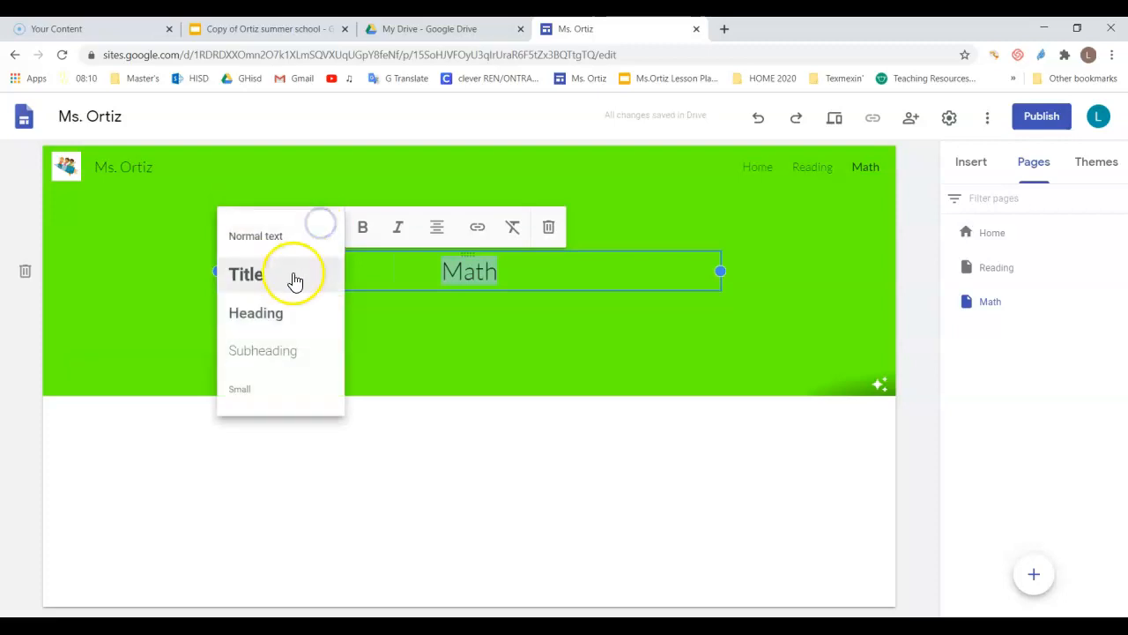
pyautogui.click(275, 272)
pyautogui.click(661, 344)
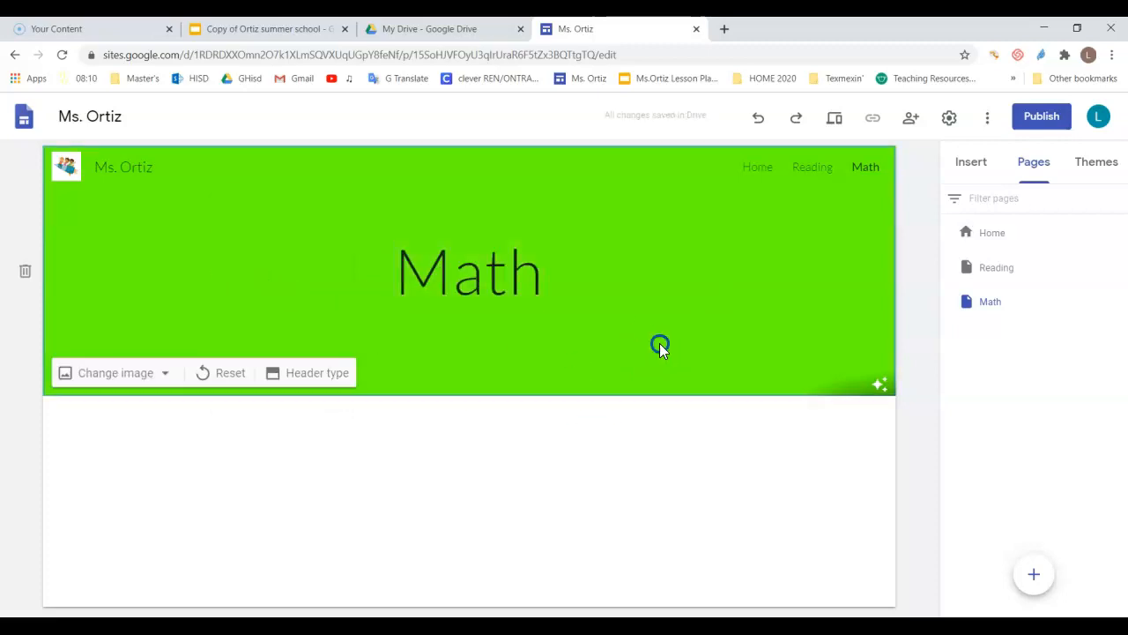
pyautogui.click(927, 261)
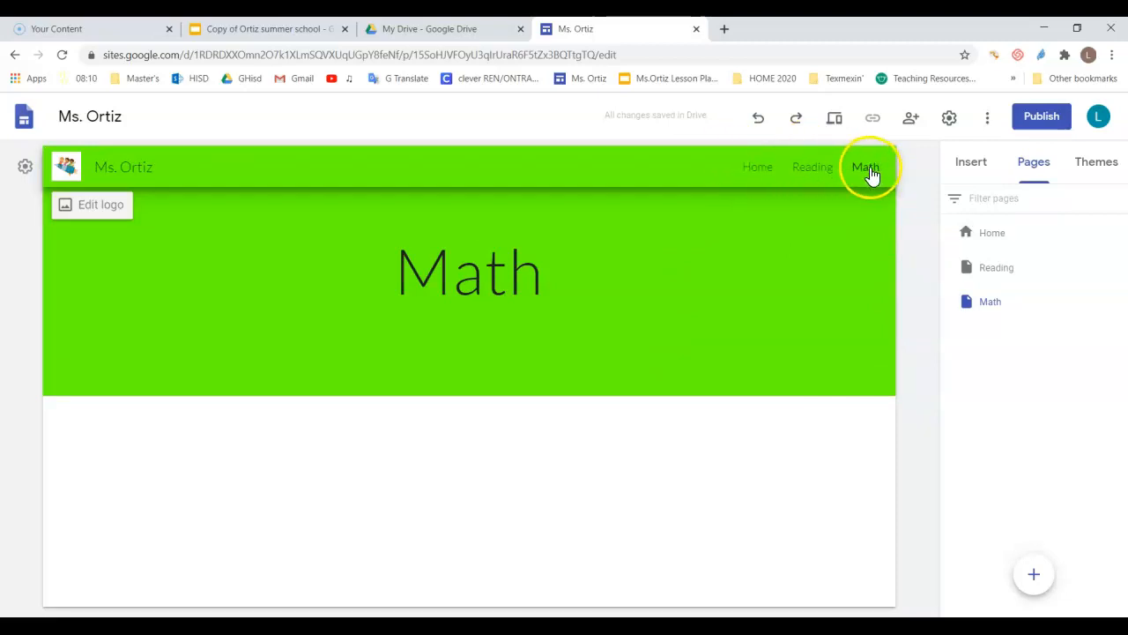
# Set the site's navigation mode to Side in the navigation settings
pyautogui.click(26, 168)
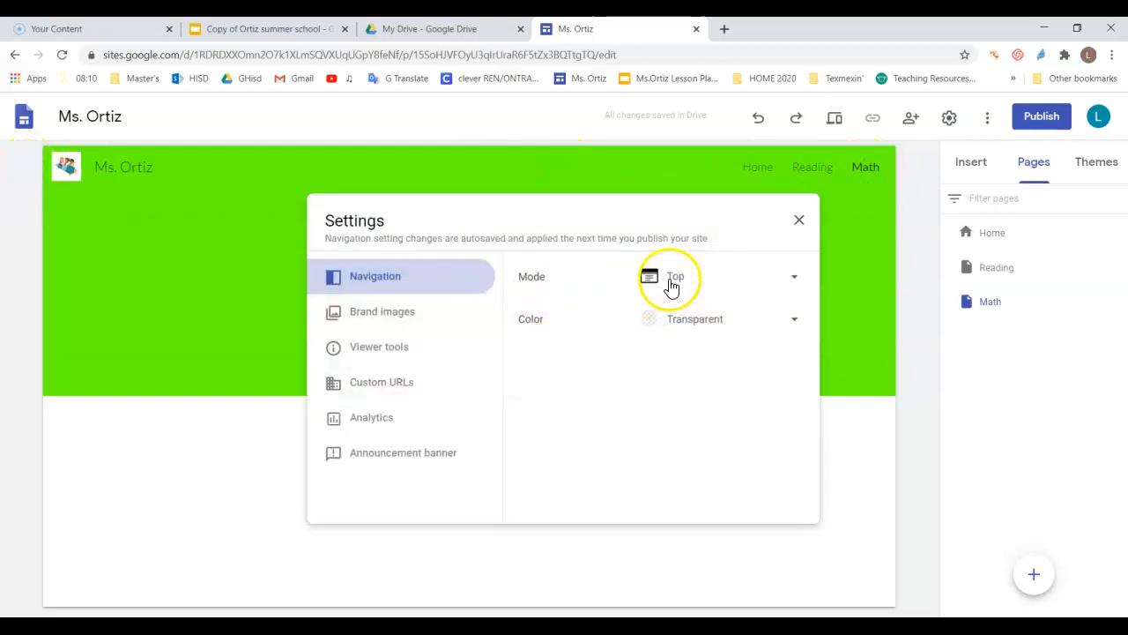
pyautogui.click(794, 277)
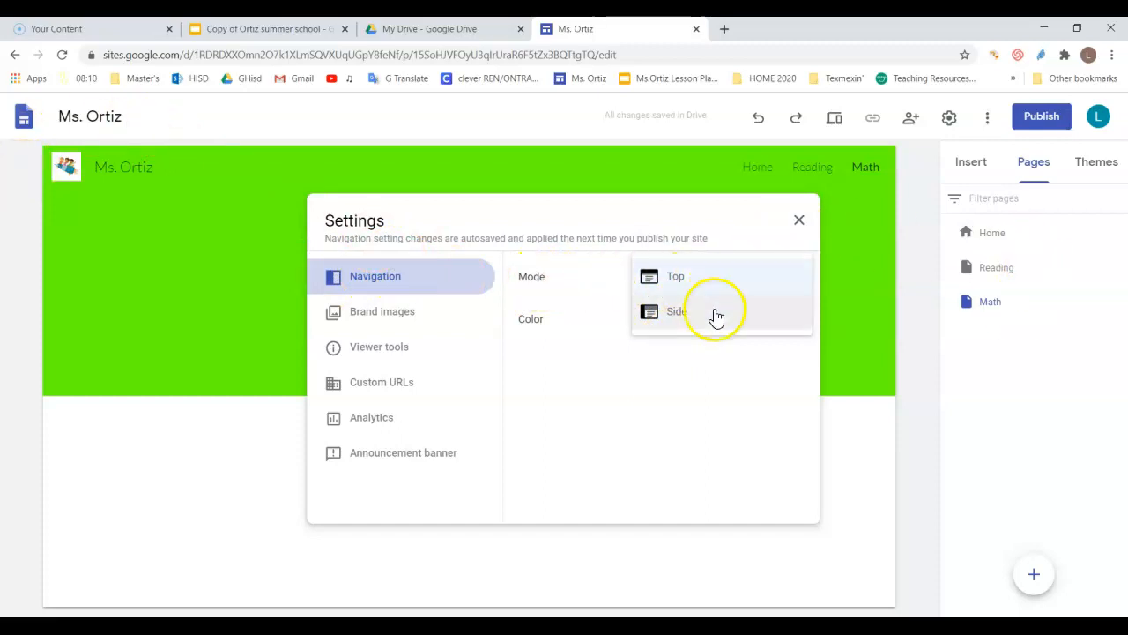
pyautogui.click(685, 312)
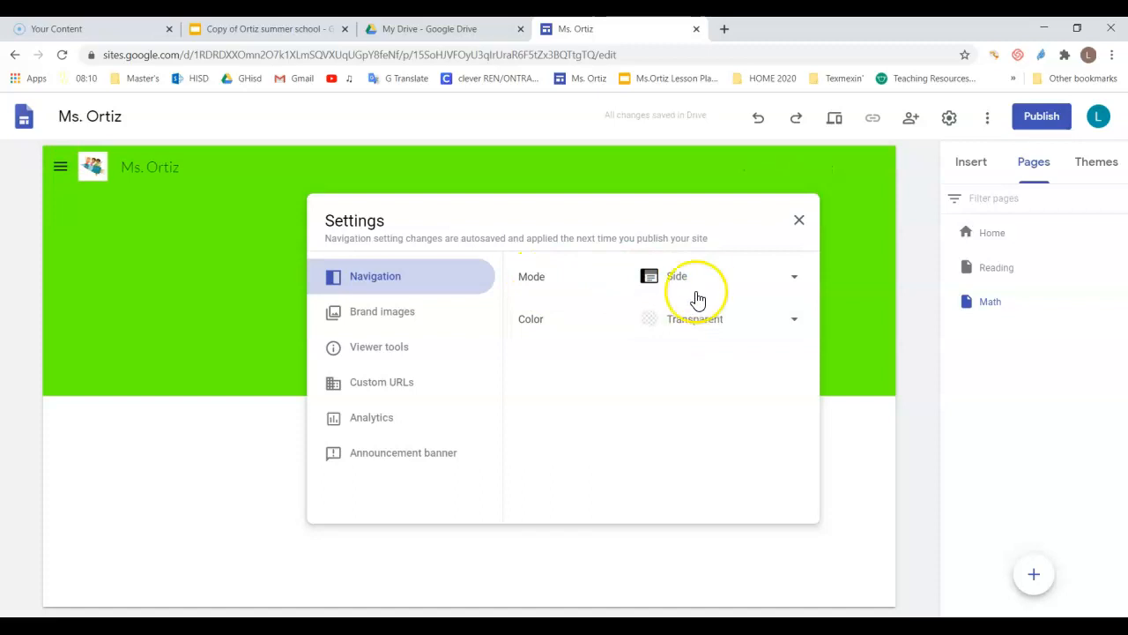
pyautogui.click(799, 220)
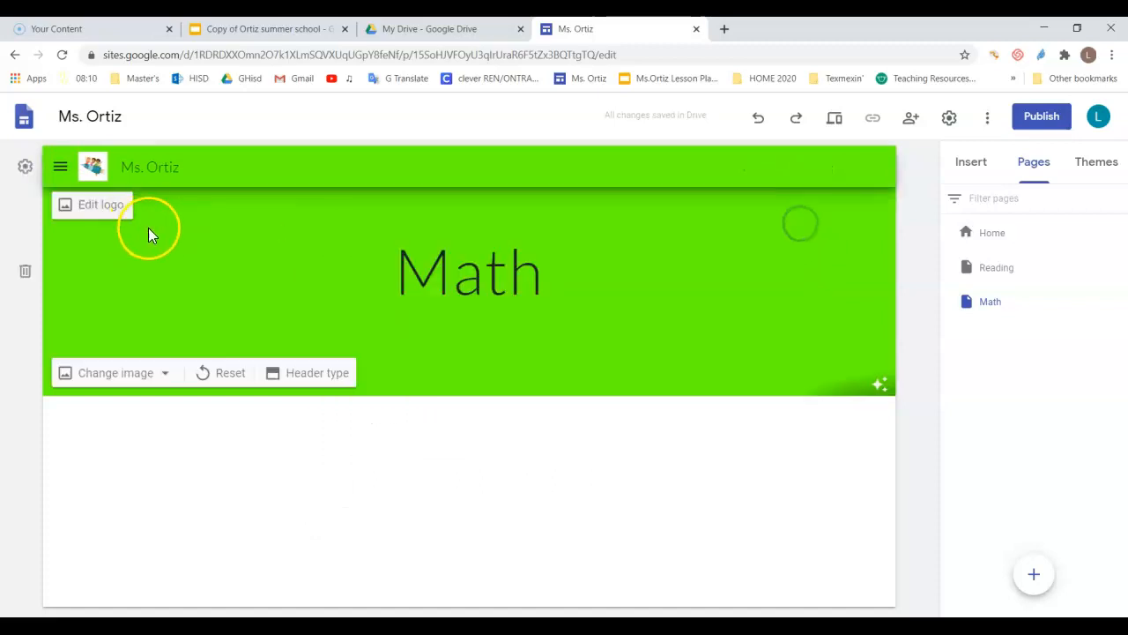
# On the Reading page, upload the navy blue watercolor web banner as the header image and turn off its readability adjustment
pyautogui.click(60, 168)
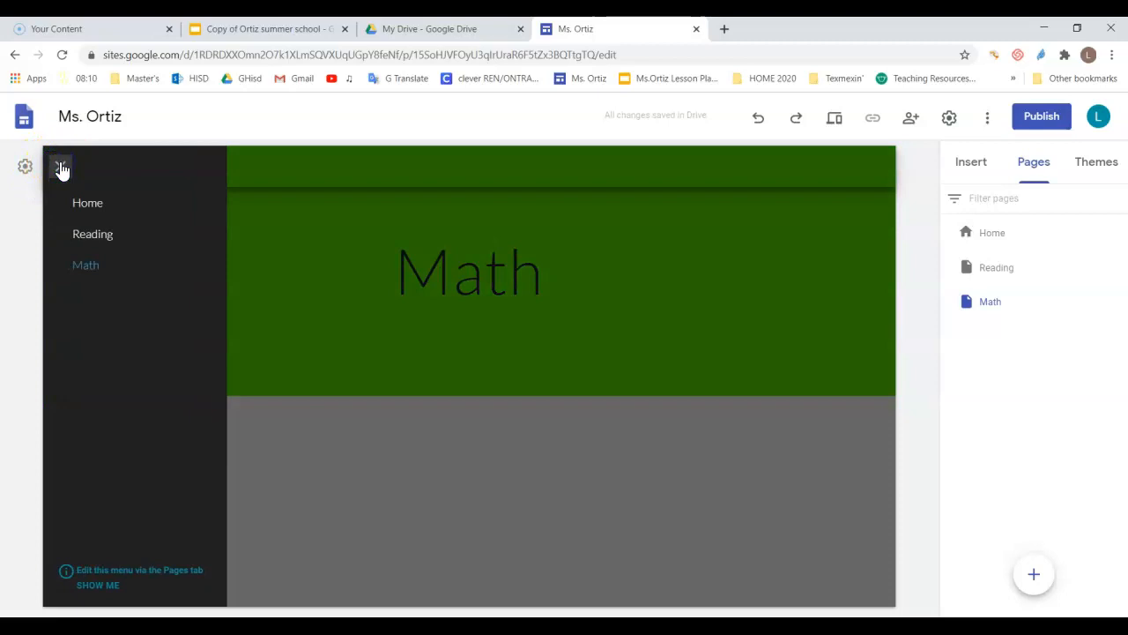
pyautogui.click(95, 240)
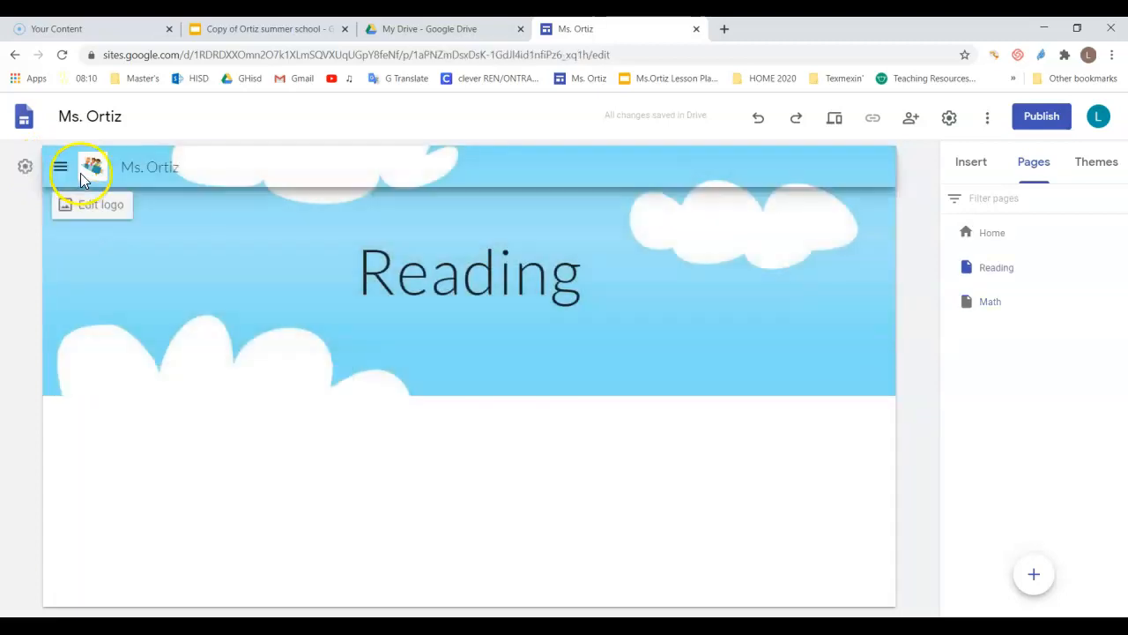
pyautogui.click(122, 377)
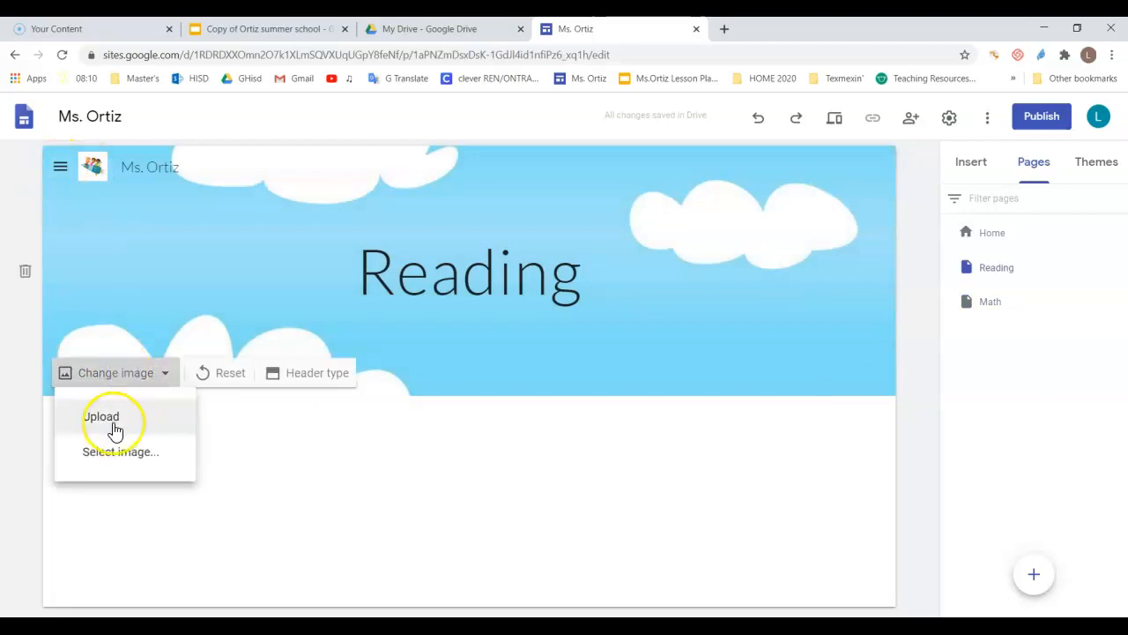
pyautogui.click(102, 417)
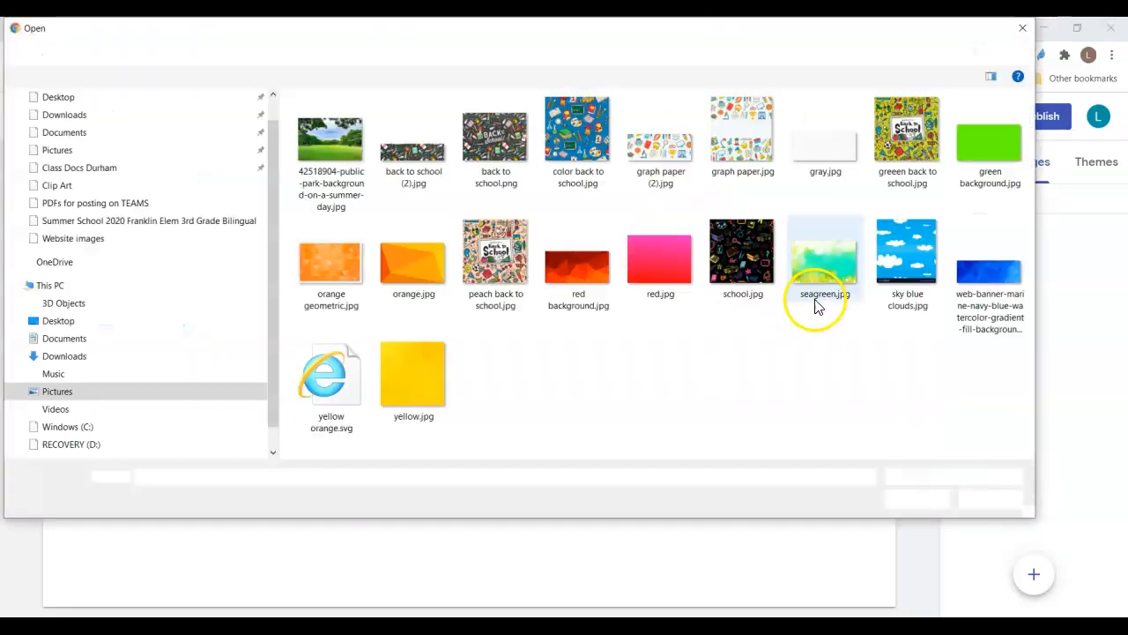
pyautogui.doubleClick(982, 267)
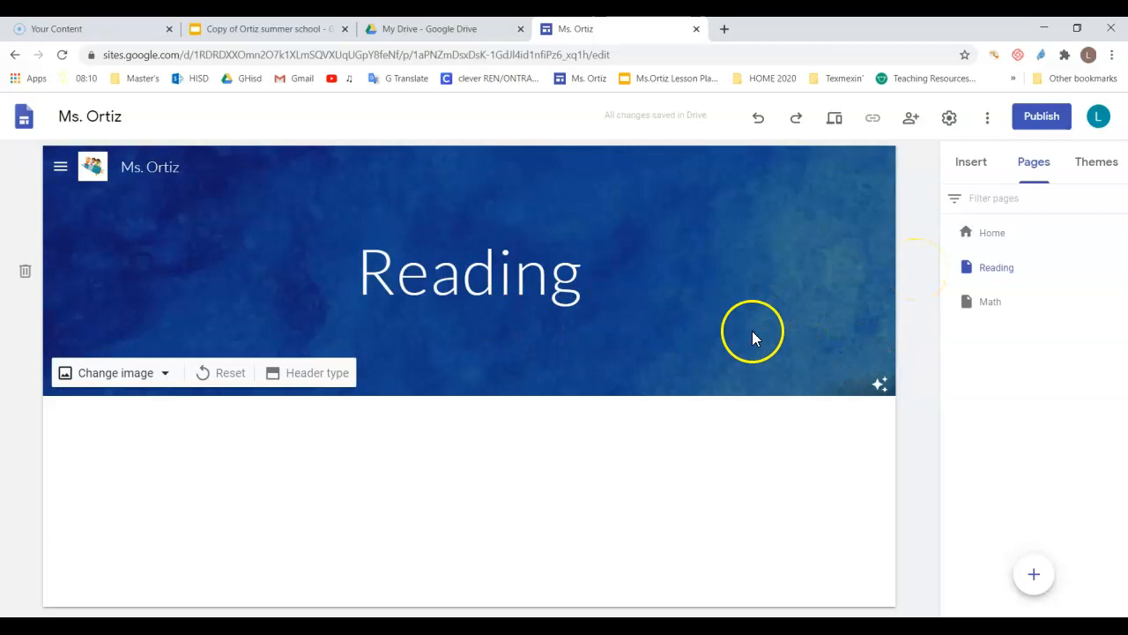
pyautogui.click(879, 384)
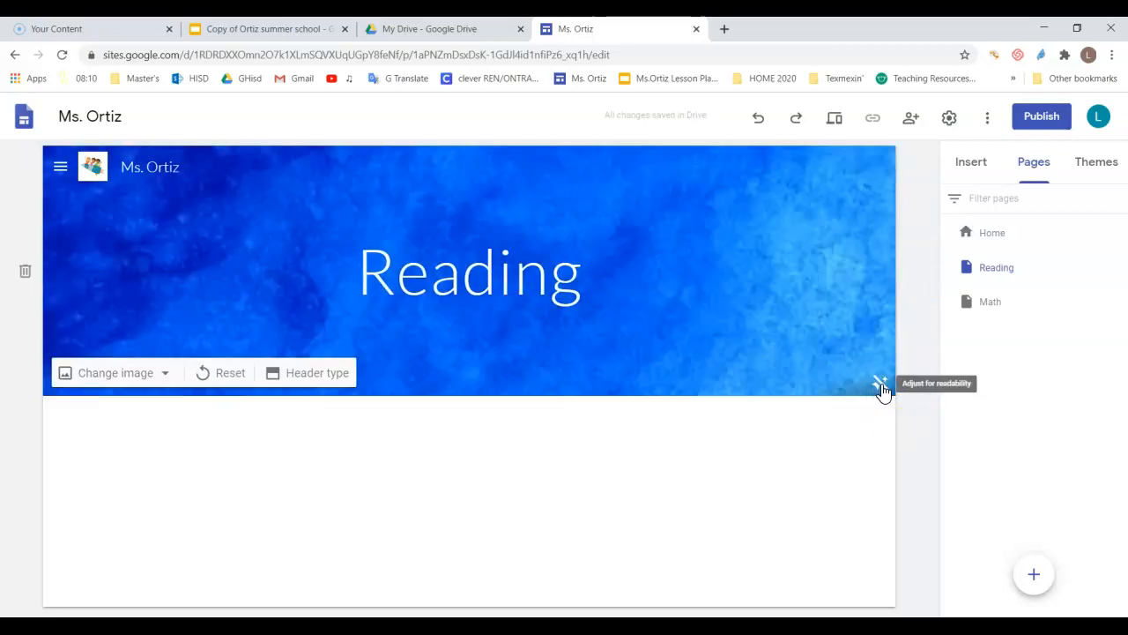
pyautogui.click(909, 413)
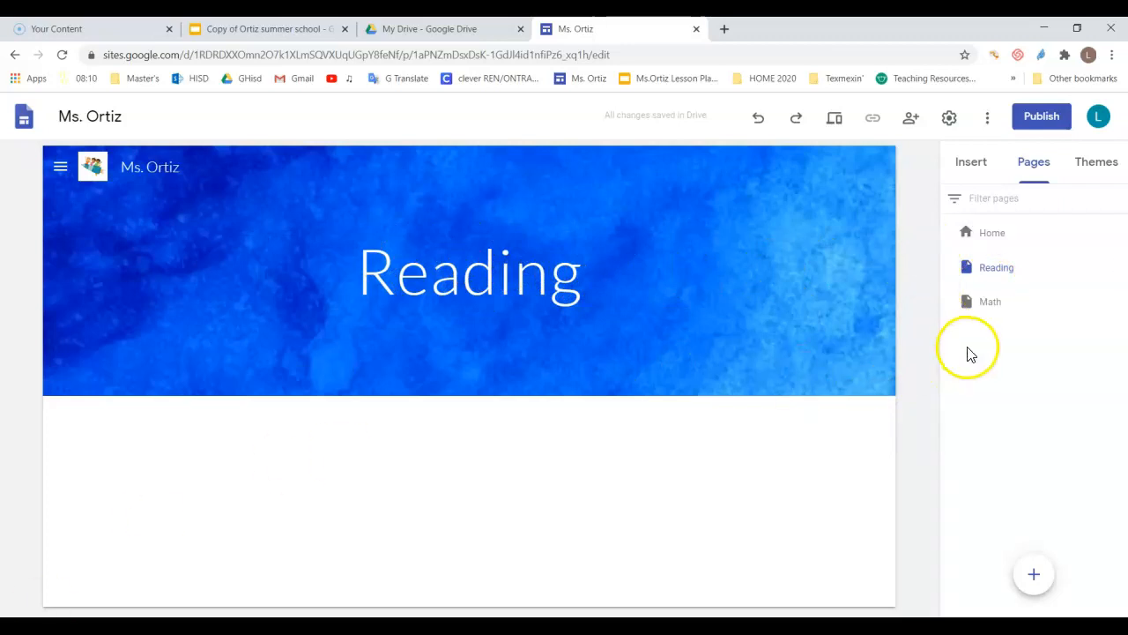
# On the Home page, add a centre-aligned text box reading "Welcome to First Grade." and narrow it to the right half of the page
pyautogui.click(63, 172)
pyautogui.click(81, 213)
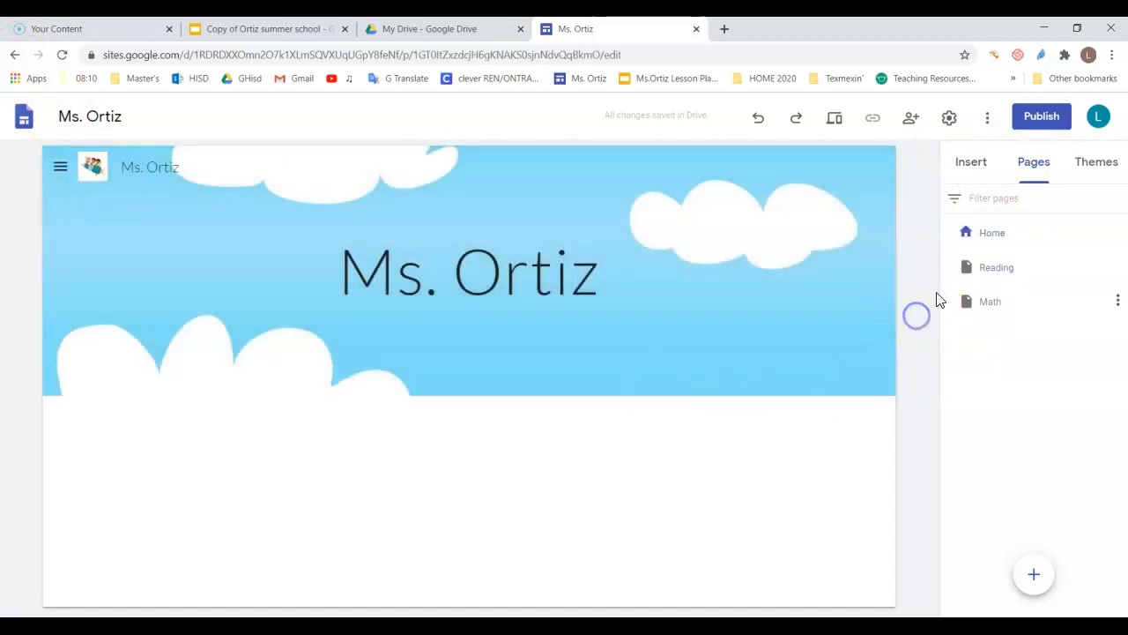
pyautogui.click(977, 165)
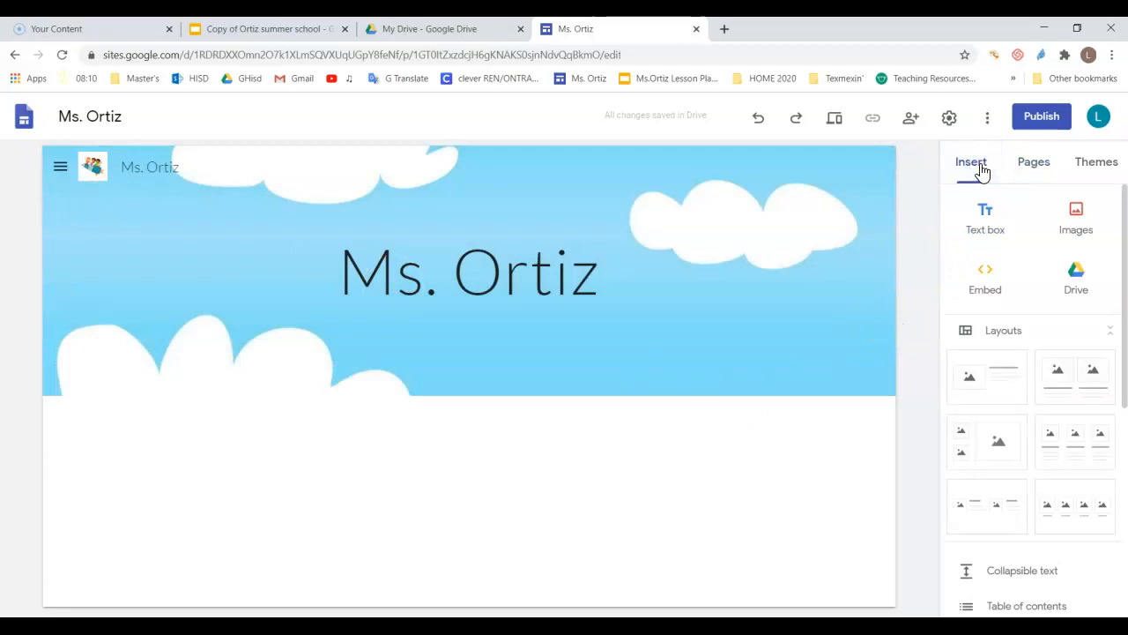
pyautogui.click(980, 231)
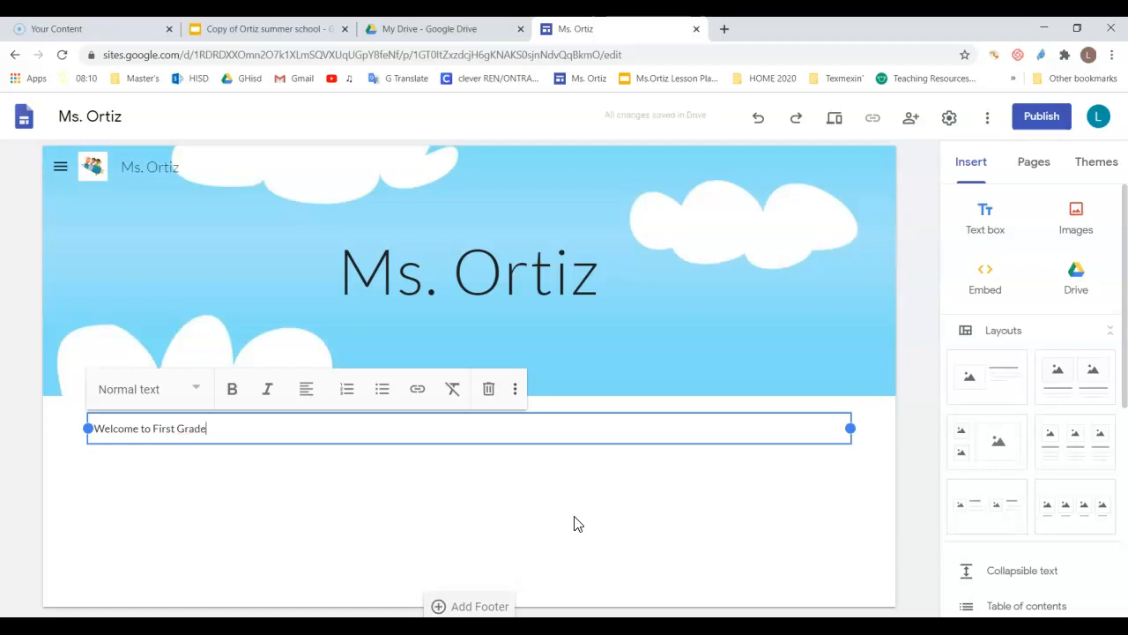
pyautogui.click(304, 390)
pyautogui.click(313, 431)
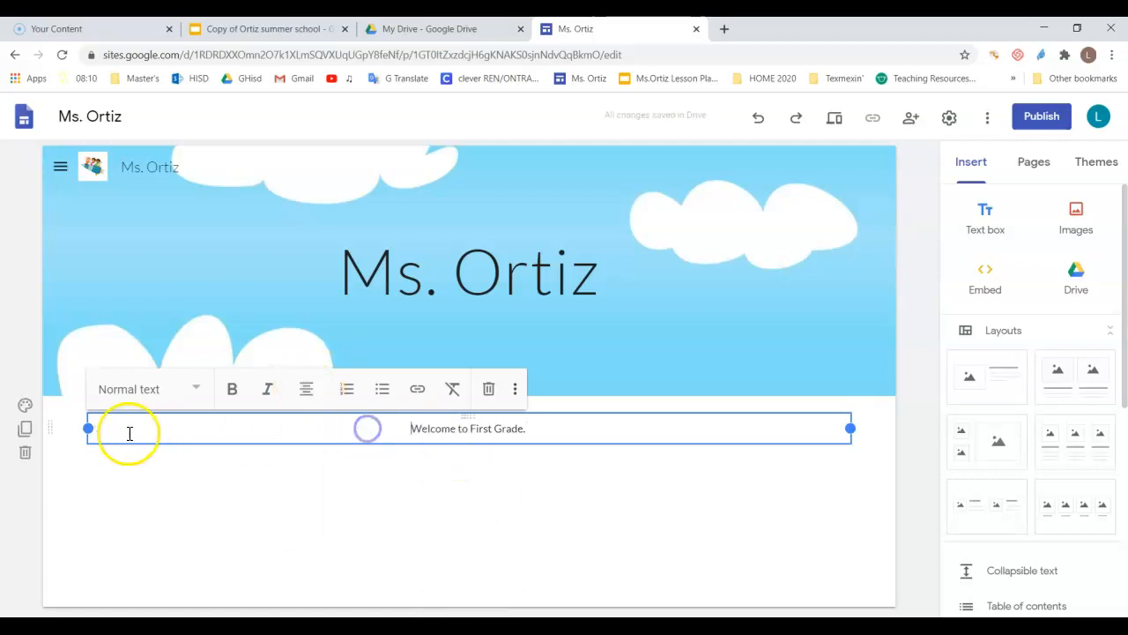
pyautogui.moveTo(92, 427); pyautogui.dragTo(469, 498)
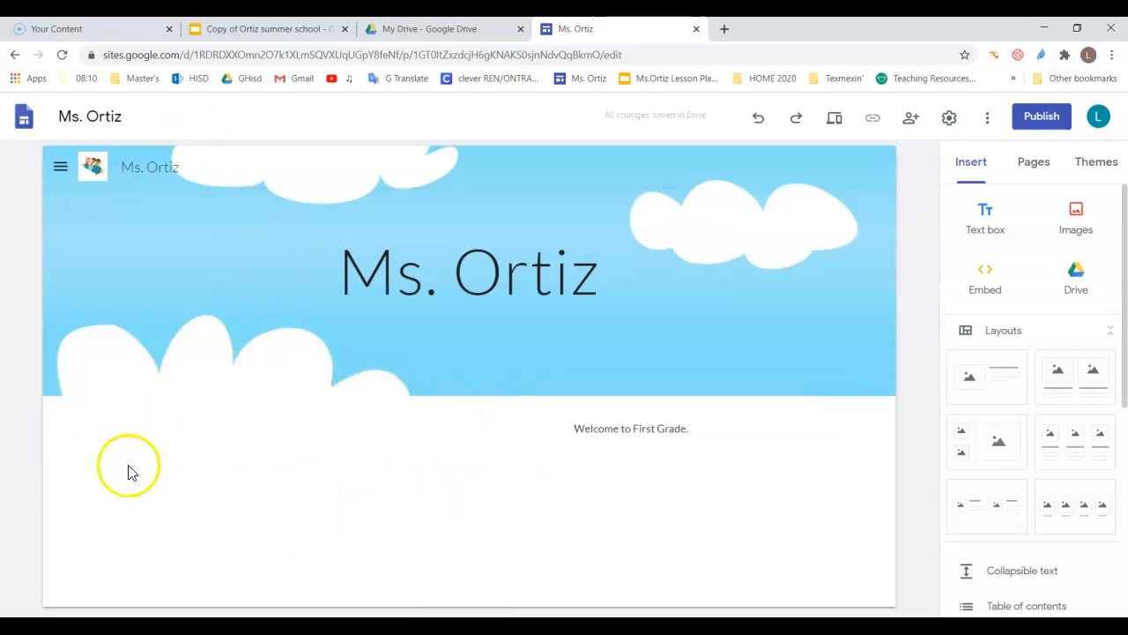
# Upload the book readers image from the Clip Art folder onto the Home page
pyautogui.click(1083, 214)
pyautogui.click(1070, 271)
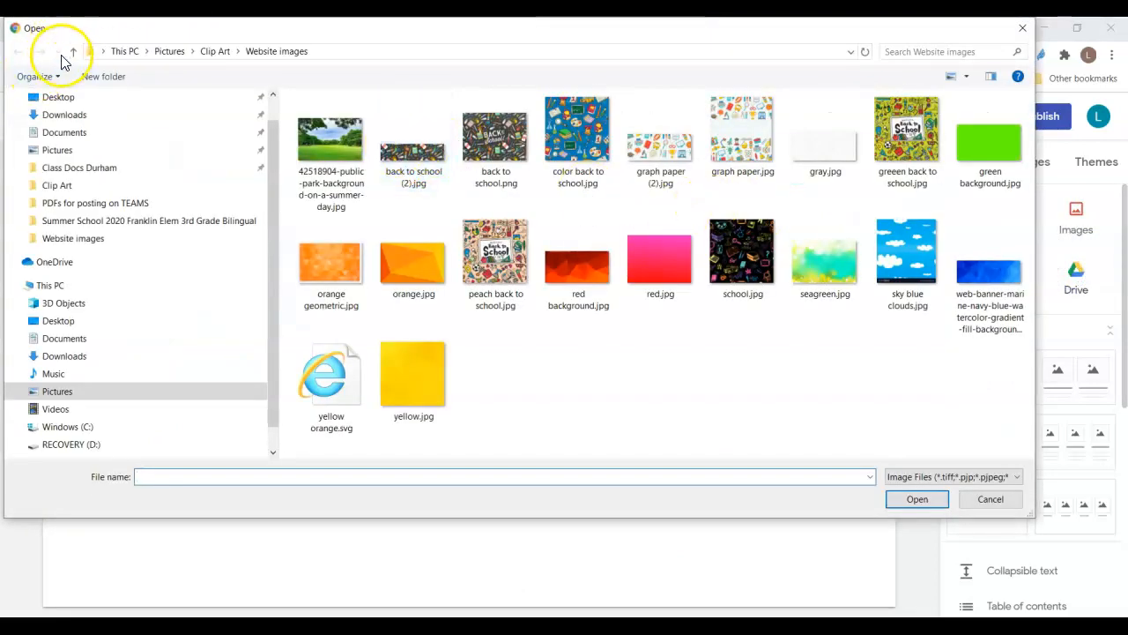
pyautogui.click(70, 55)
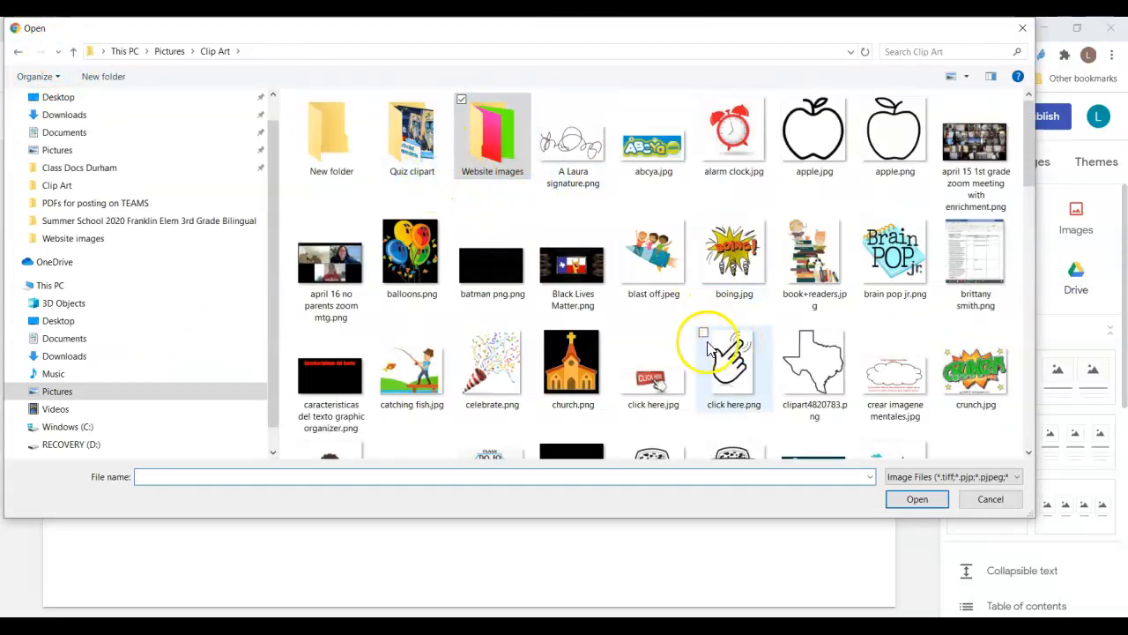
pyautogui.doubleClick(815, 255)
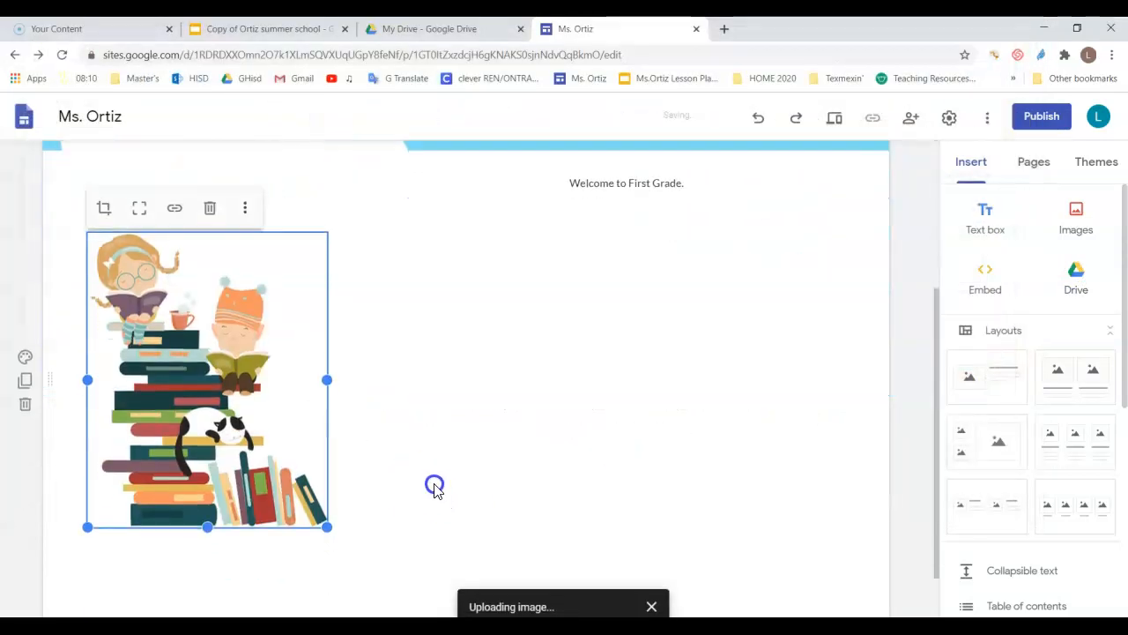
# Shrink the book readers image to a small size, uncrop it and place it beside the welcome text
pyautogui.moveTo(323, 525); pyautogui.dragTo(219, 395)
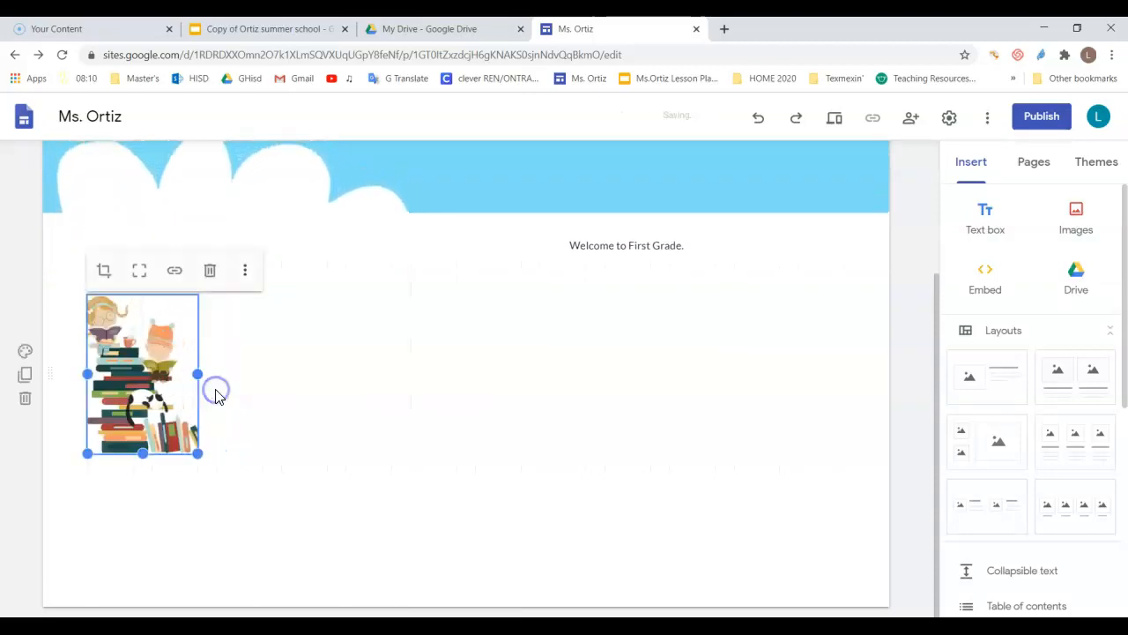
pyautogui.click(139, 275)
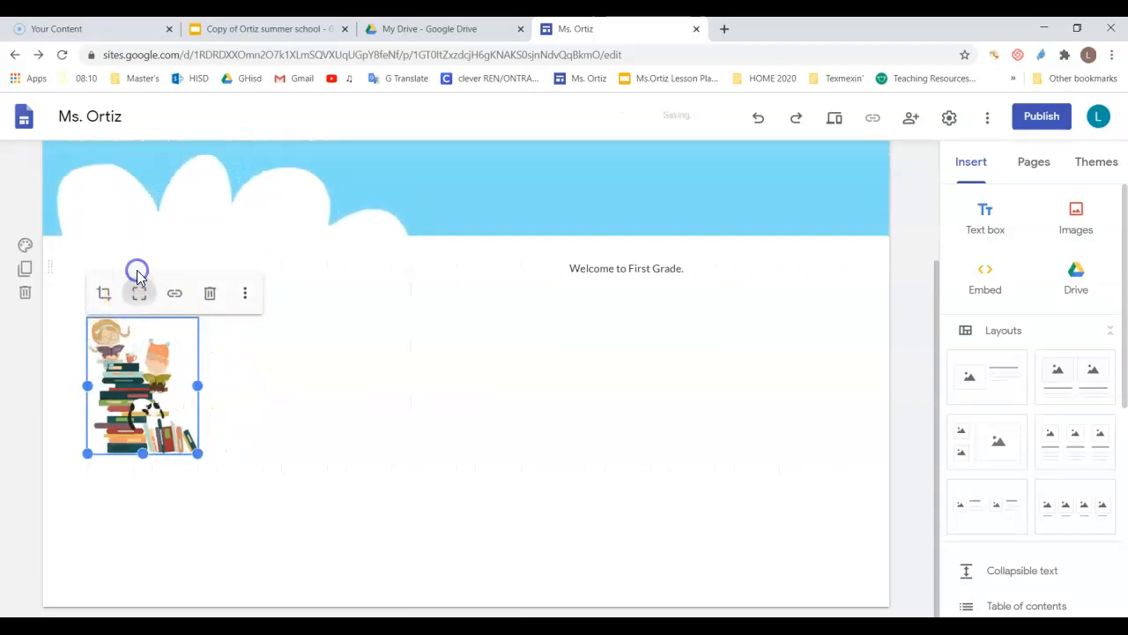
pyautogui.click(299, 457)
pyautogui.moveTo(150, 413); pyautogui.dragTo(156, 272)
# Add four blank lines above "Welcome to First Grade." and apply the Title style to it
pyautogui.click(615, 334)
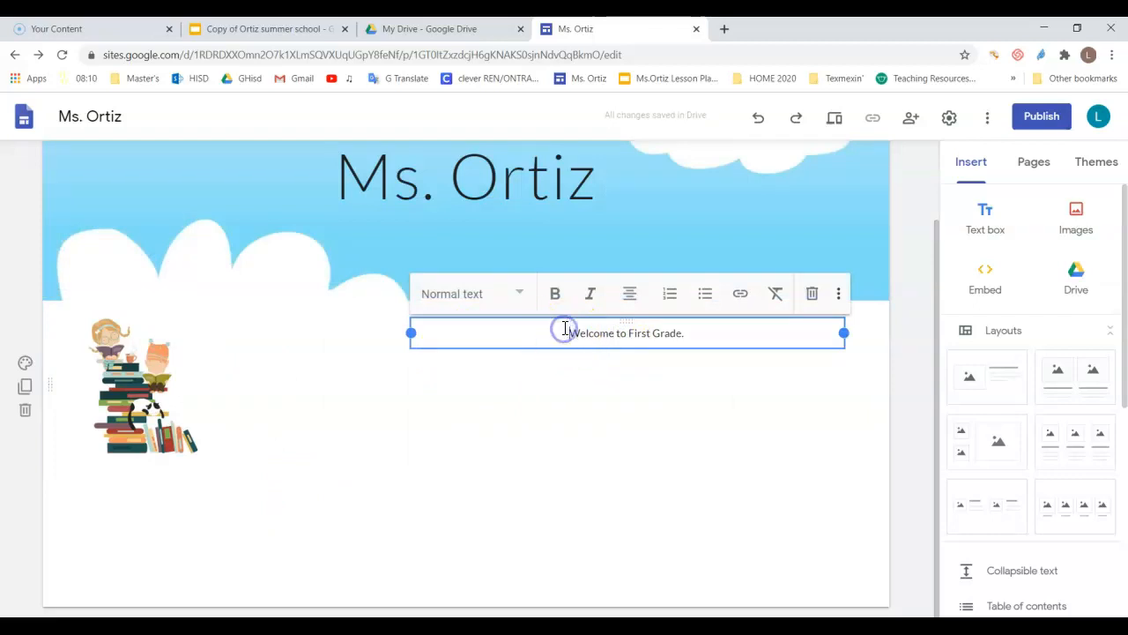
pyautogui.press('Return')
pyautogui.press('Return')
pyautogui.press('Return')
pyautogui.press('Return')
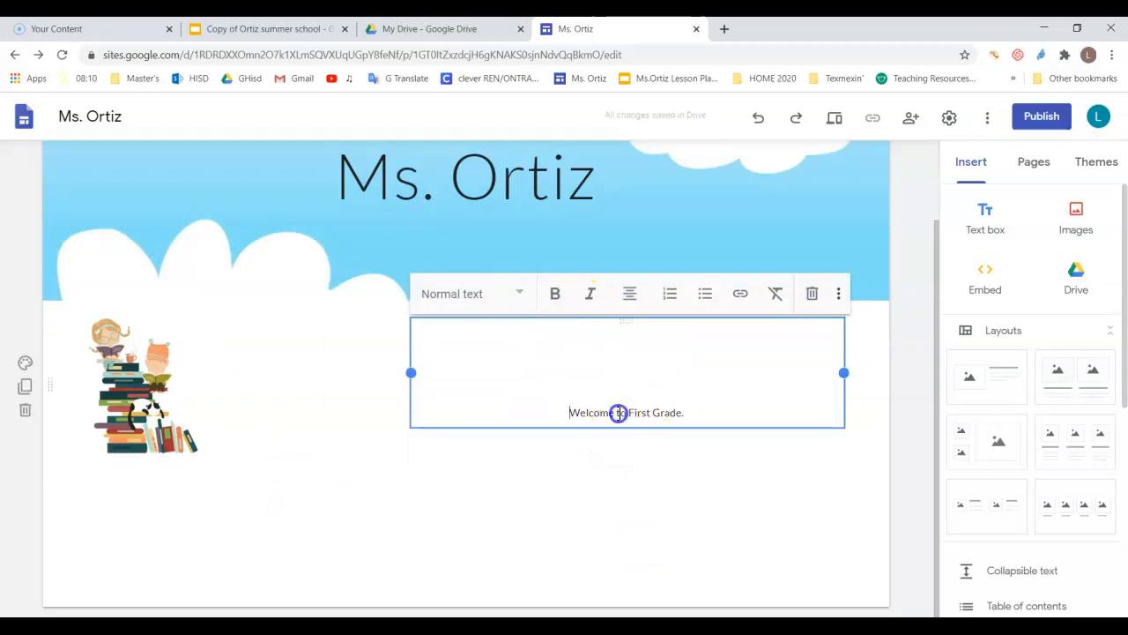
pyautogui.tripleClick(619, 413)
pyautogui.click(518, 294)
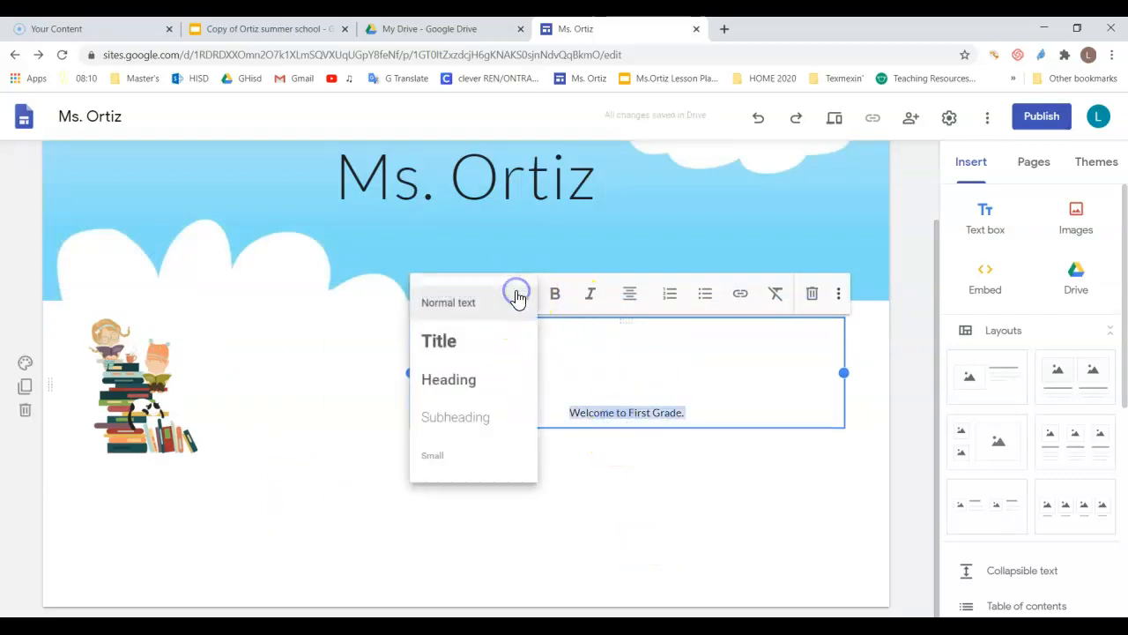
pyautogui.click(479, 341)
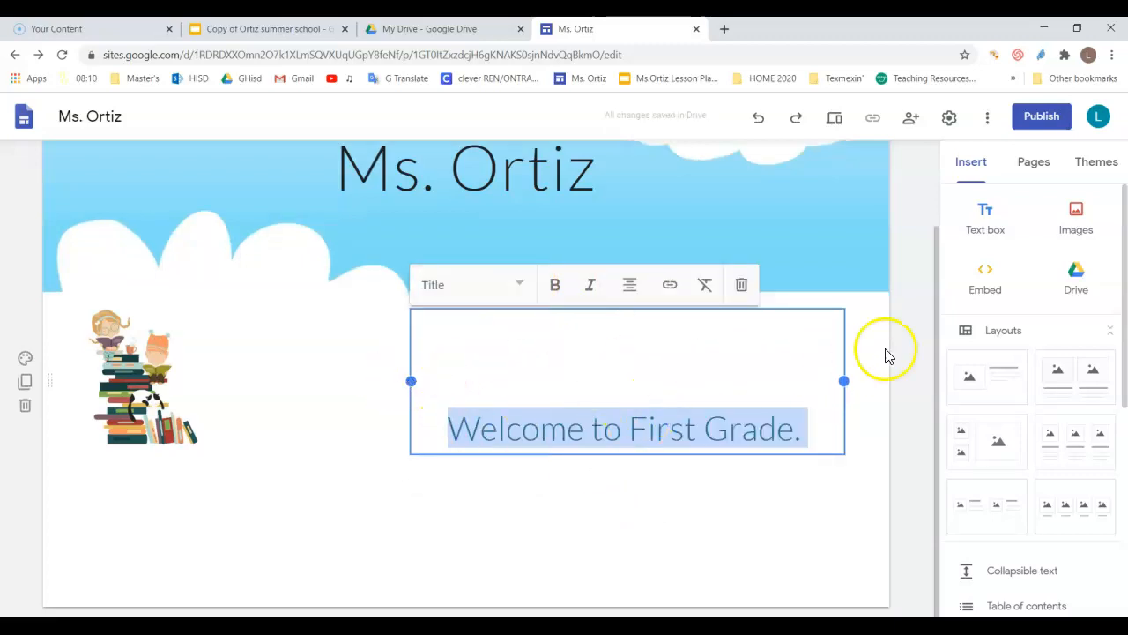
# Move the book image and welcome text box closer to the page centre, removing one blank line and fitting the text on one line
pyautogui.moveTo(843, 328); pyautogui.dragTo(485, 335)
pyautogui.moveTo(141, 389); pyautogui.dragTo(255, 386)
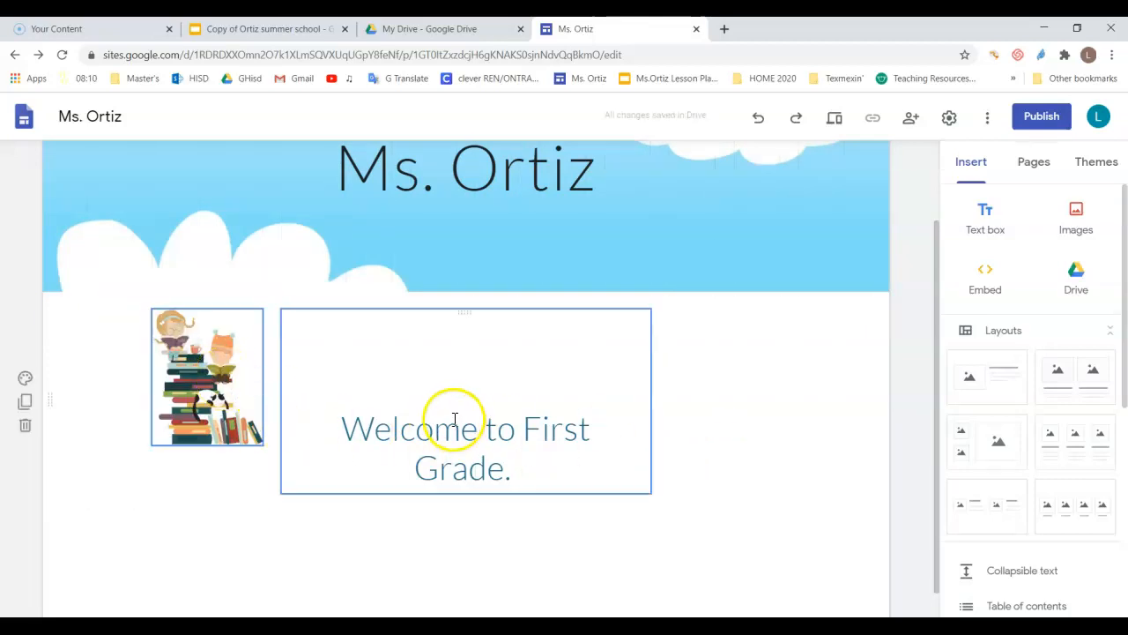
pyautogui.click(453, 363)
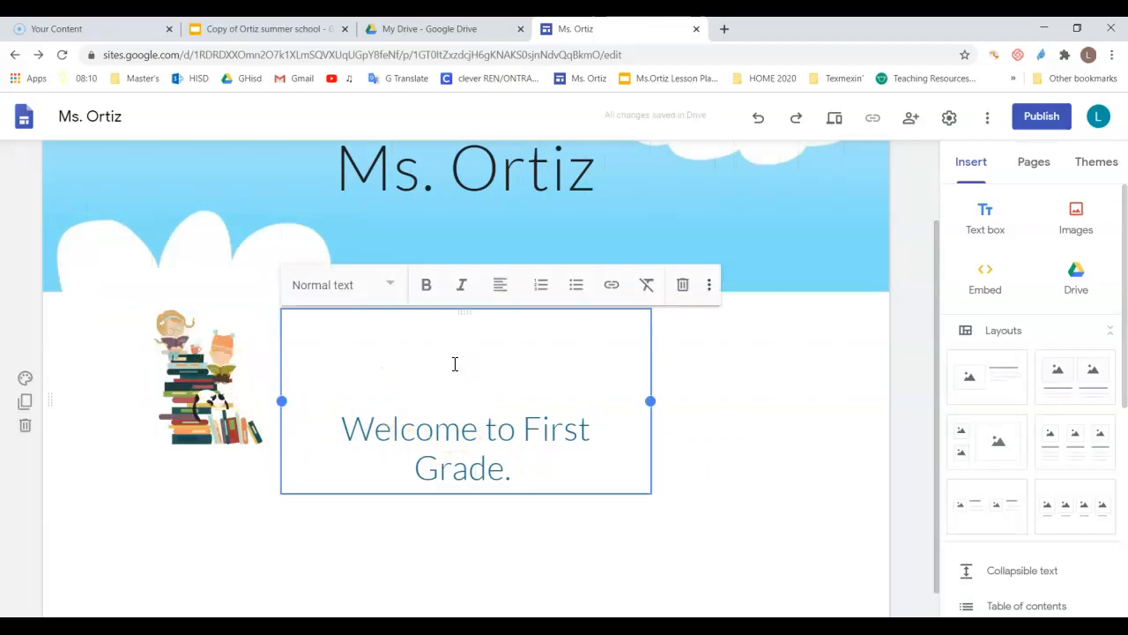
pyautogui.press('Delete')
pyautogui.moveTo(657, 389); pyautogui.dragTo(715, 379)
pyautogui.click(912, 335)
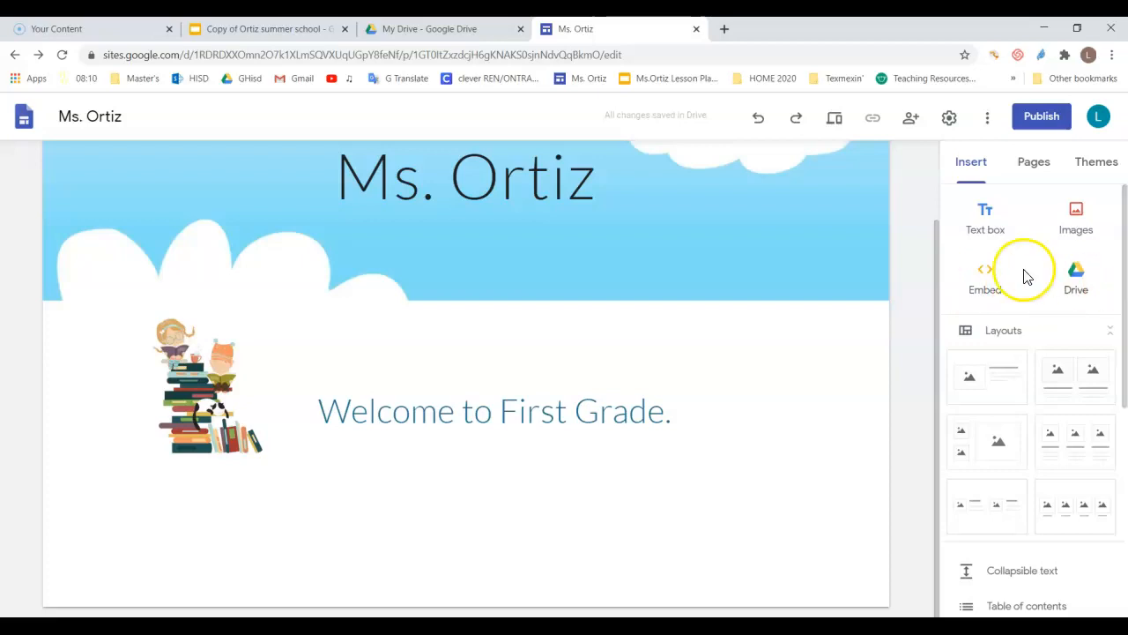
# Insert the First Grade Flexible H.O.M.E Plan document from the Drive files shared with the account
pyautogui.click(1078, 279)
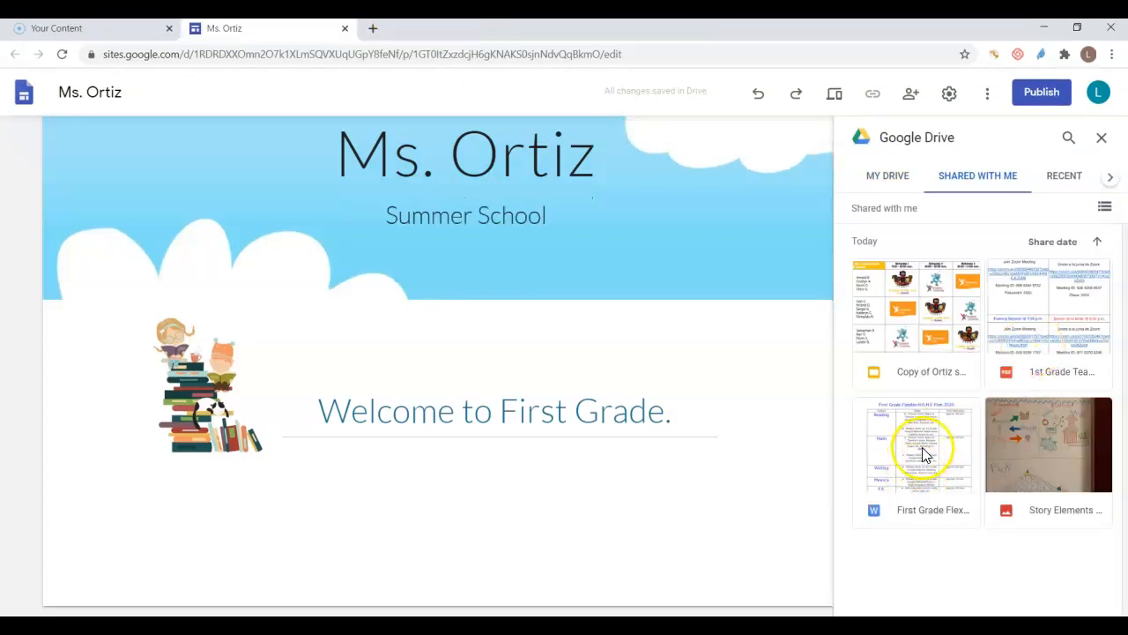
pyautogui.doubleClick(923, 454)
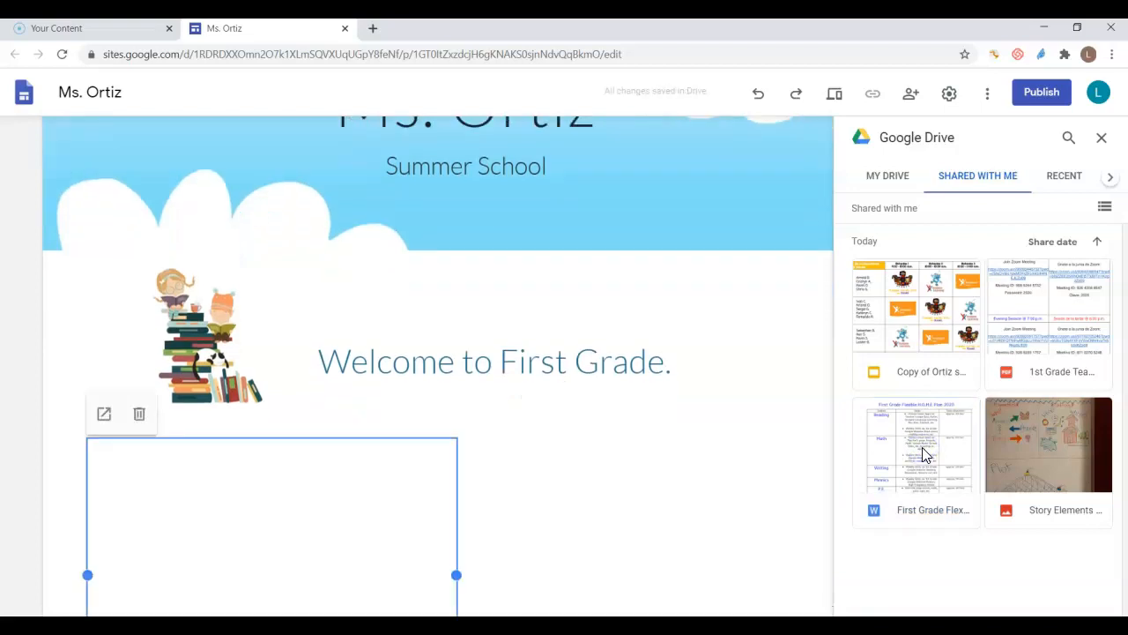
pyautogui.click(1101, 138)
pyautogui.click(523, 517)
pyautogui.scroll(-2, 524, 517)
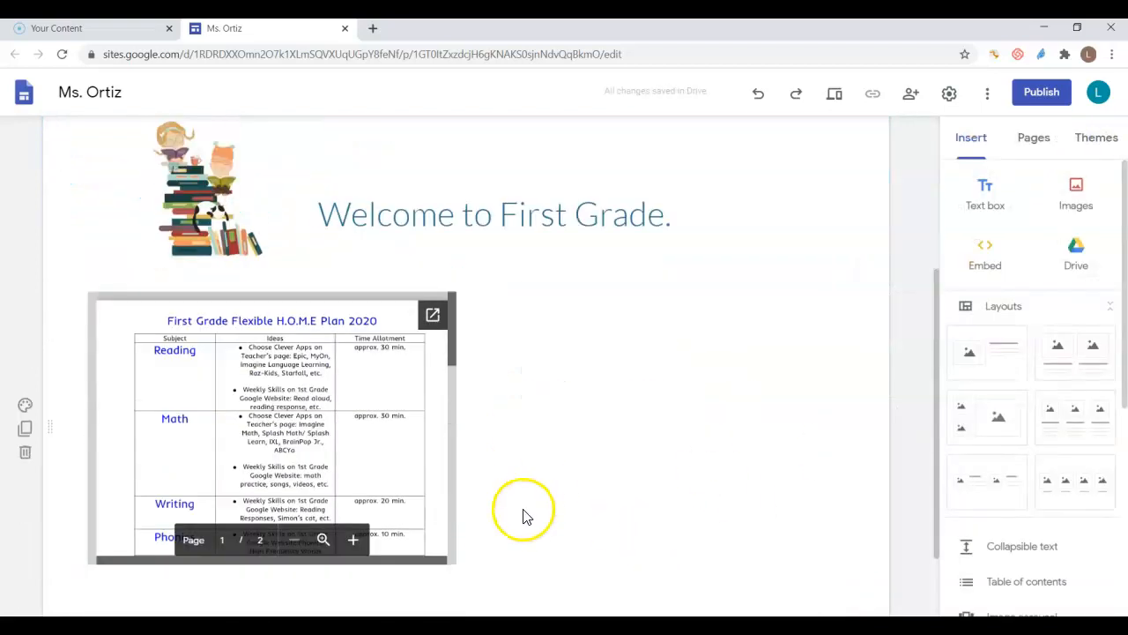
# Resize the embedded H.O.M.E Plan document so it is narrower and tall enough to show its whole first page
pyautogui.click(442, 544)
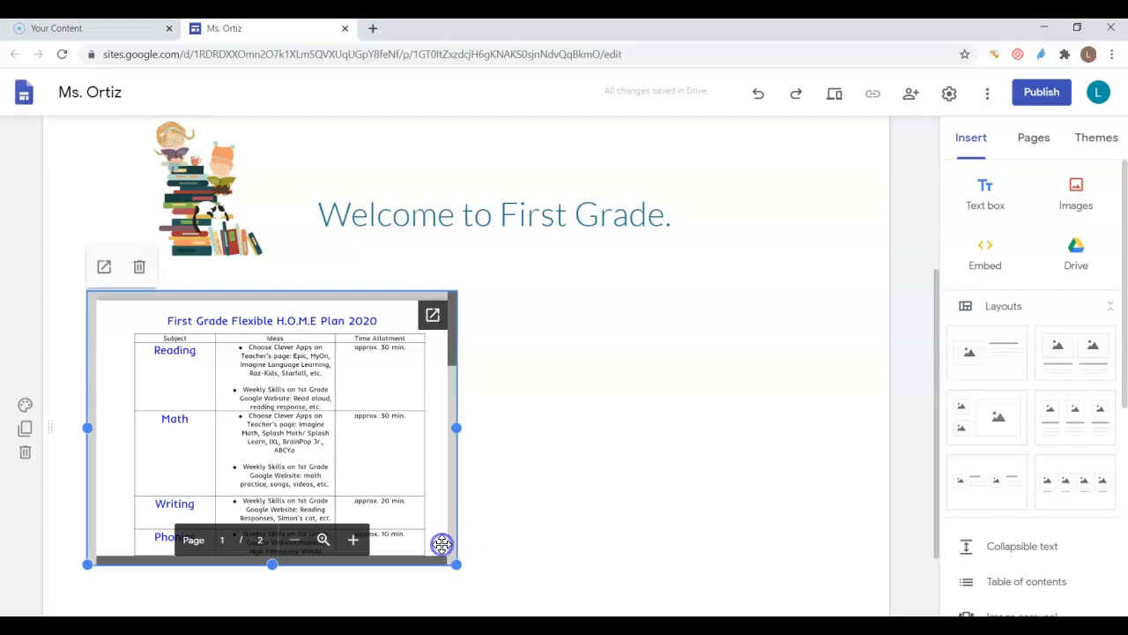
pyautogui.moveTo(456, 565); pyautogui.dragTo(415, 505)
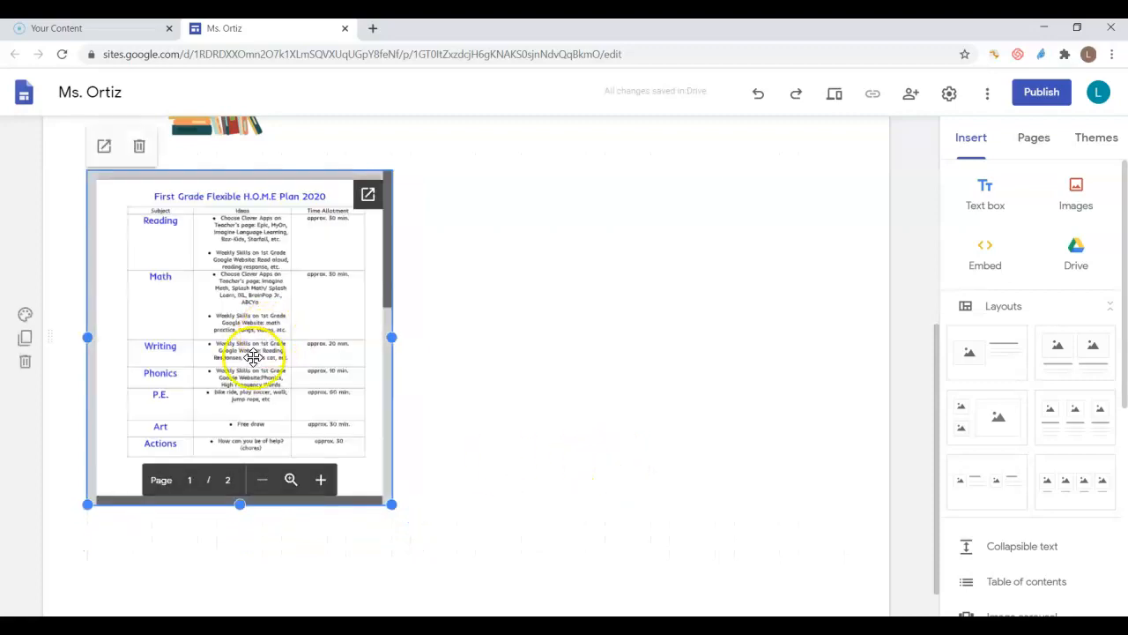
pyautogui.scroll(-1, 252, 357)
pyautogui.scroll(-1, 264, 348)
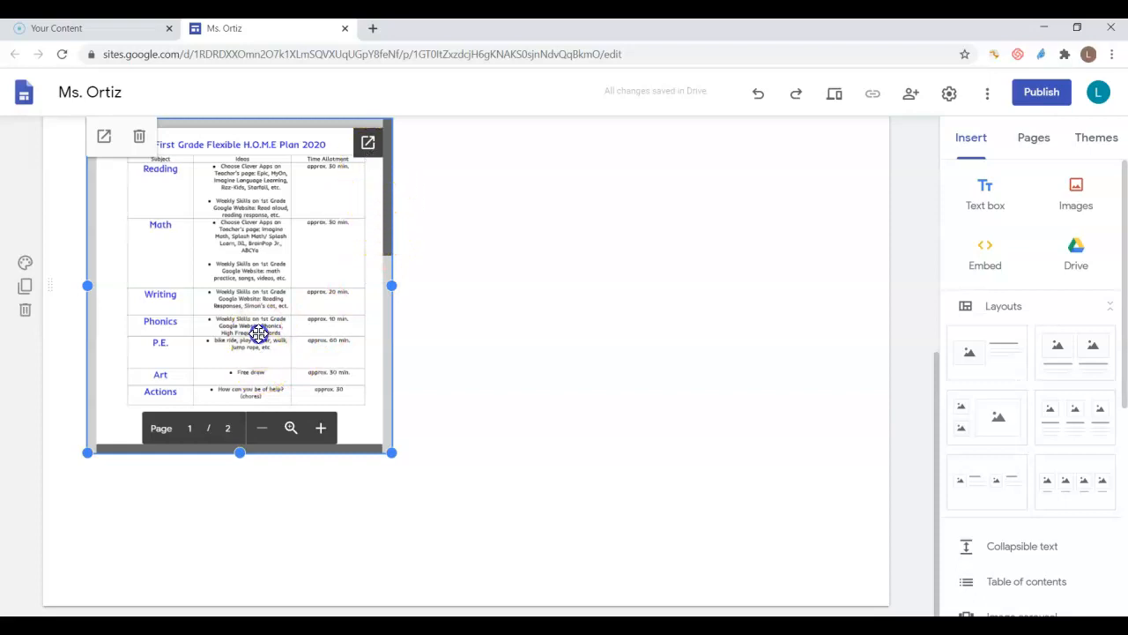
pyautogui.click(494, 375)
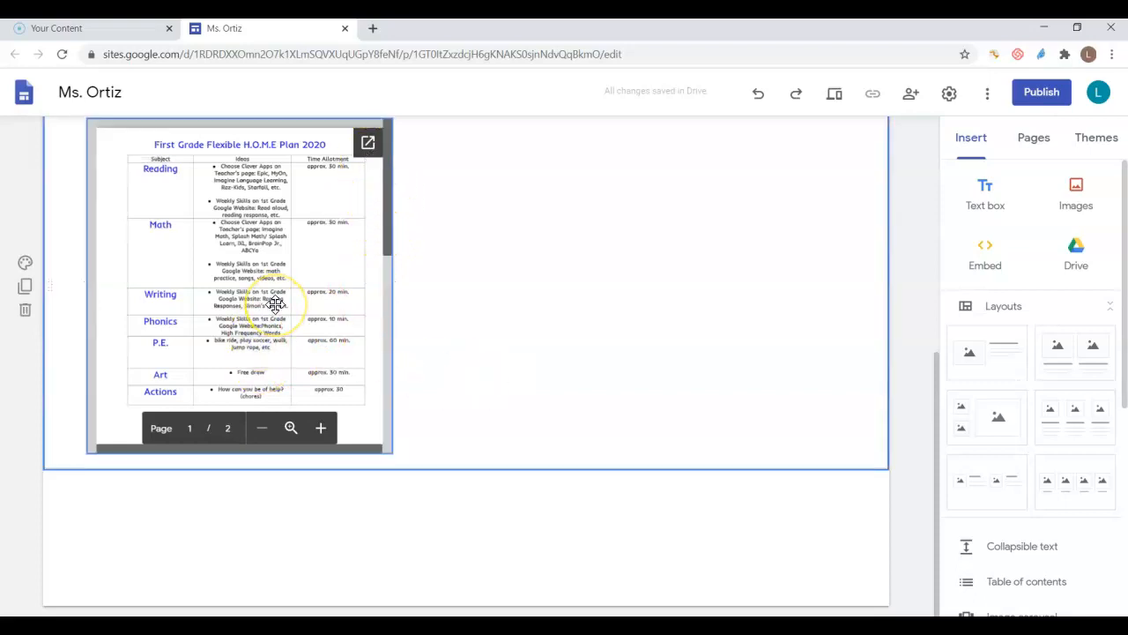
pyautogui.scroll(5, 276, 308)
pyautogui.scroll(-3, 358, 423)
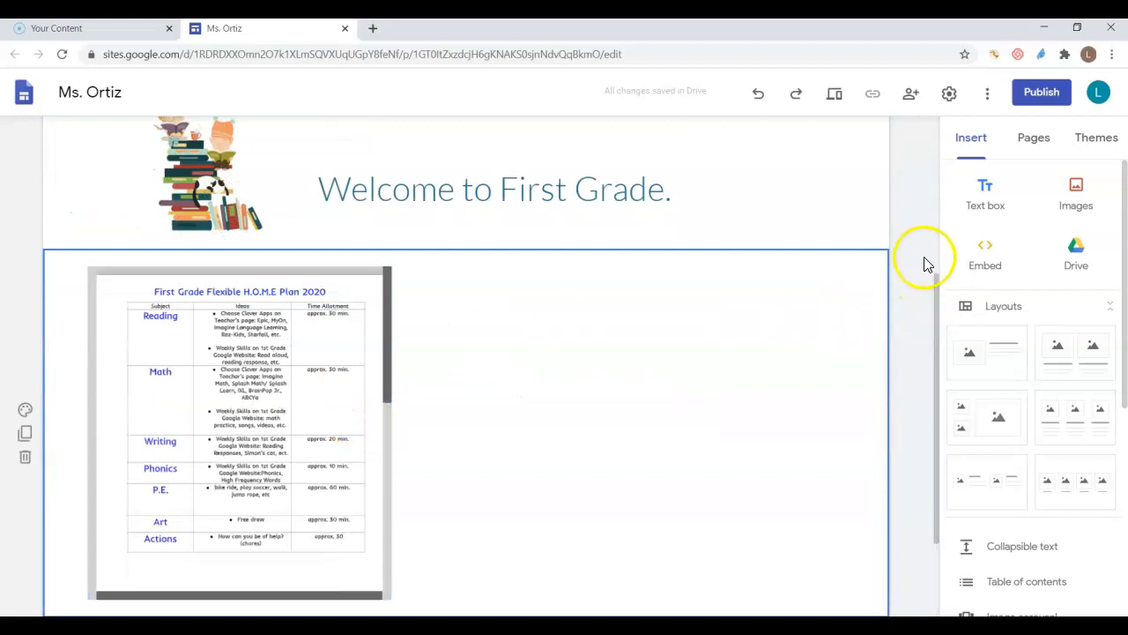
# Preview the site, page through the embedded H.O.M.E Plan document on the Home page, and return to editing
pyautogui.click(832, 94)
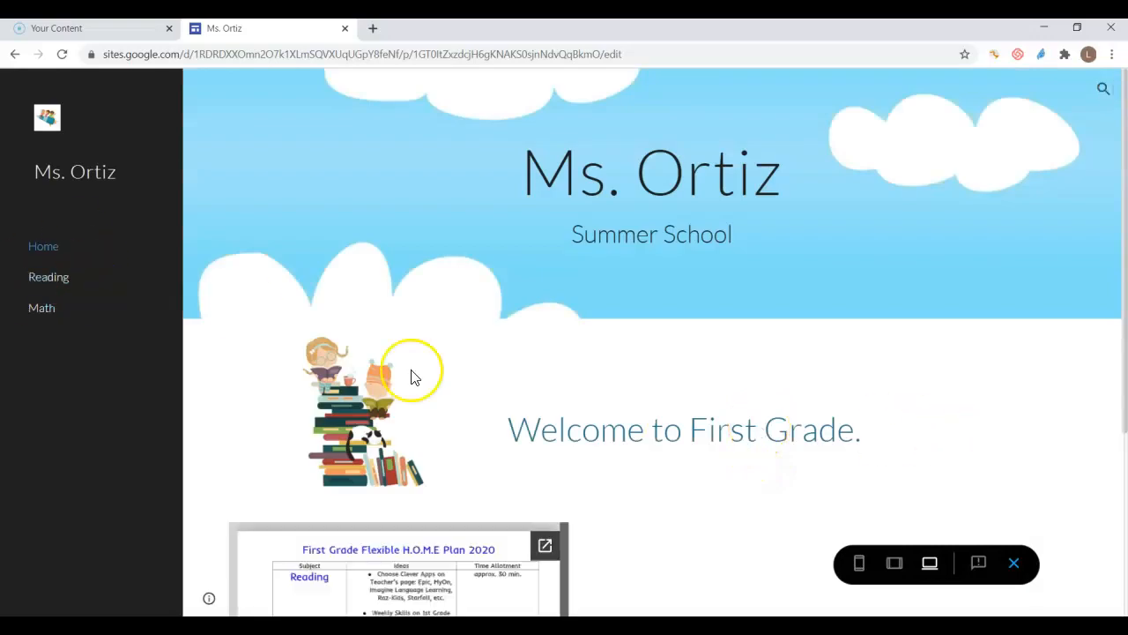
pyautogui.scroll(-3, 820, 423)
pyautogui.scroll(-10, 431, 396)
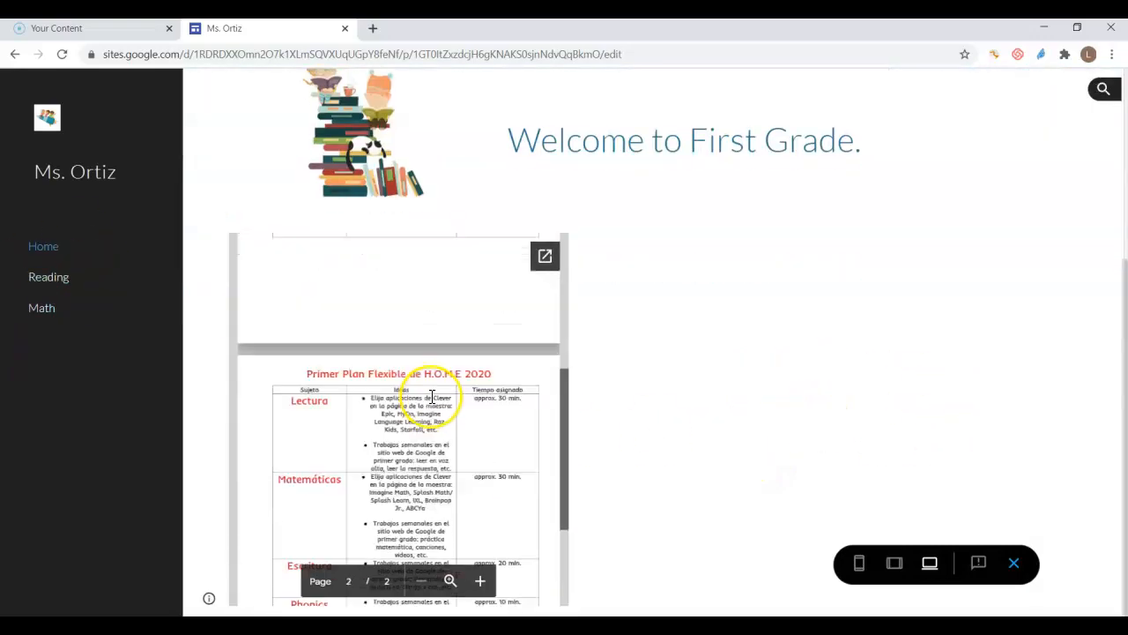
pyautogui.scroll(10, 432, 396)
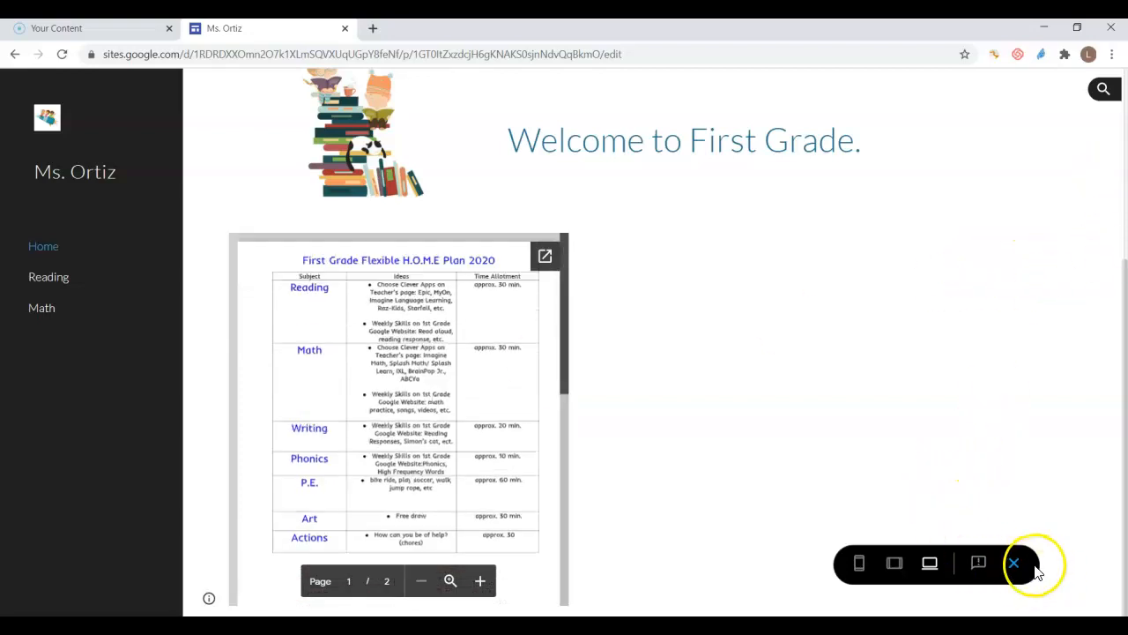
pyautogui.click(1015, 564)
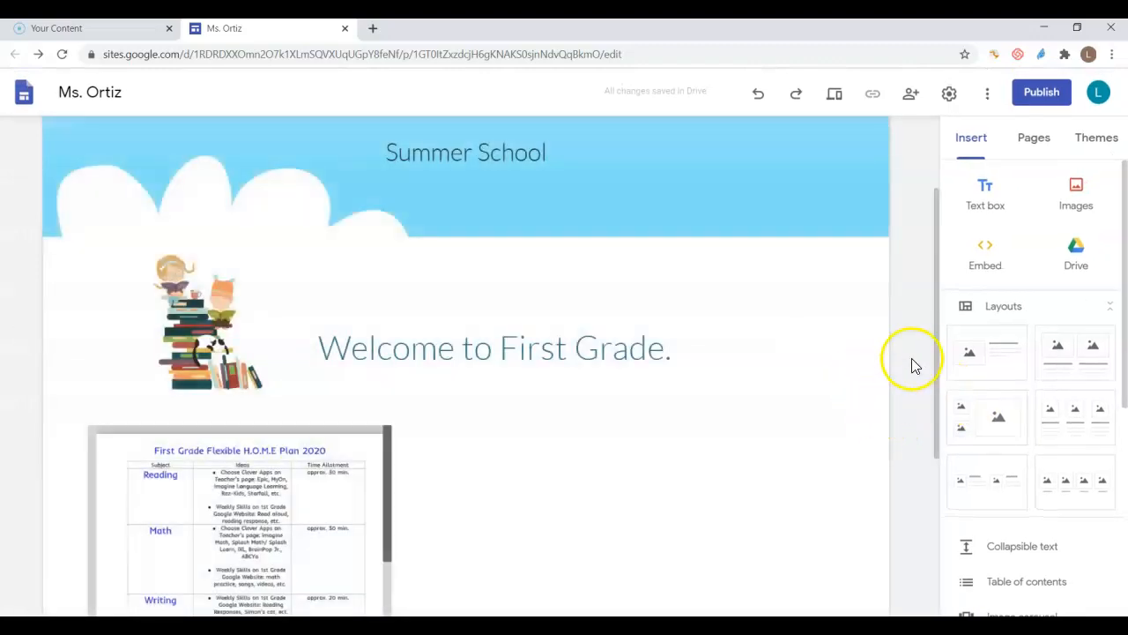
# Centre the embedded H.O.M.E Plan document on the page below the welcome text and make it slightly wider
pyautogui.scroll(-1, 914, 356)
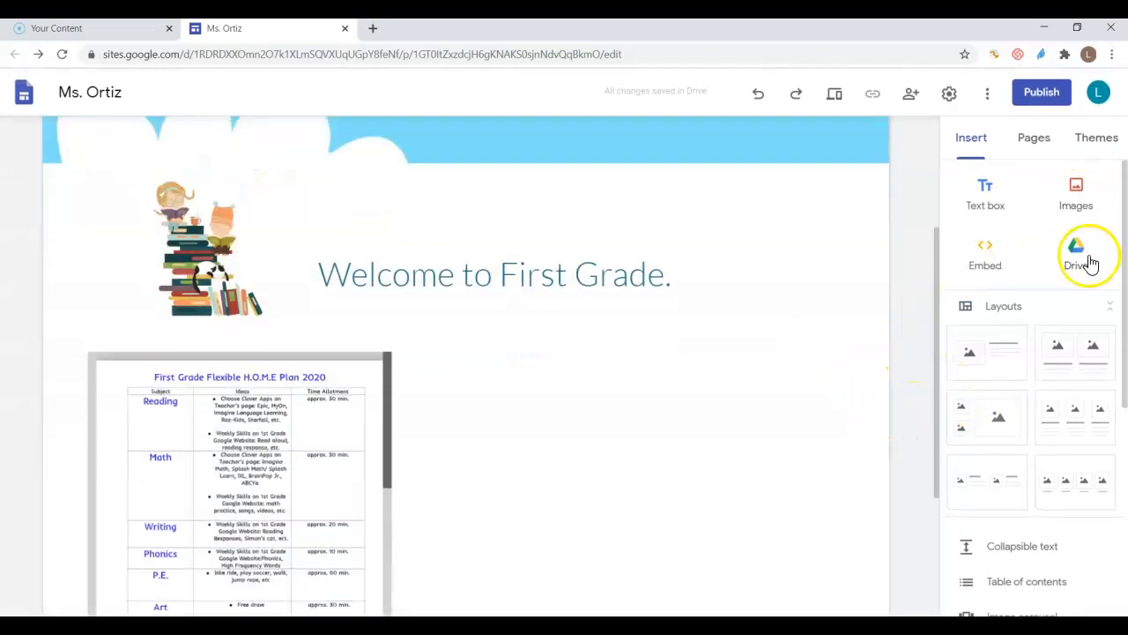
pyautogui.moveTo(320, 357); pyautogui.dragTo(461, 351)
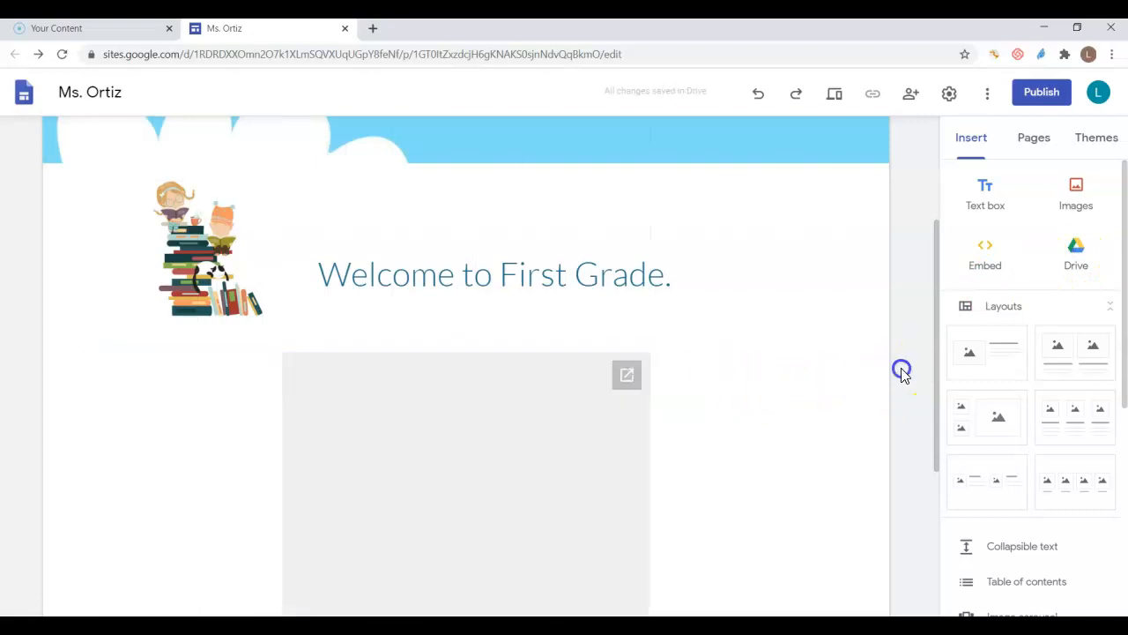
pyautogui.scroll(3, 902, 373)
pyautogui.scroll(-7, 783, 417)
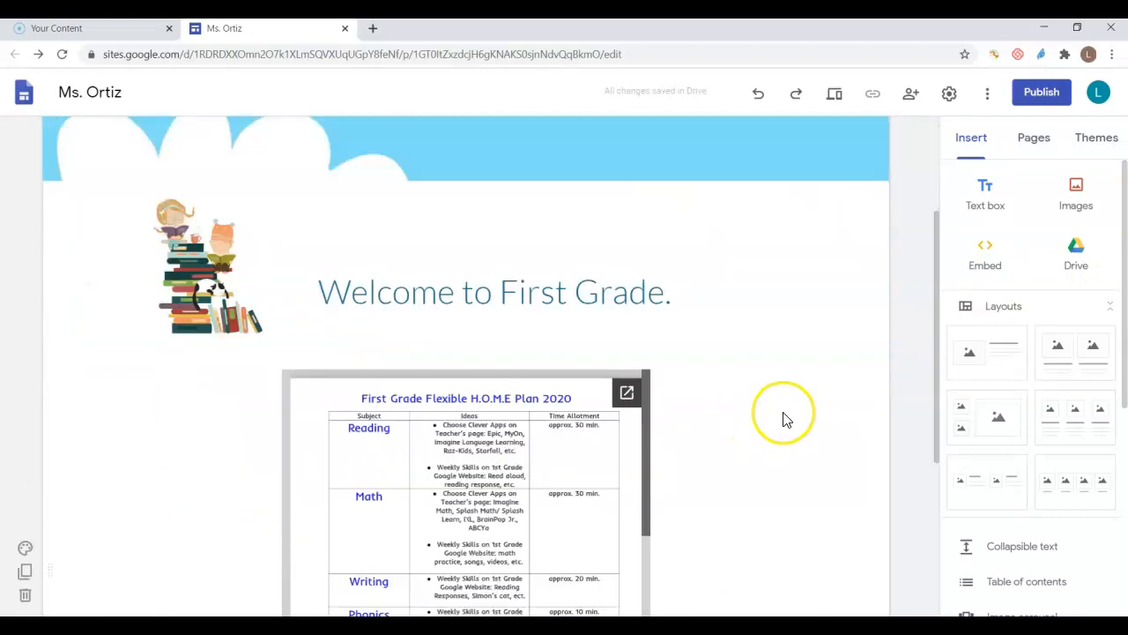
# Insert a button named Reading on the Home page, linked to the site's Reading page
pyautogui.scroll(-3, 1096, 448)
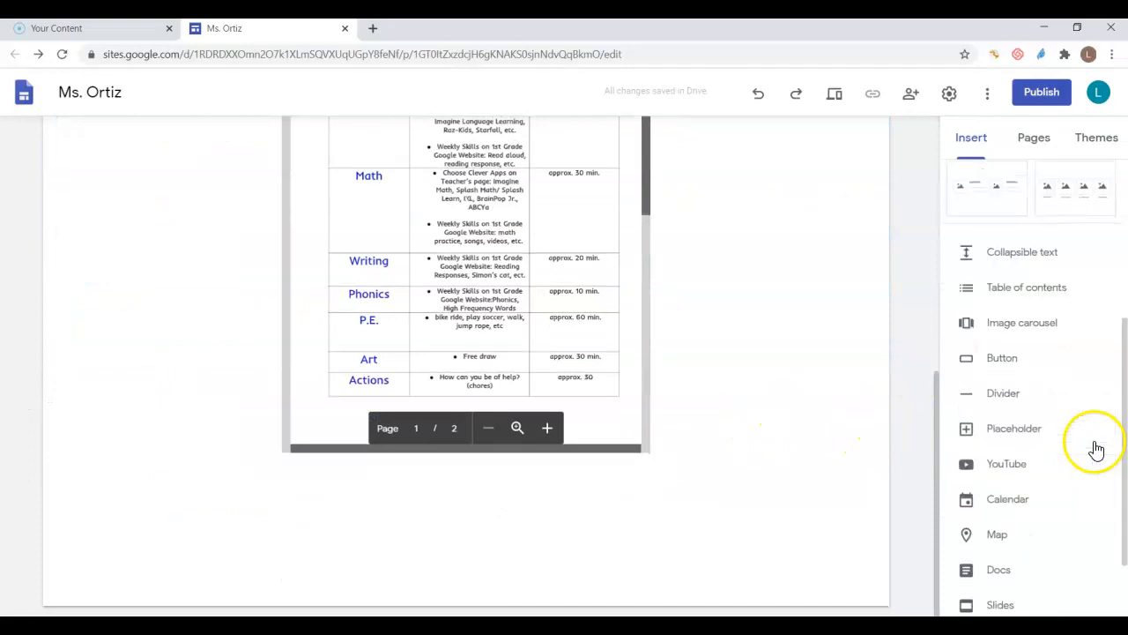
pyautogui.click(1003, 362)
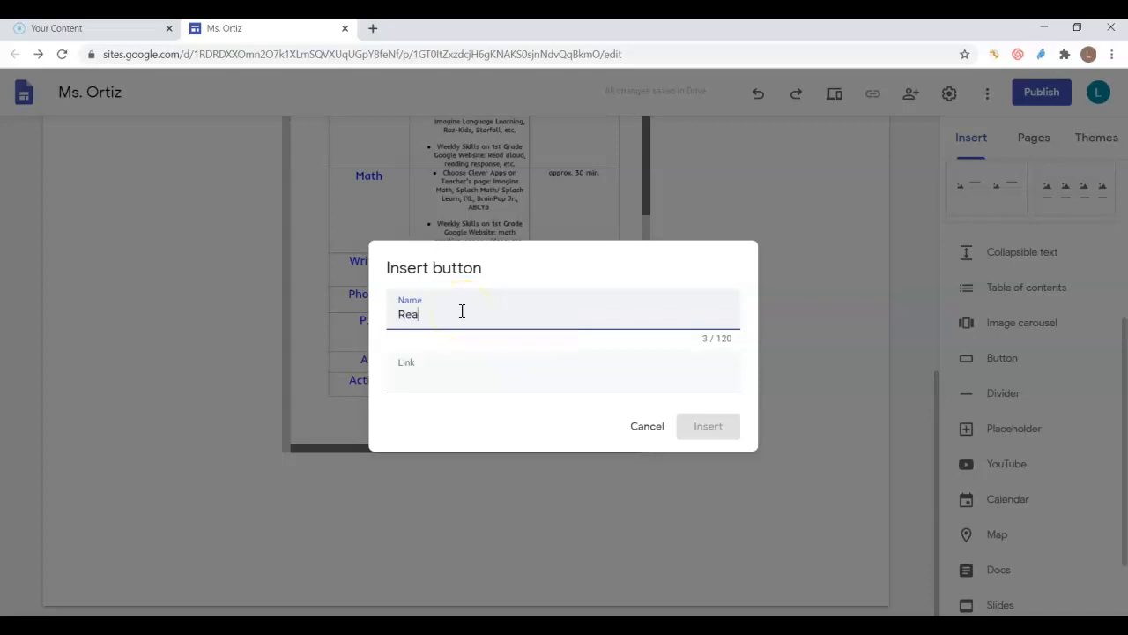
pyautogui.click(456, 384)
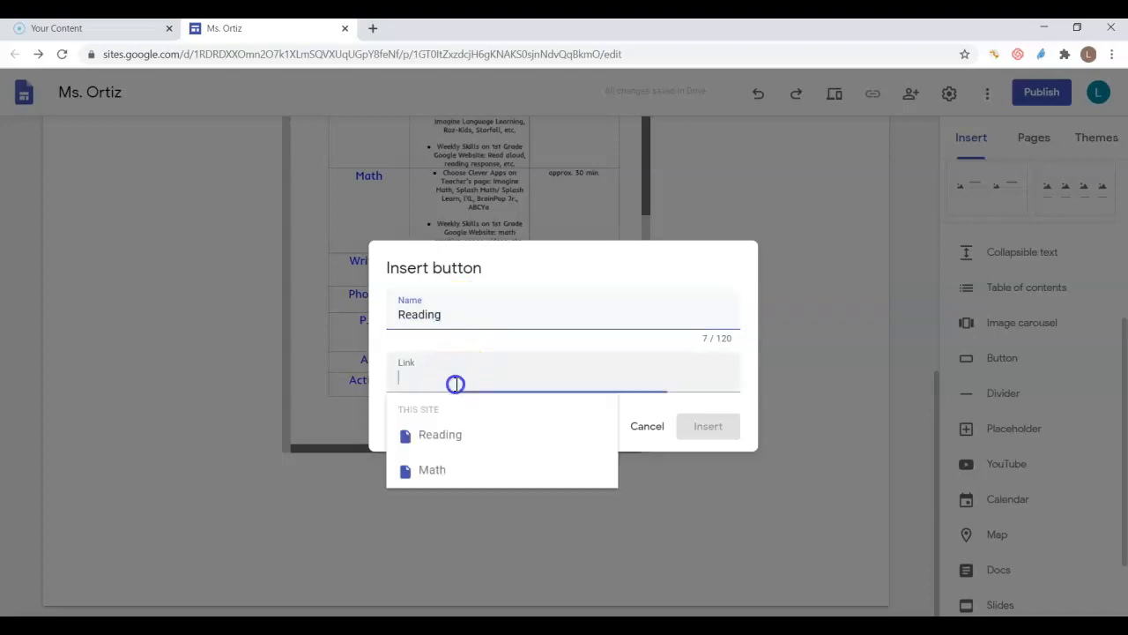
pyautogui.click(450, 437)
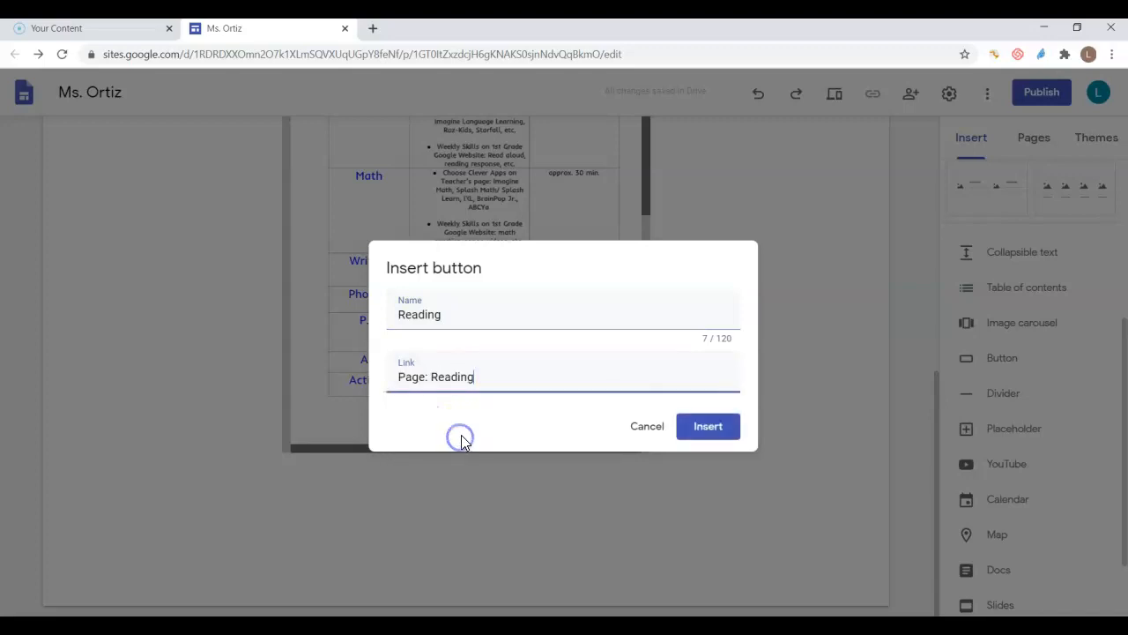
pyautogui.click(711, 429)
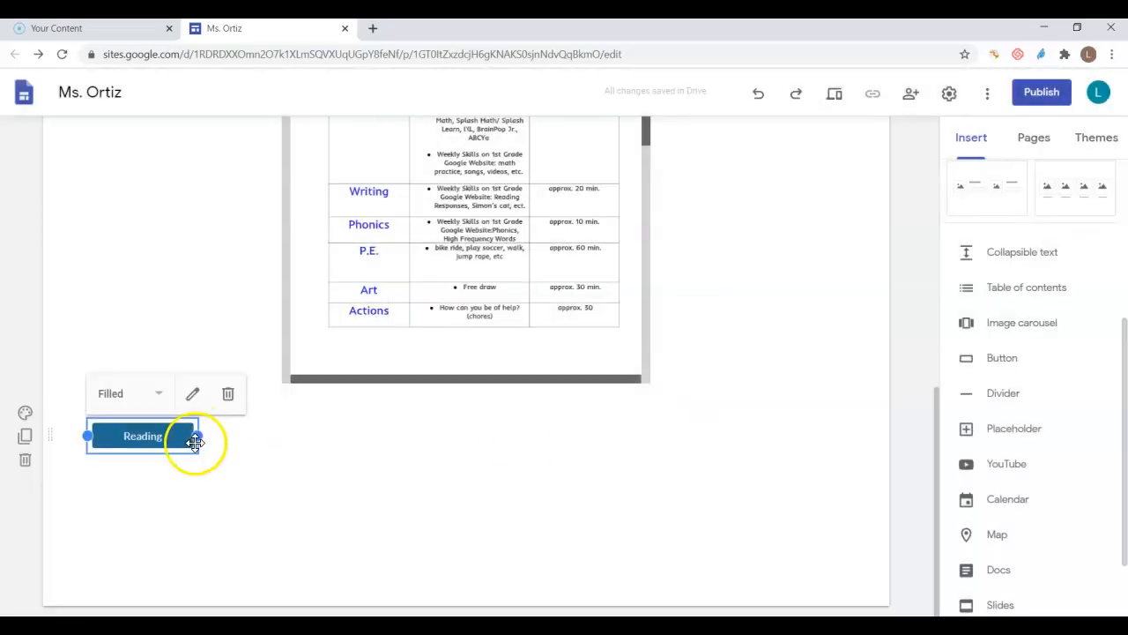
# Insert a second button named Math on the Home page, linked to the site's Math page
pyautogui.click(1005, 360)
pyautogui.click(494, 378)
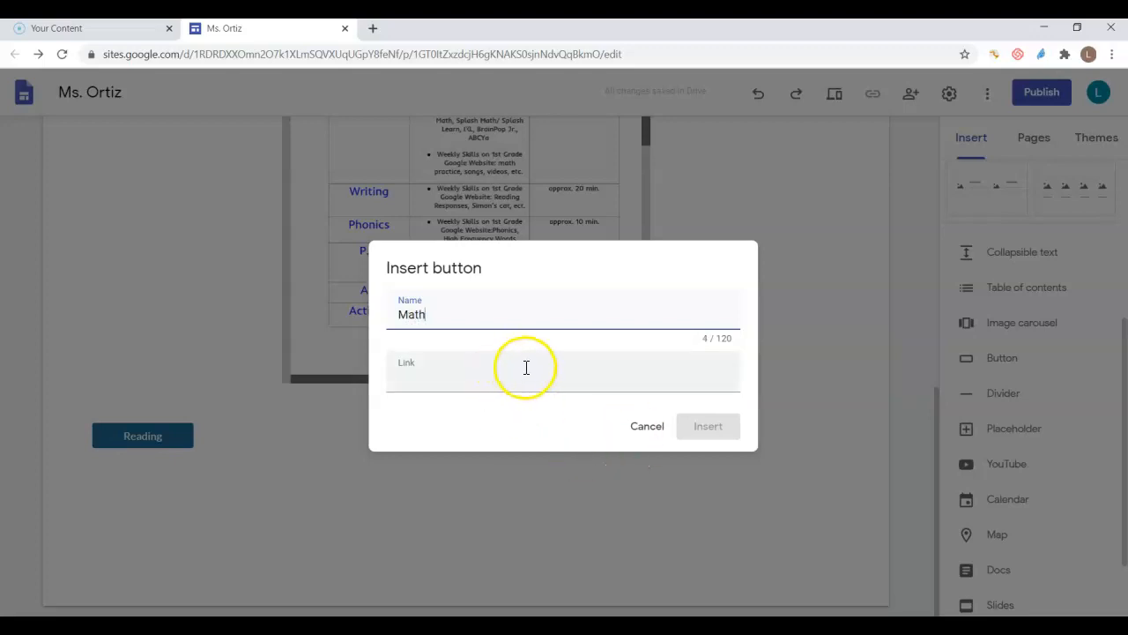
pyautogui.click(526, 368)
pyautogui.click(450, 470)
pyautogui.click(717, 435)
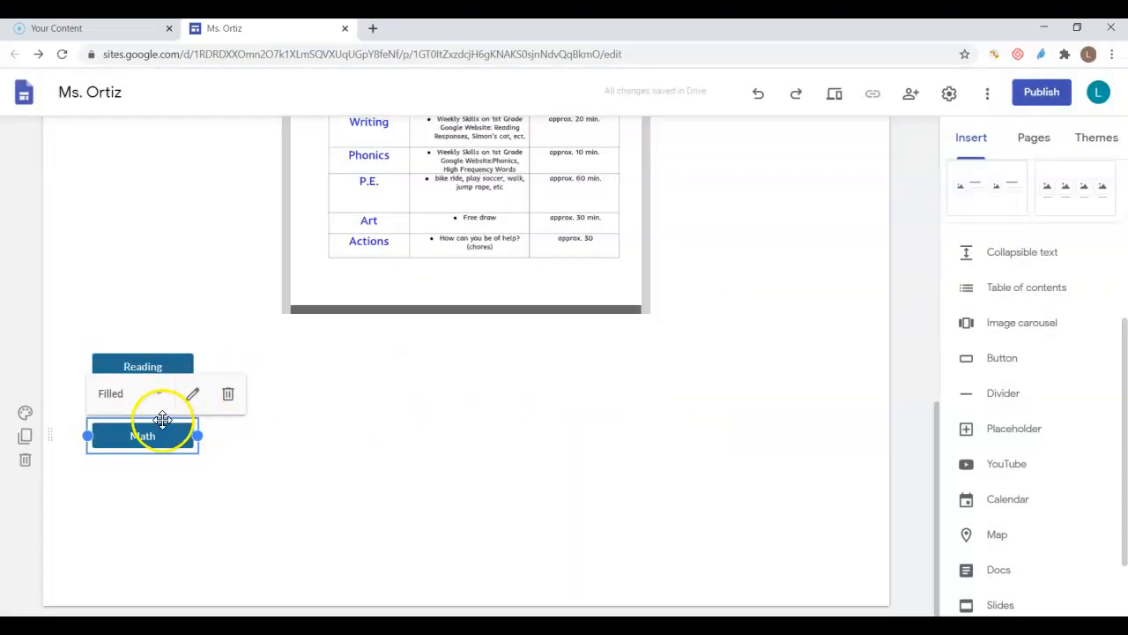
# Place the Reading and Math buttons side by side in one row, spaced evenly beneath the embedded H.O.M.E Plan document
pyautogui.moveTo(163, 420); pyautogui.dragTo(608, 353)
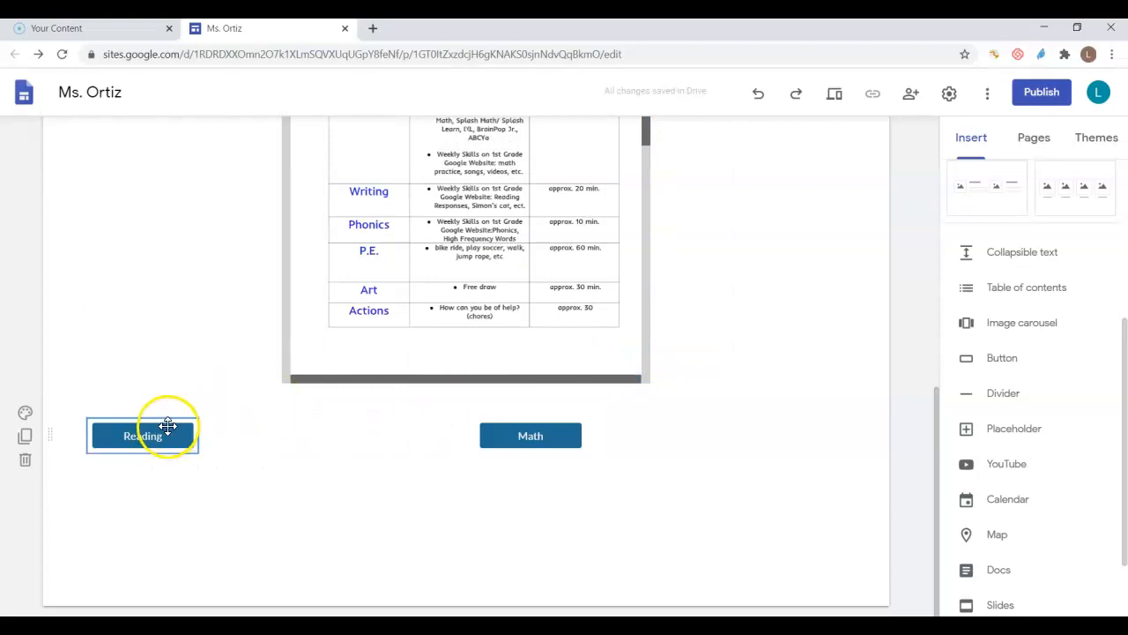
pyautogui.moveTo(227, 420); pyautogui.dragTo(418, 417)
pyautogui.click(556, 421)
pyautogui.moveTo(556, 420); pyautogui.dragTo(629, 420)
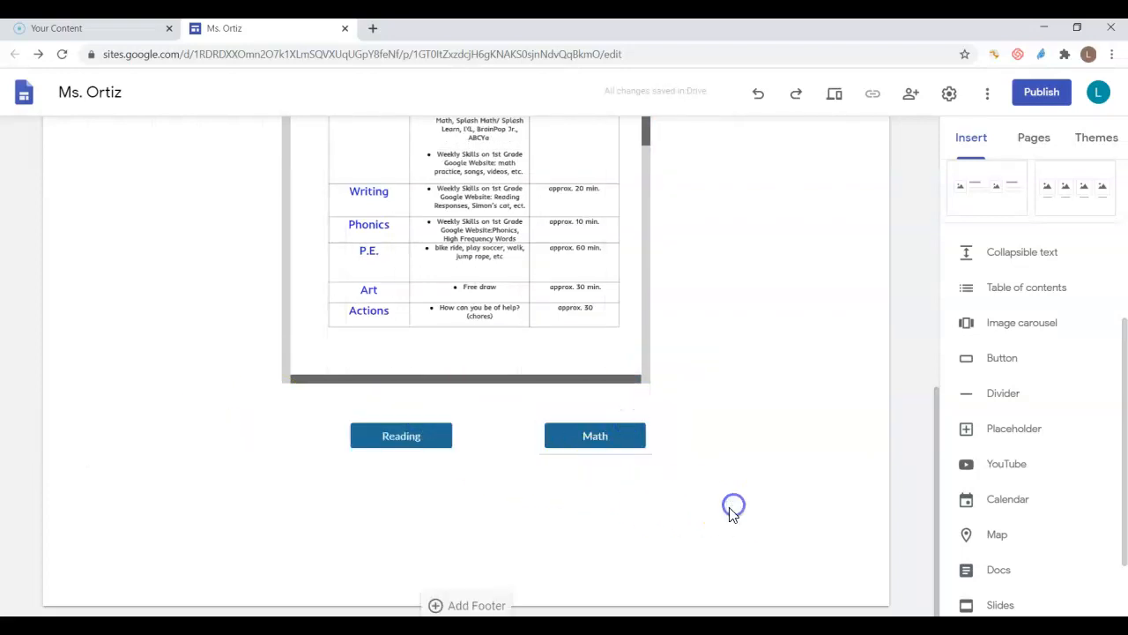
pyautogui.moveTo(396, 432); pyautogui.dragTo(354, 420)
pyautogui.click(650, 529)
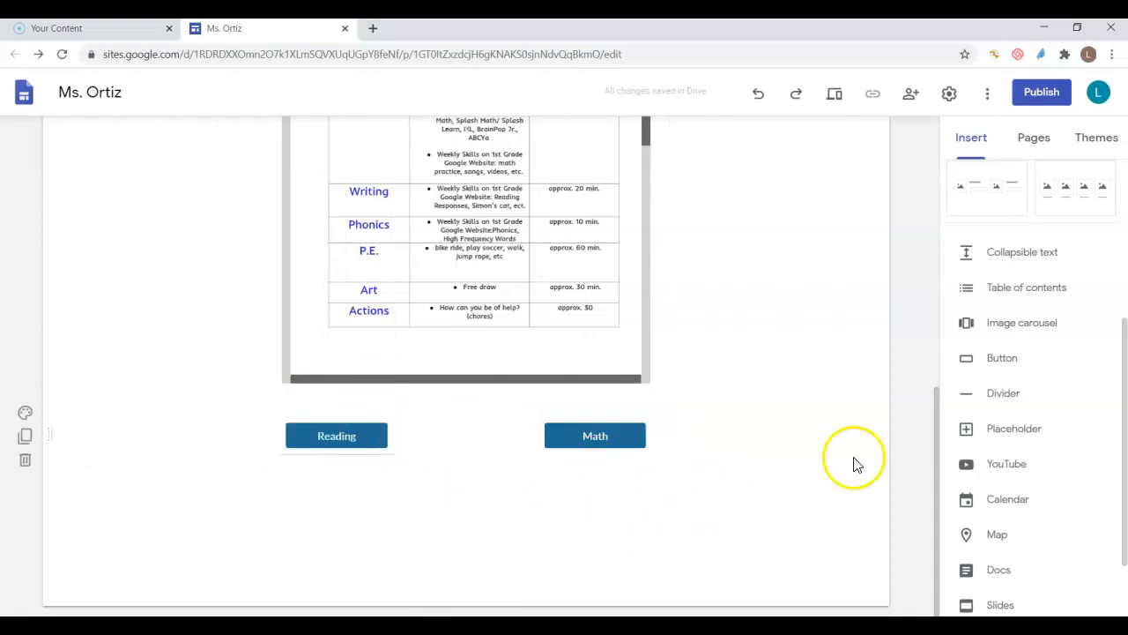
# Insert a divider and move it between the embedded H.O.M.E Plan document and the row of buttons
pyautogui.click(1002, 395)
pyautogui.click(421, 402)
pyautogui.moveTo(459, 464); pyautogui.dragTo(458, 388)
pyautogui.click(623, 529)
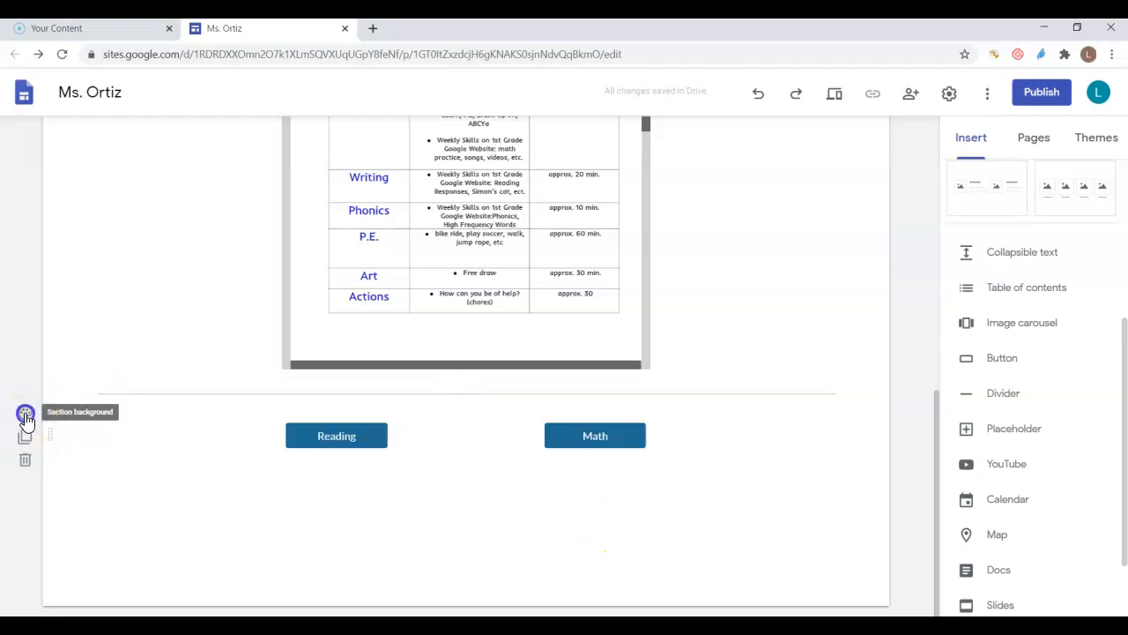
# Upload the yellow image from the computer as the background of the section holding the Reading and Math buttons
pyautogui.click(25, 414)
pyautogui.moveTo(134, 533)
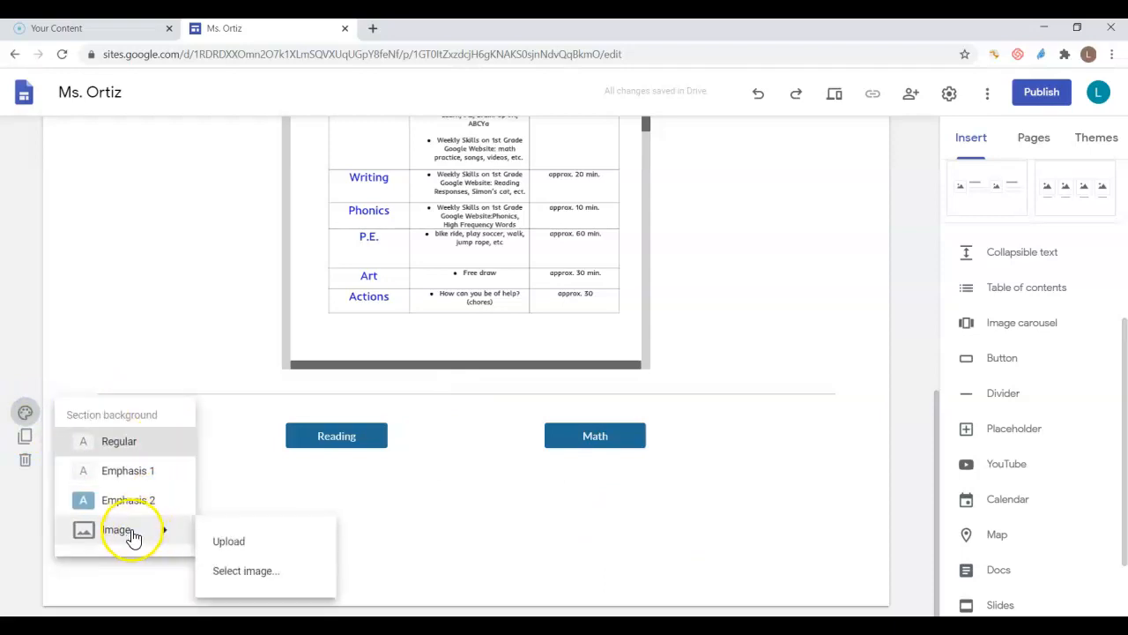
pyautogui.click(231, 542)
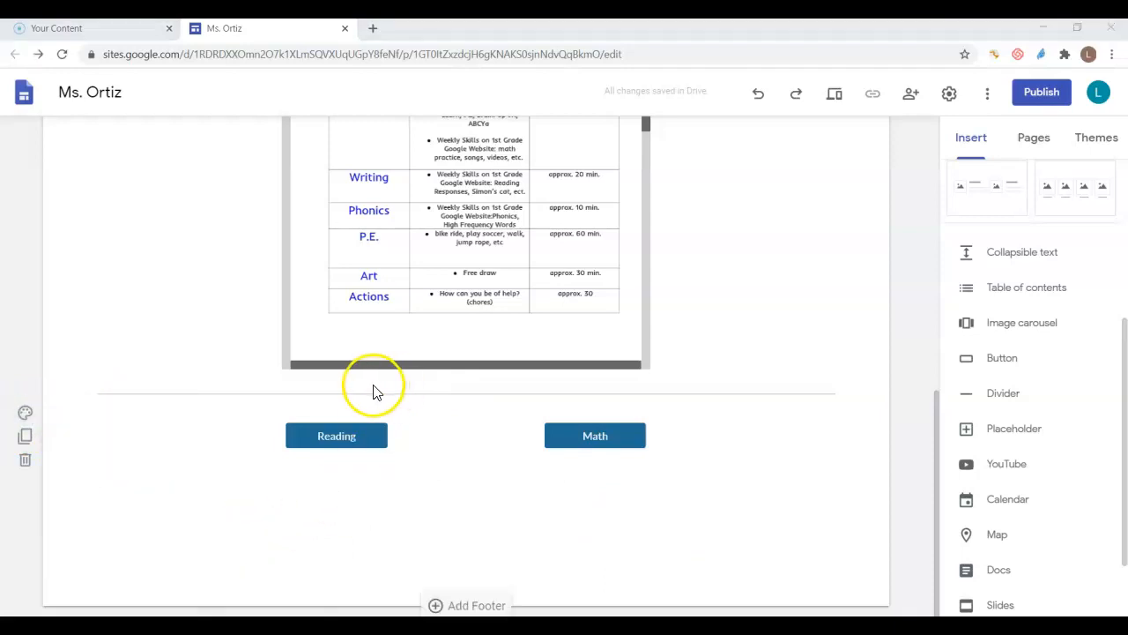
pyautogui.doubleClick(494, 145)
pyautogui.doubleClick(421, 370)
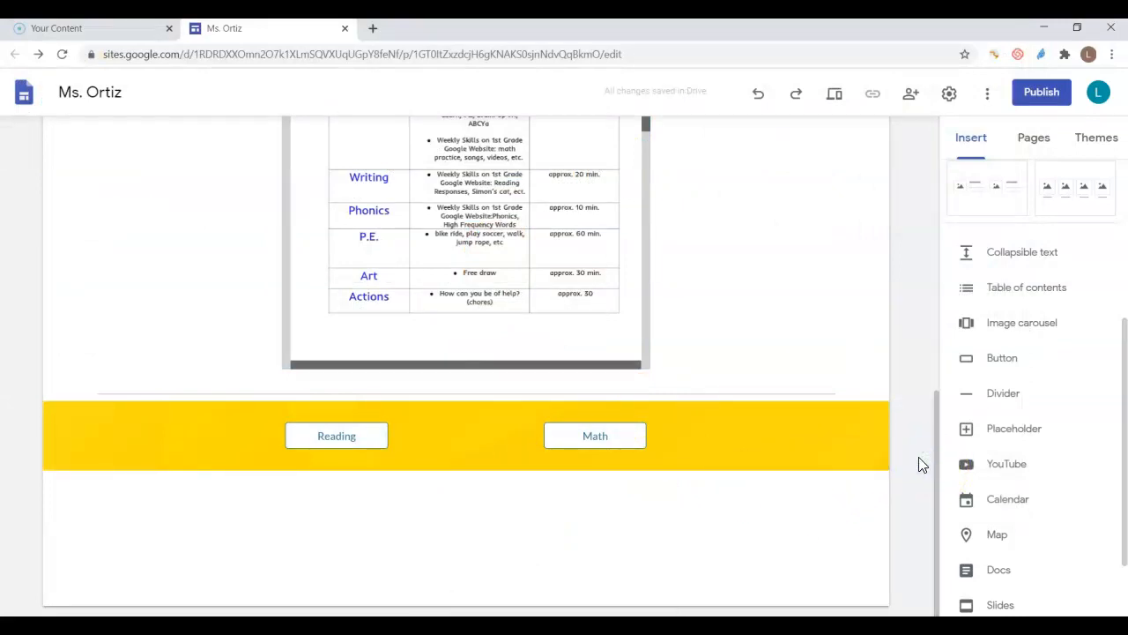
pyautogui.scroll(1, 919, 465)
pyautogui.click(790, 504)
# Switch from the Home page to the Reading page for editing through the site's own navigation
pyautogui.click(360, 507)
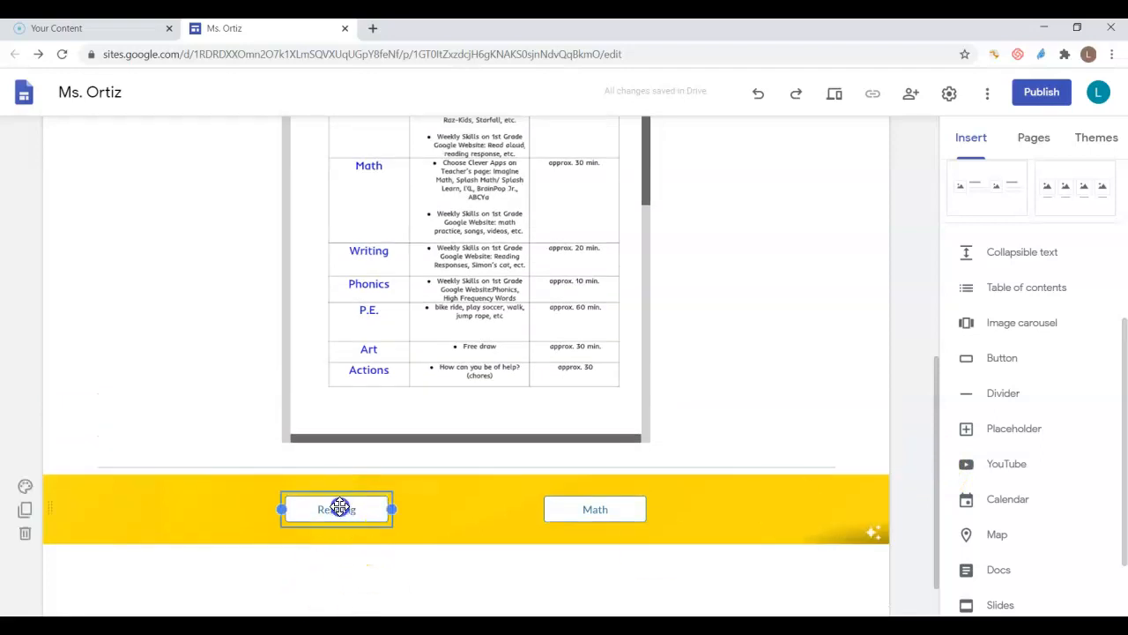
pyautogui.click(340, 505)
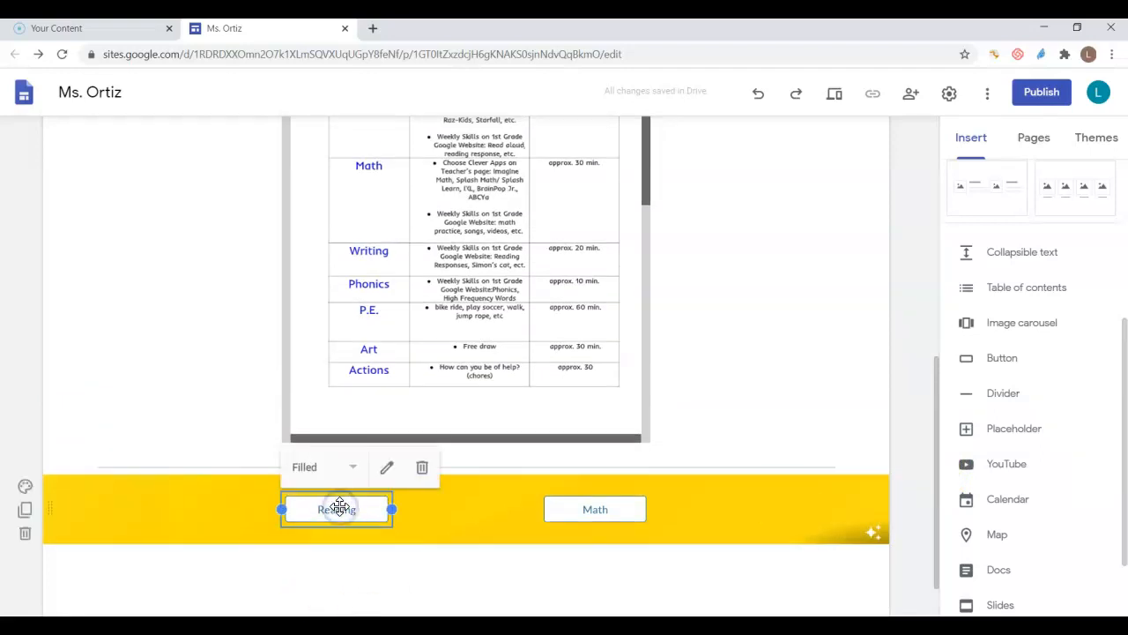
pyautogui.click(913, 316)
pyautogui.scroll(6, 890, 313)
pyautogui.click(153, 417)
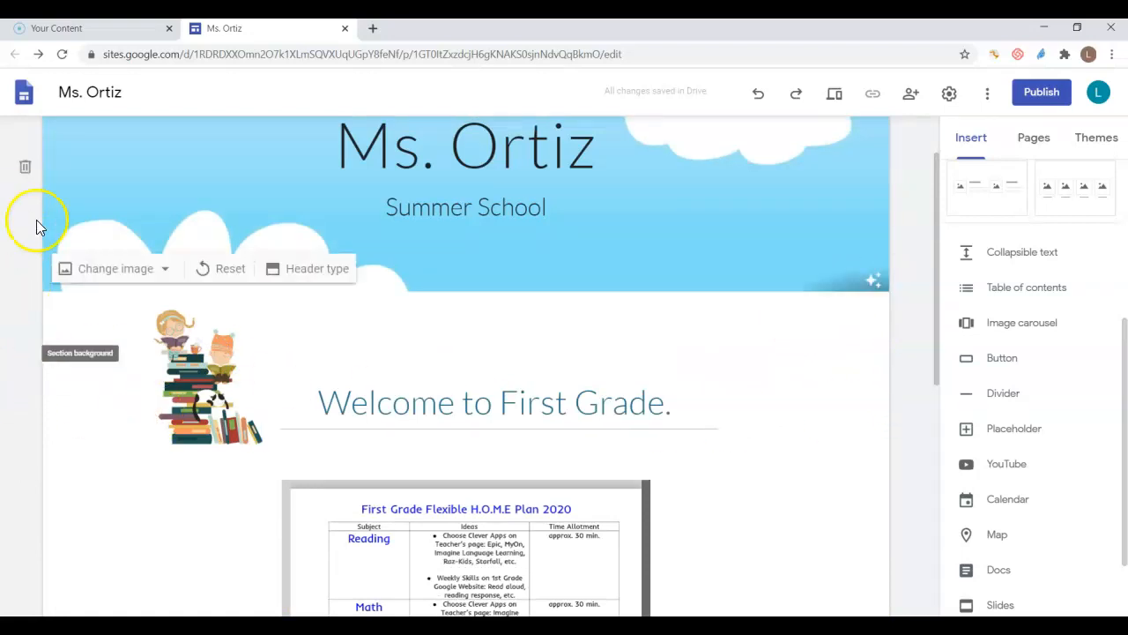
pyautogui.scroll(1, 79, 260)
pyautogui.click(58, 141)
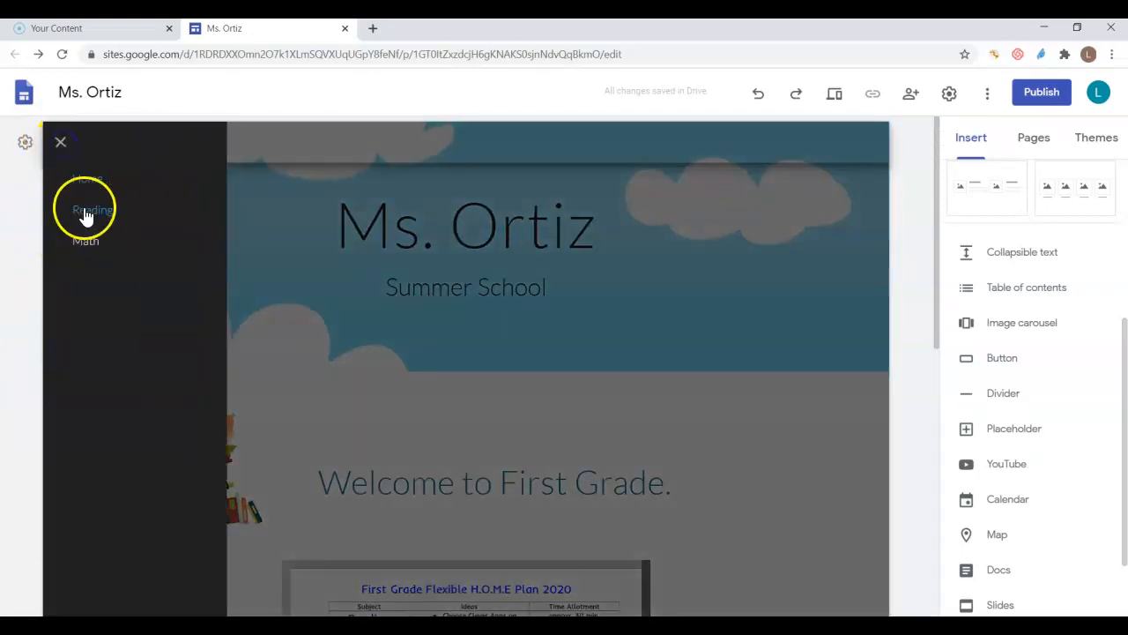
pyautogui.click(87, 214)
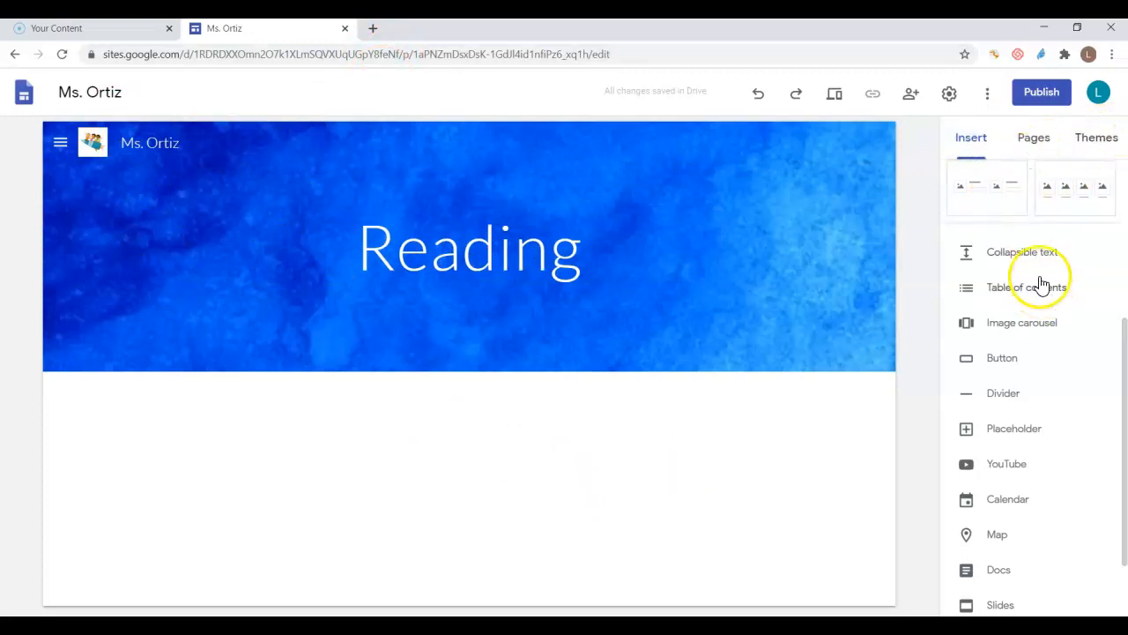
# Upload kids learning.jpg from the Clip Art folder and place it in the page header beside the Reading title
pyautogui.scroll(4, 1023, 300)
pyautogui.click(1072, 194)
pyautogui.click(1067, 249)
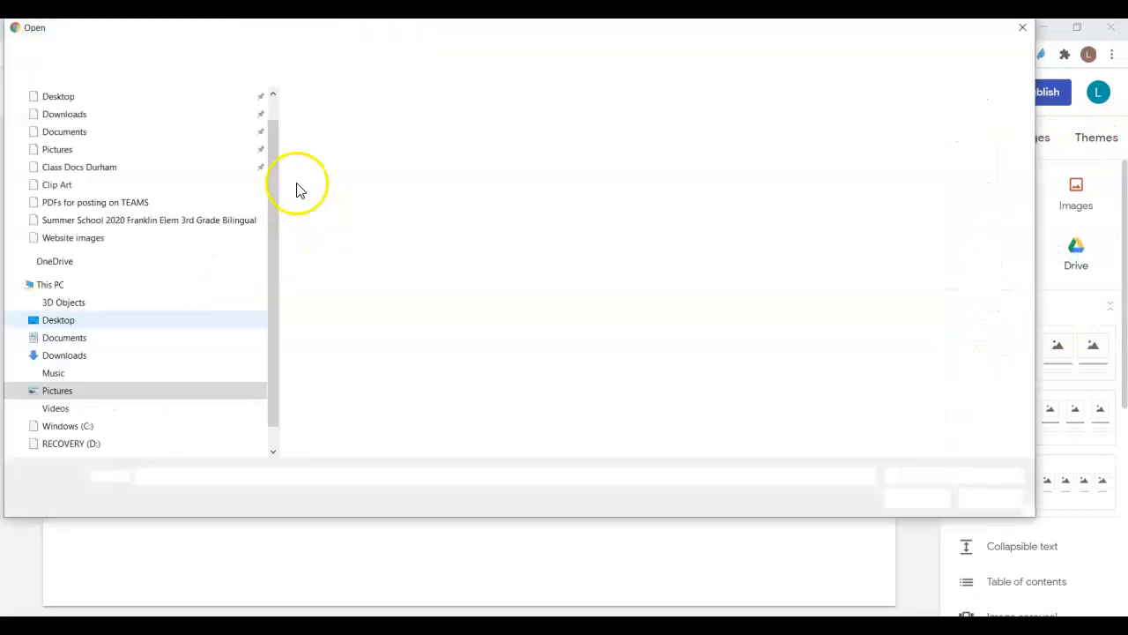
pyautogui.click(74, 51)
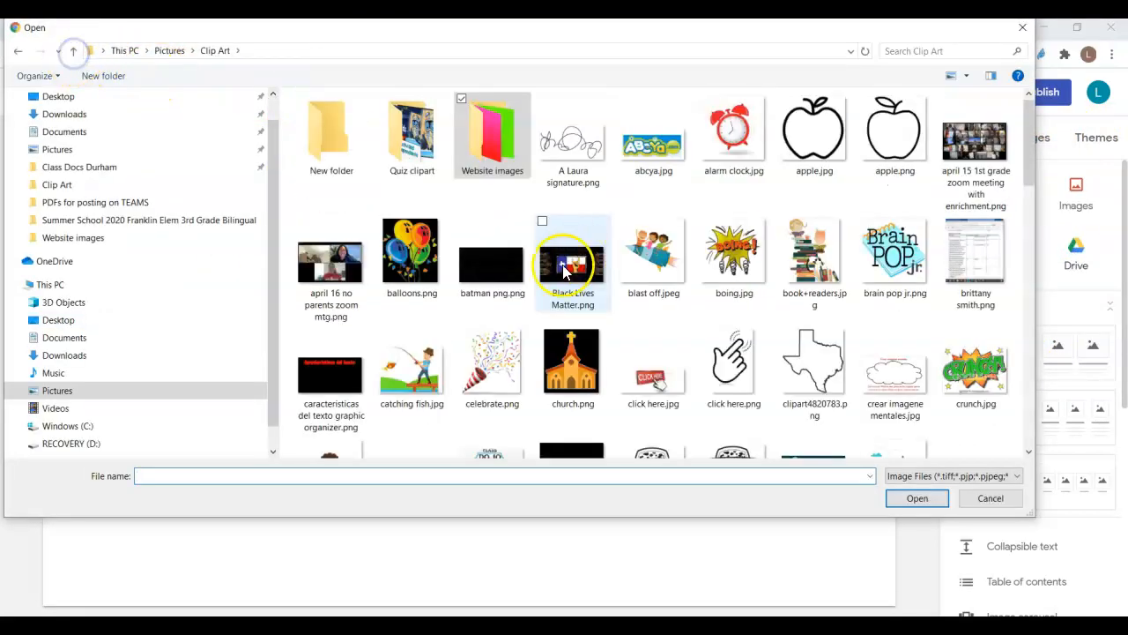
pyautogui.scroll(-2, 679, 370)
pyautogui.scroll(-4, 678, 370)
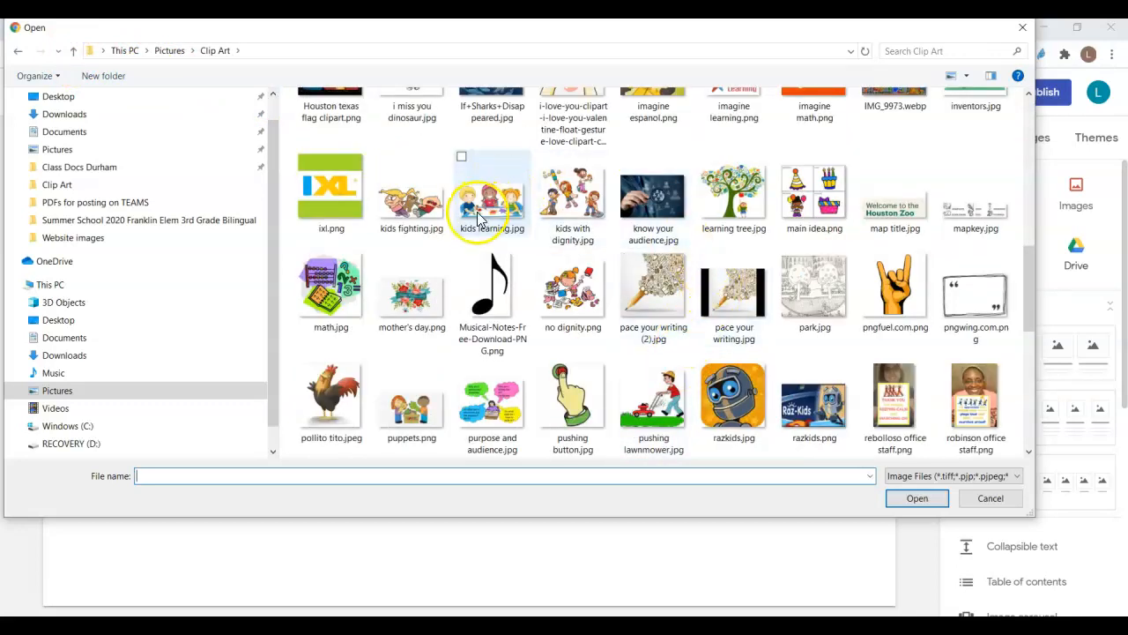
pyautogui.doubleClick(491, 205)
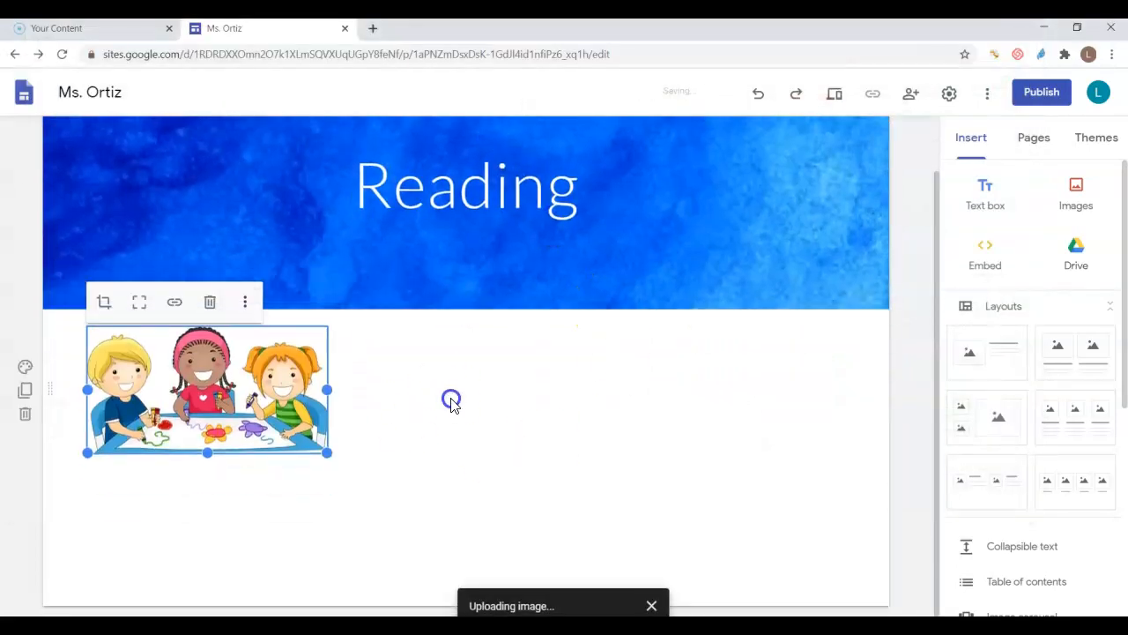
pyautogui.moveTo(230, 421); pyautogui.dragTo(163, 179)
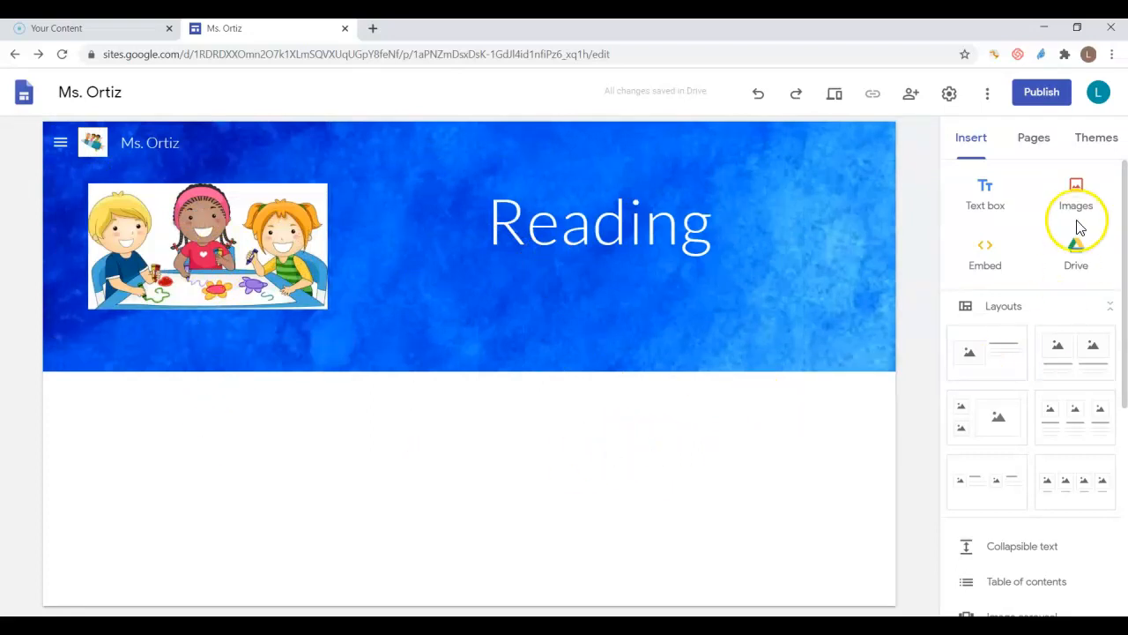
# Embed the small-group rotation slides on the Reading page from the Drive files shared with the account
pyautogui.click(1079, 257)
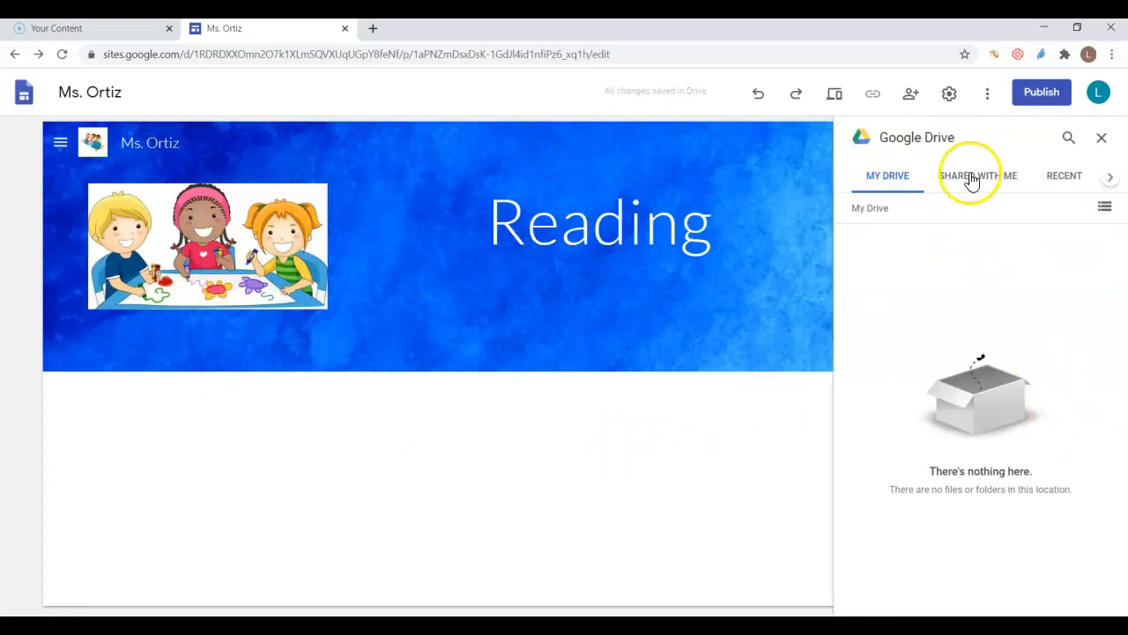
pyautogui.click(971, 176)
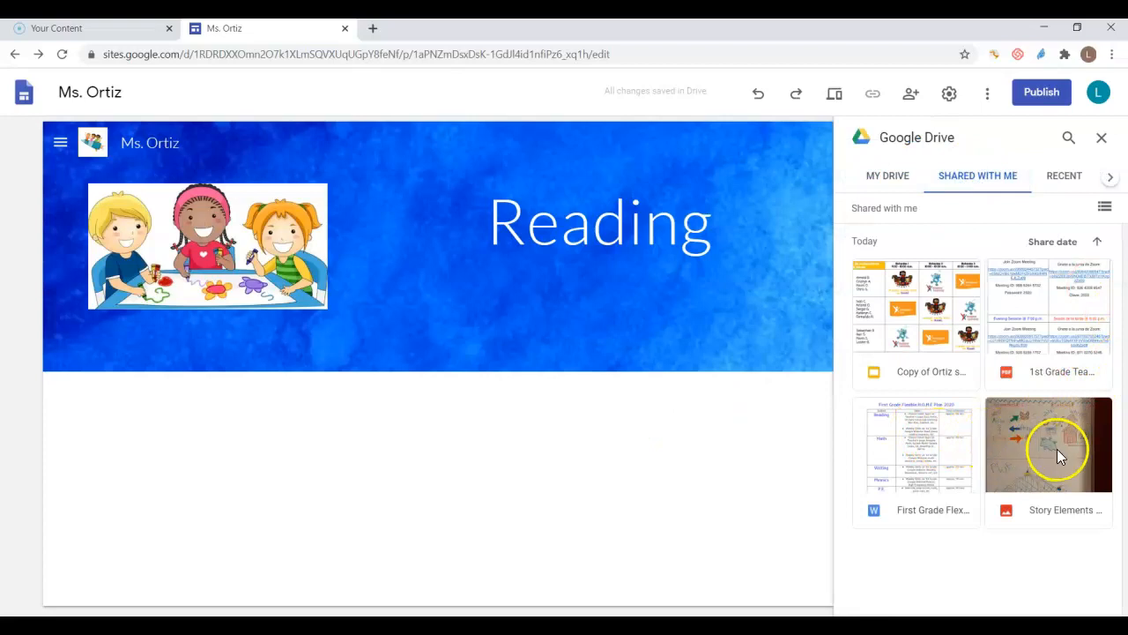
pyautogui.click(964, 320)
pyautogui.click(359, 402)
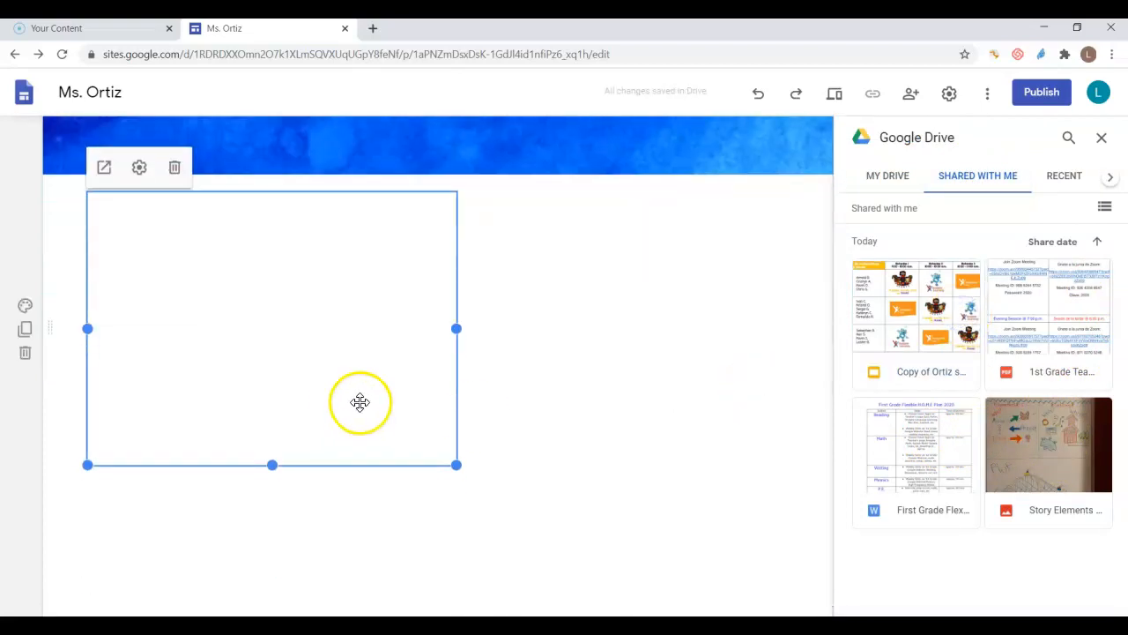
pyautogui.click(725, 389)
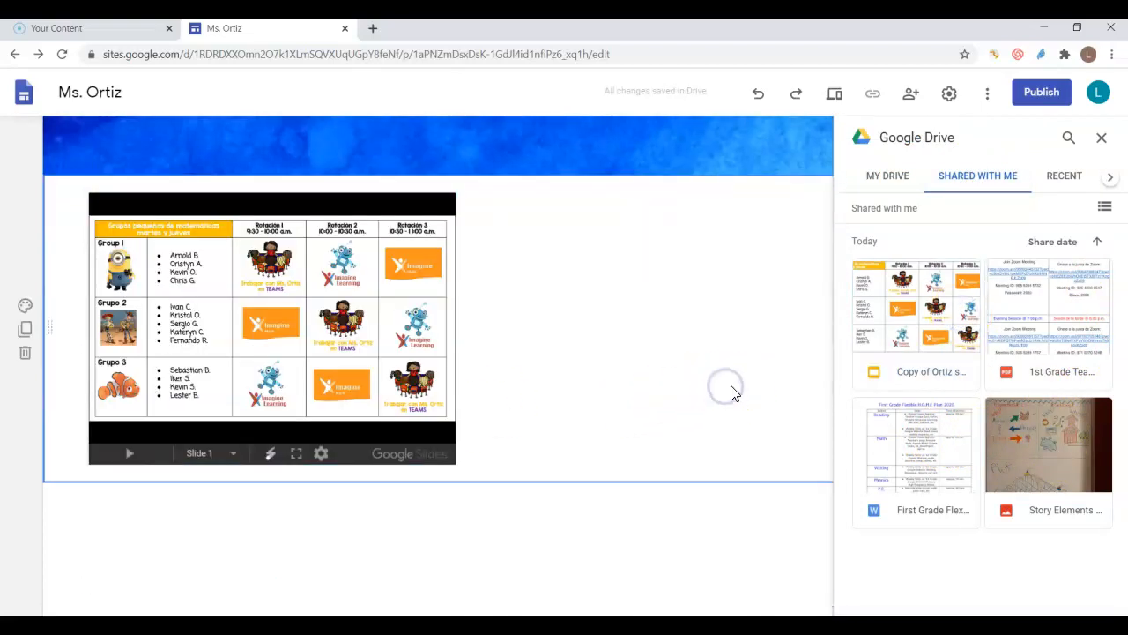
pyautogui.click(1101, 139)
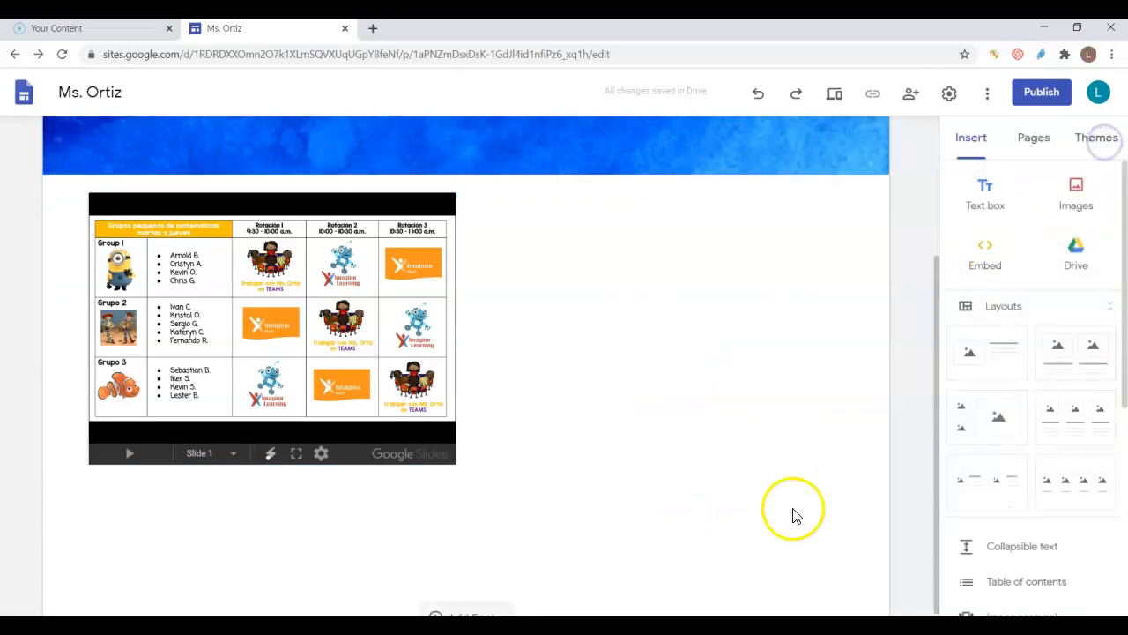
# Enlarge the embedded rotation slides to most of the page width and centre them below the Reading header
pyautogui.click(414, 405)
pyautogui.moveTo(457, 462); pyautogui.dragTo(810, 573)
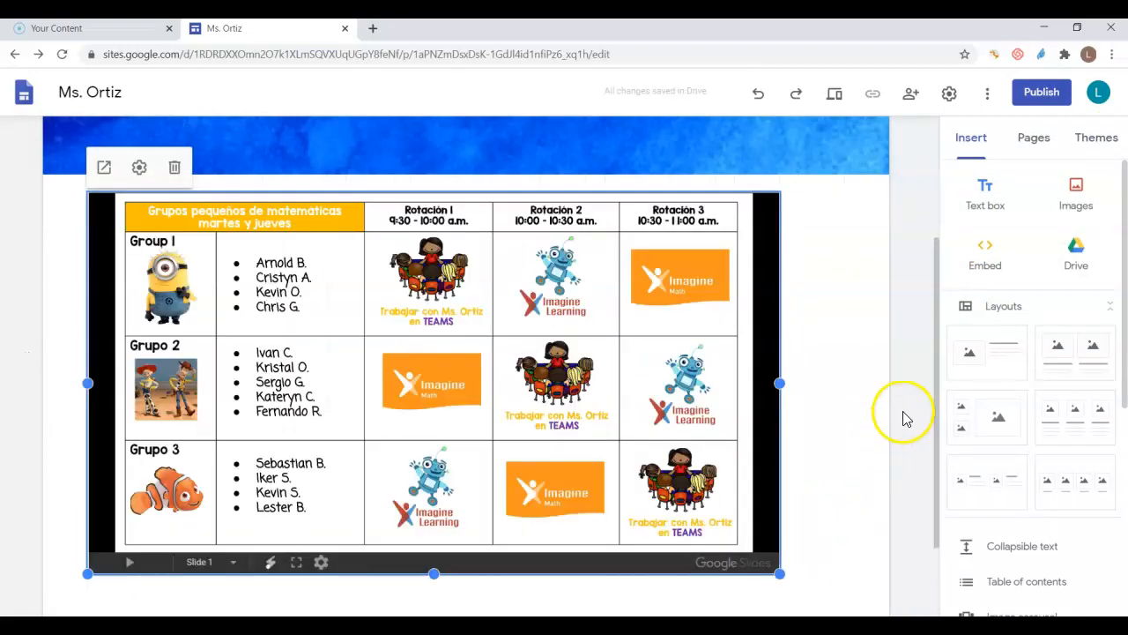
pyautogui.moveTo(573, 324); pyautogui.dragTo(504, 311)
pyautogui.click(908, 307)
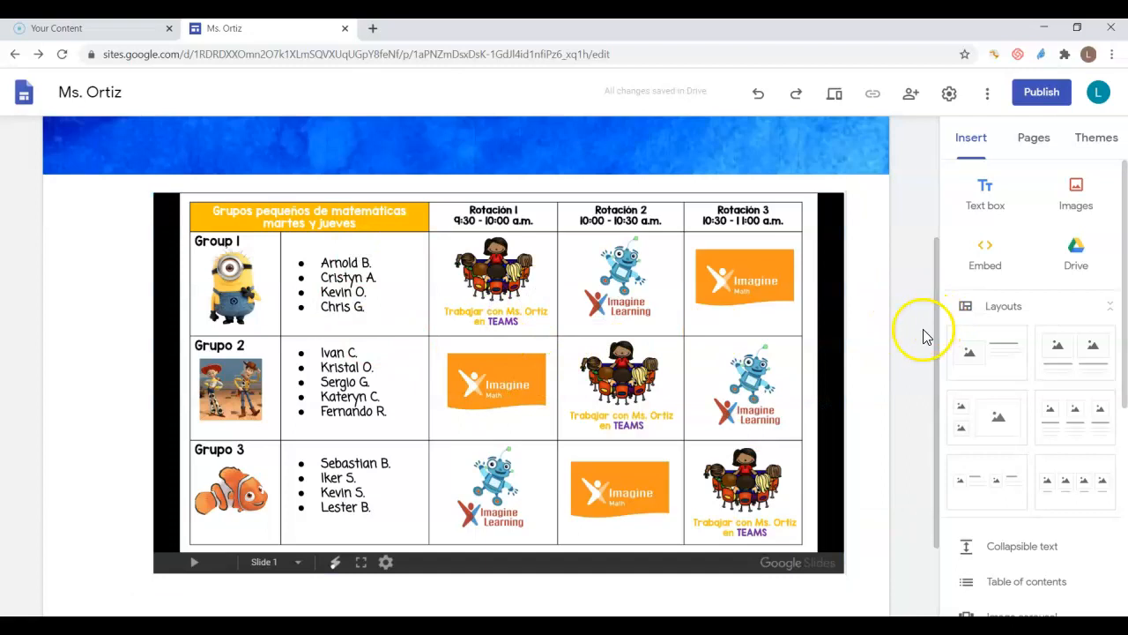
# Insert the Story Elements photo below the slides from the shared Drive files, enlarge it and show it uncropped
pyautogui.scroll(-1, 916, 349)
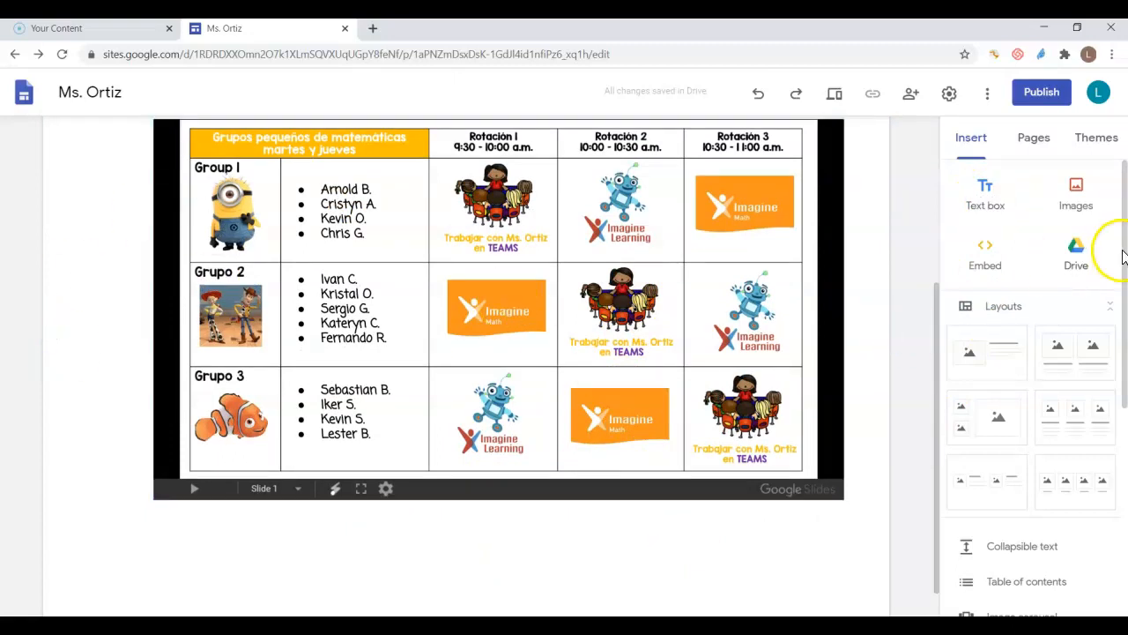
pyautogui.click(1076, 251)
pyautogui.click(982, 177)
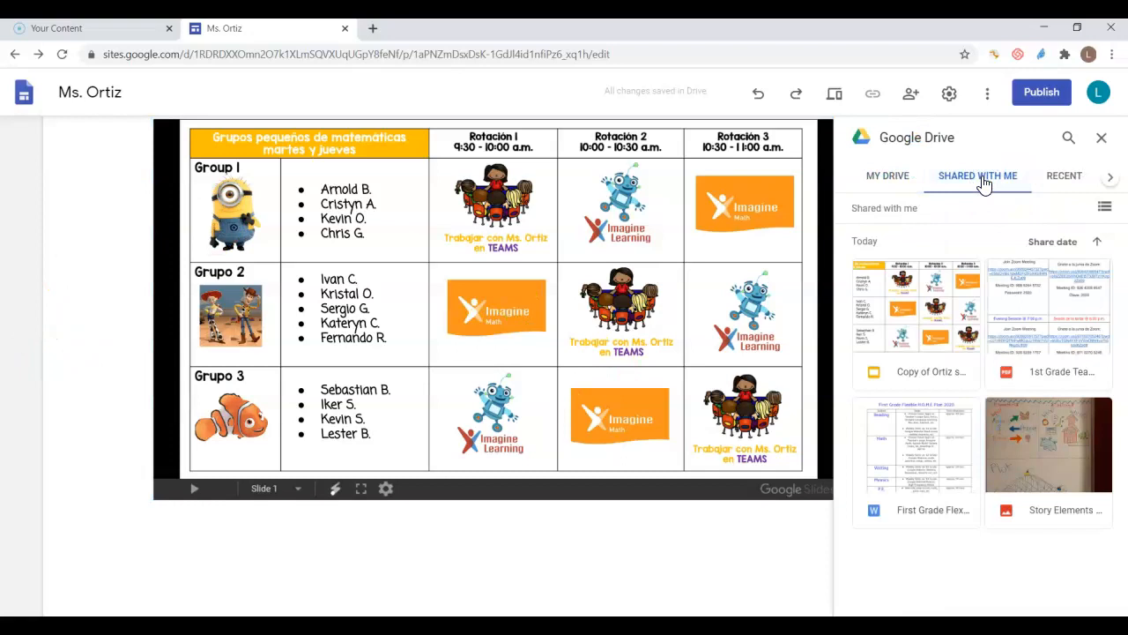
pyautogui.click(1055, 471)
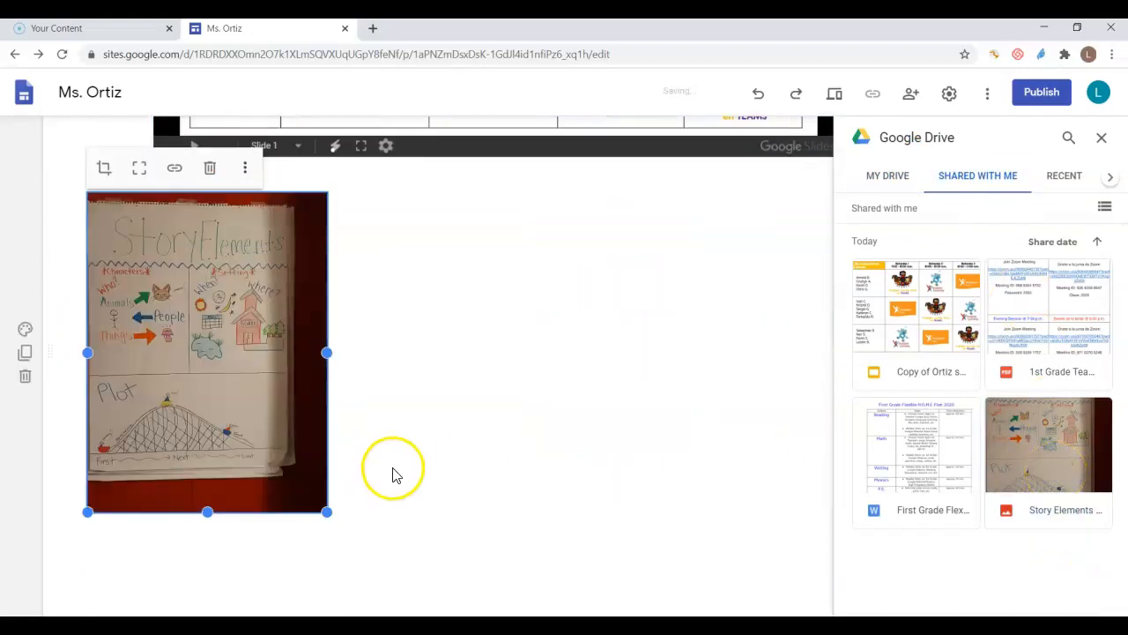
pyautogui.moveTo(326, 511); pyautogui.dragTo(408, 541)
pyautogui.click(138, 169)
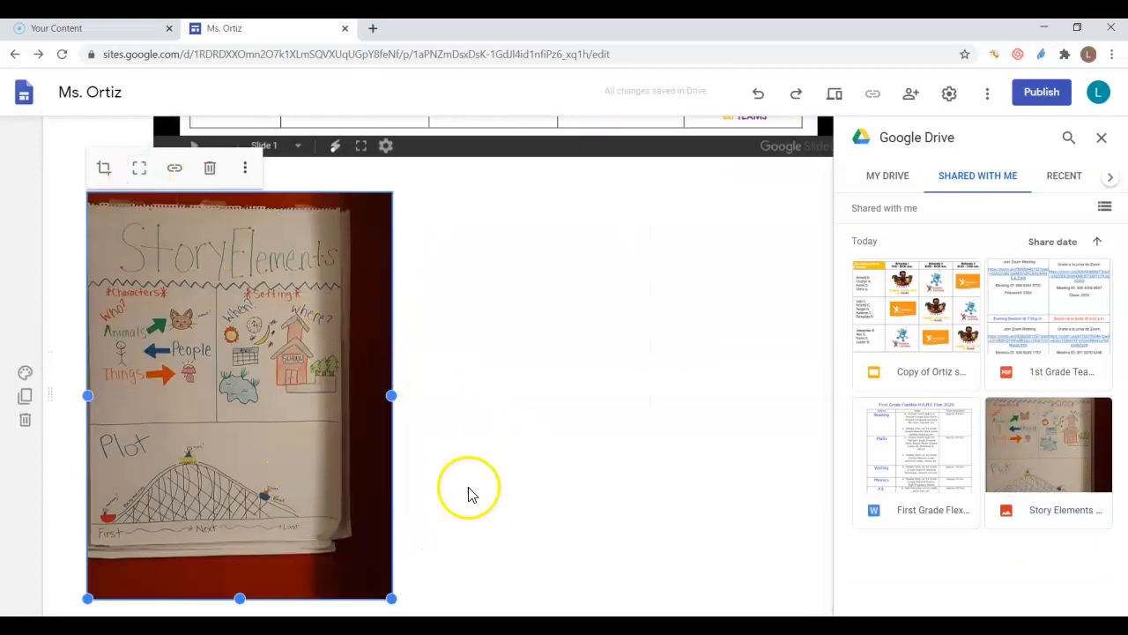
# Crop the Story Elements photo closer to the chart by zooming it slightly, and move it to the middle of its section
pyautogui.click(468, 548)
pyautogui.click(106, 170)
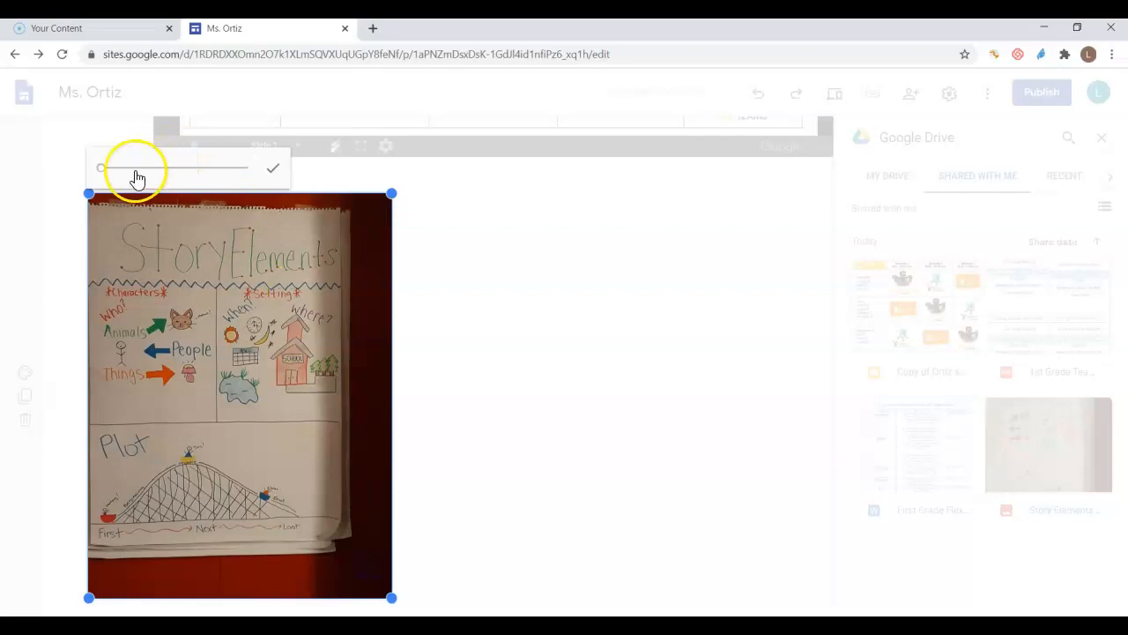
pyautogui.click(107, 170)
pyautogui.moveTo(259, 352)
pyautogui.mouseDown()
pyautogui.moveTo(285, 361)
pyautogui.moveTo(265, 353)
pyautogui.mouseUp()
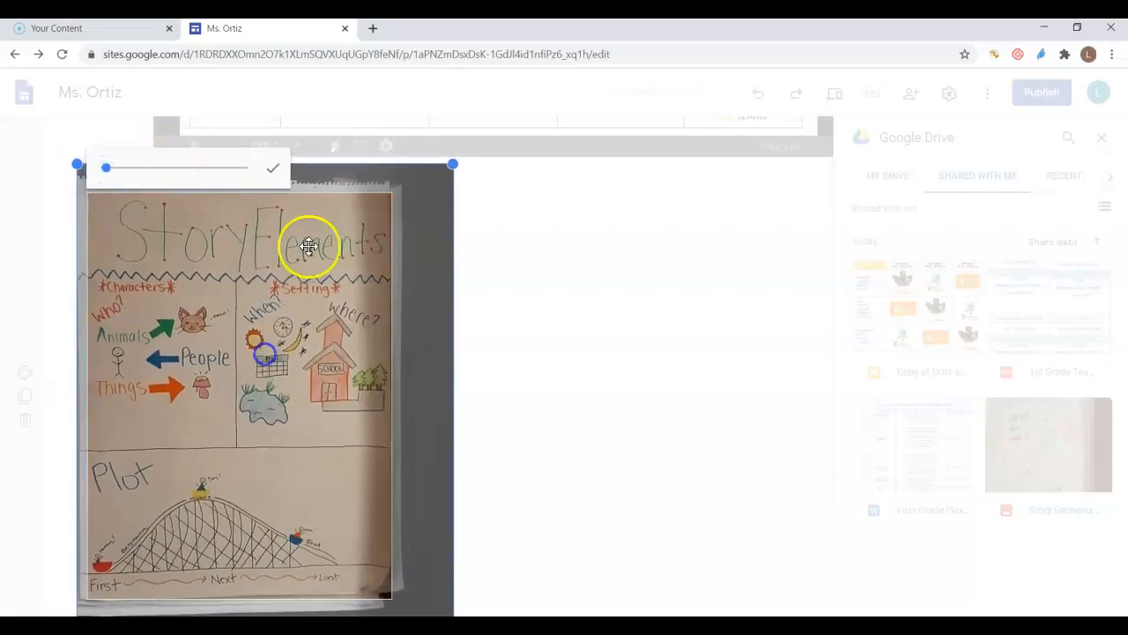
pyautogui.click(276, 175)
pyautogui.click(675, 456)
pyautogui.moveTo(277, 352); pyautogui.dragTo(428, 322)
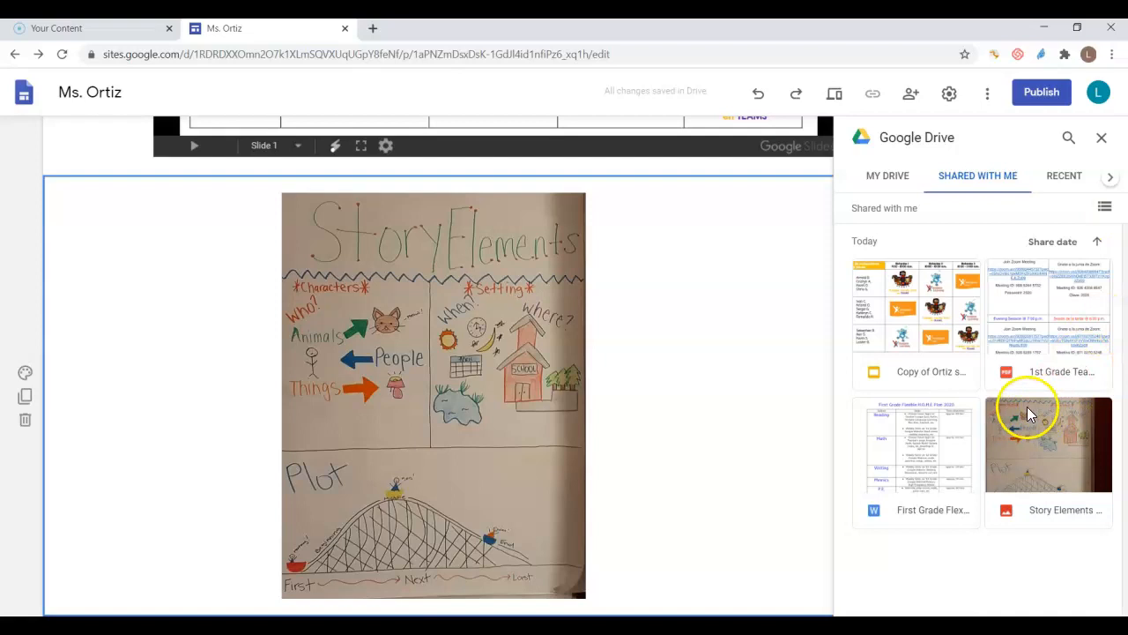
# Open the site's Home page for editing
pyautogui.scroll(6, 632, 386)
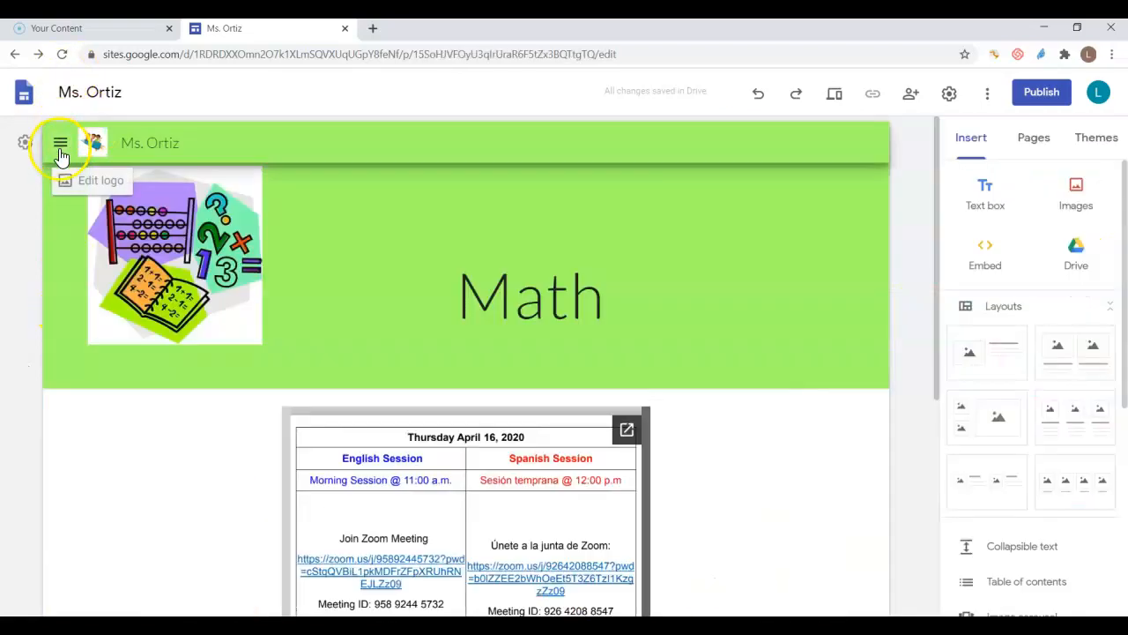
pyautogui.click(60, 152)
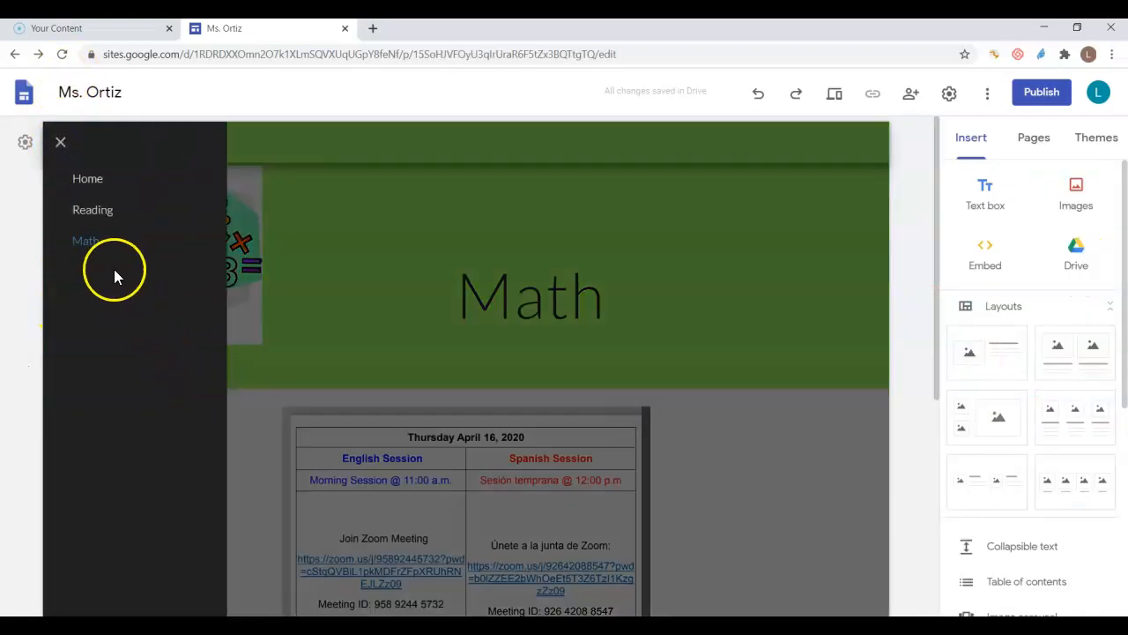
pyautogui.click(87, 181)
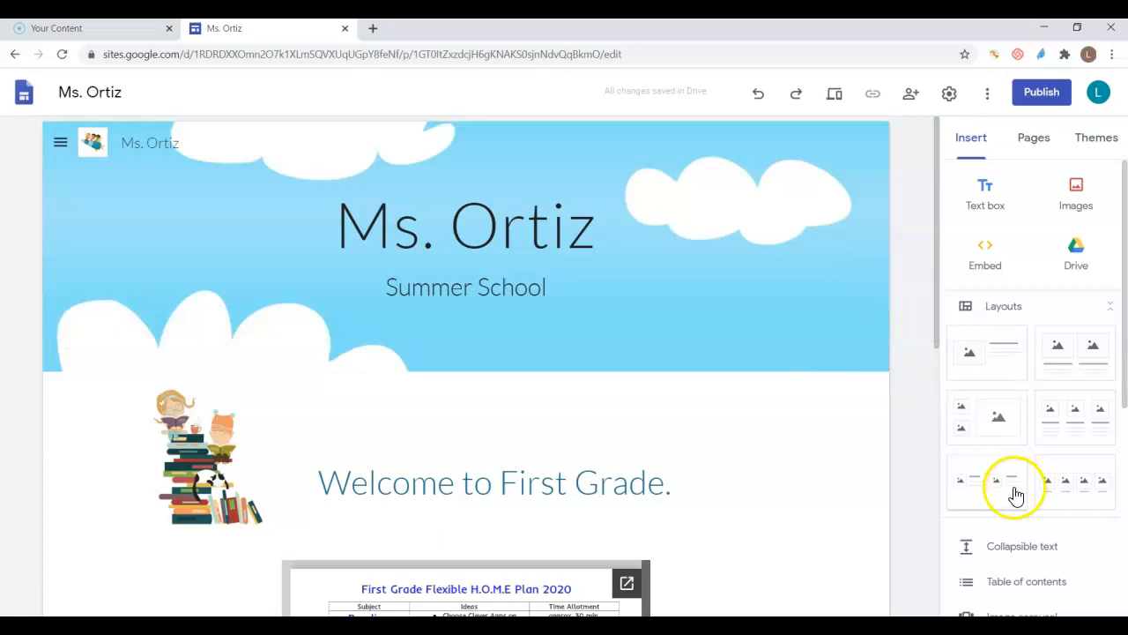
pyautogui.scroll(-2, 914, 466)
pyautogui.scroll(2, 915, 462)
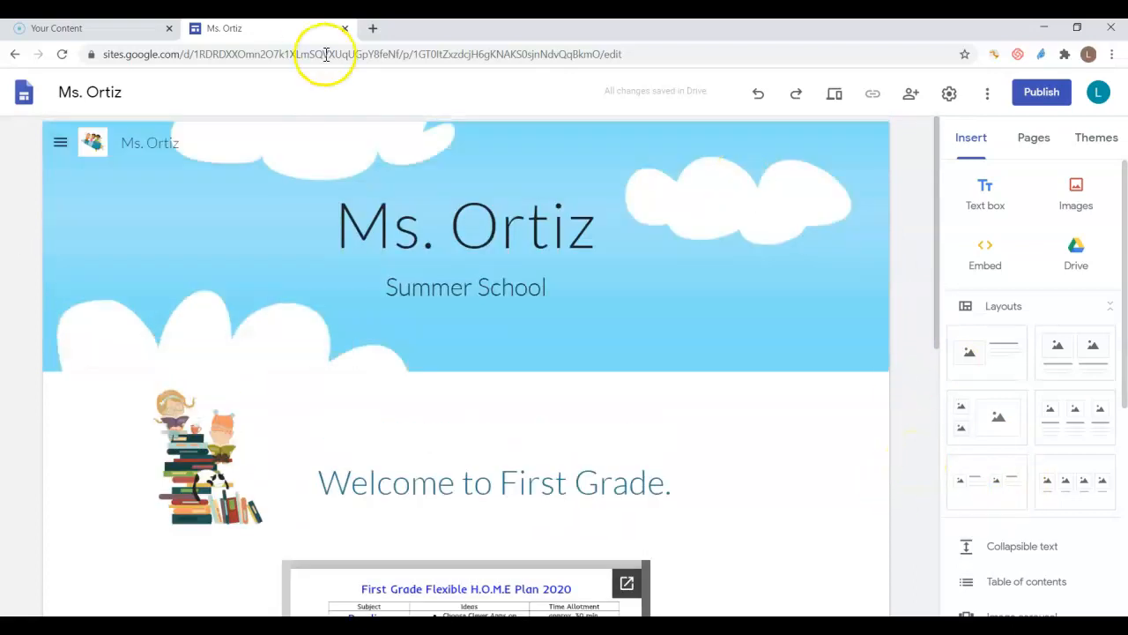
# Open the ClockLink HTML5 049 clock page in a new browser tab and copy the embed code for the 450 x 210 size
pyautogui.click(374, 30)
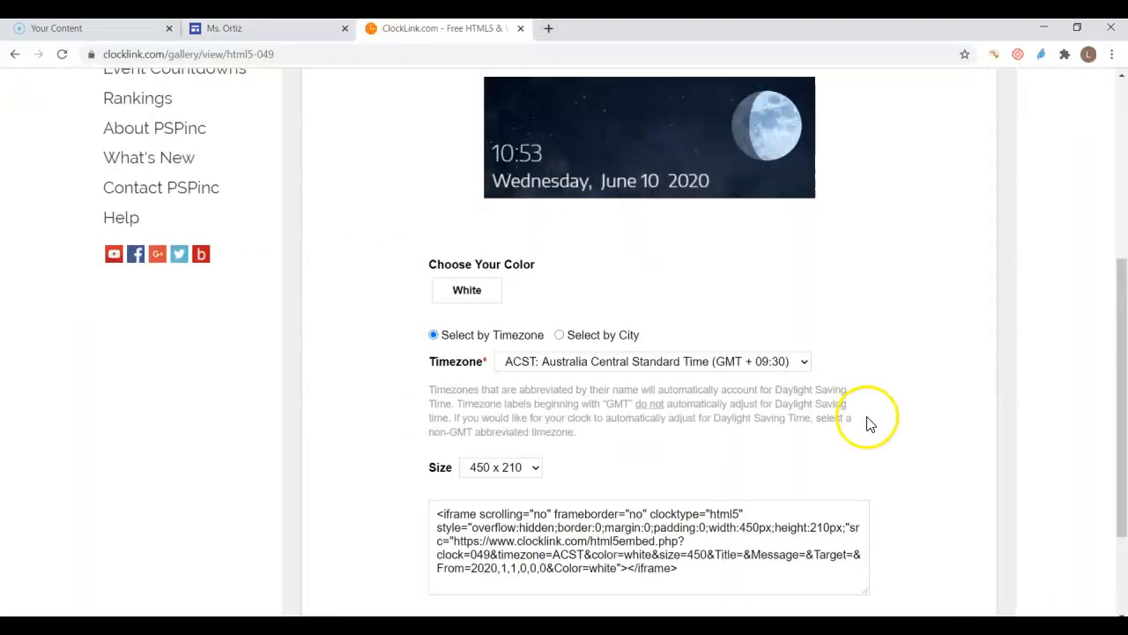
pyautogui.scroll(2, 909, 446)
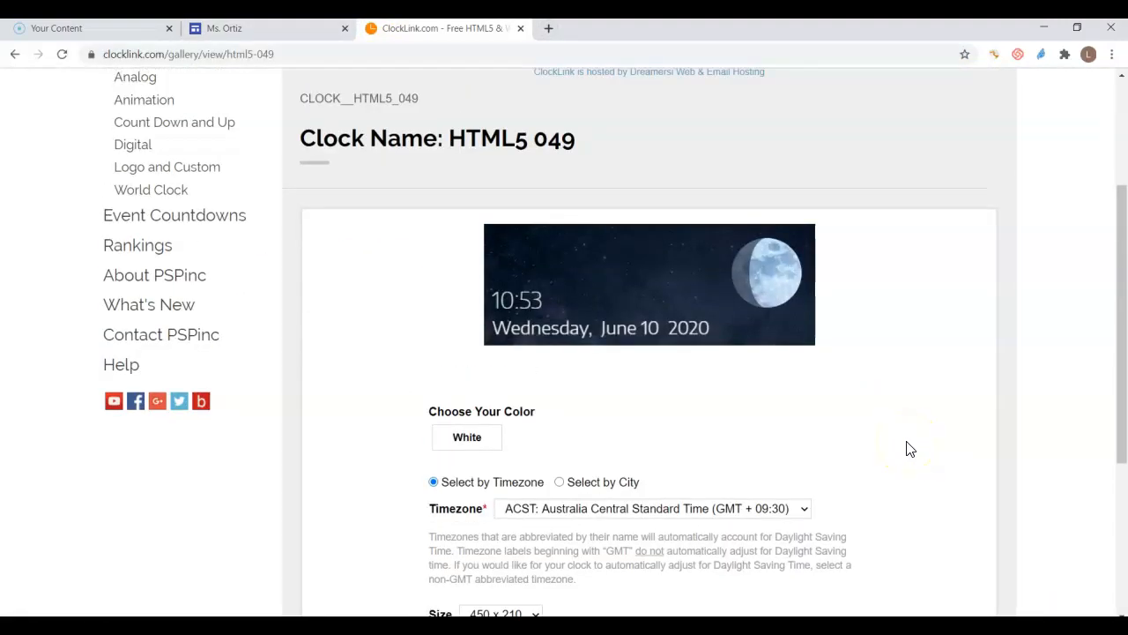
pyautogui.scroll(2, 909, 448)
pyautogui.scroll(-5, 911, 449)
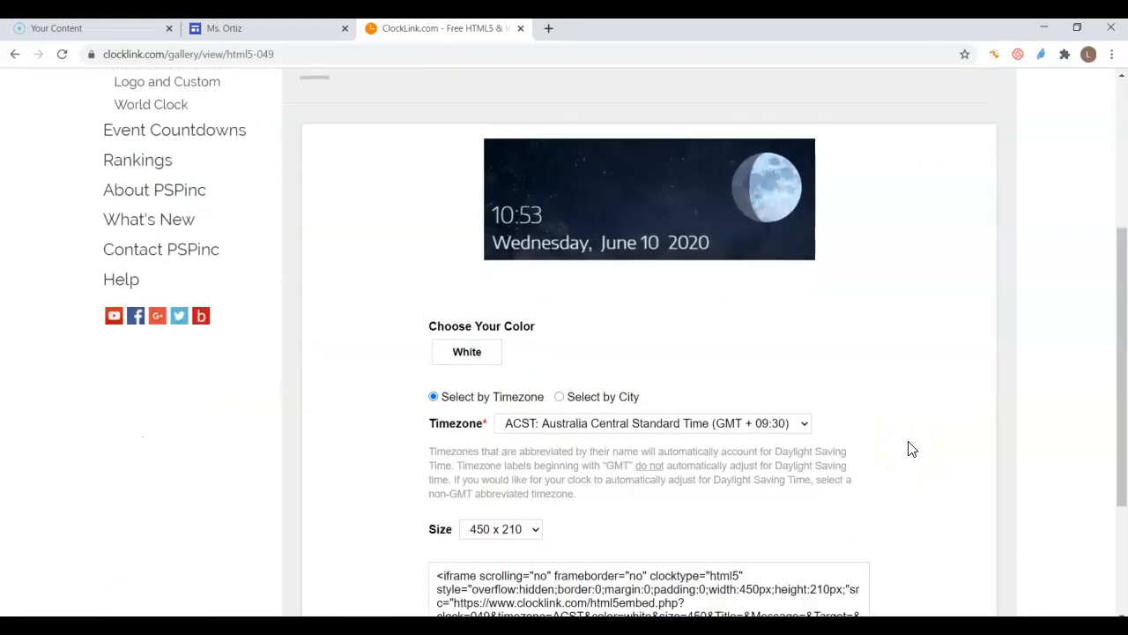
pyautogui.moveTo(703, 421); pyautogui.dragTo(454, 368)
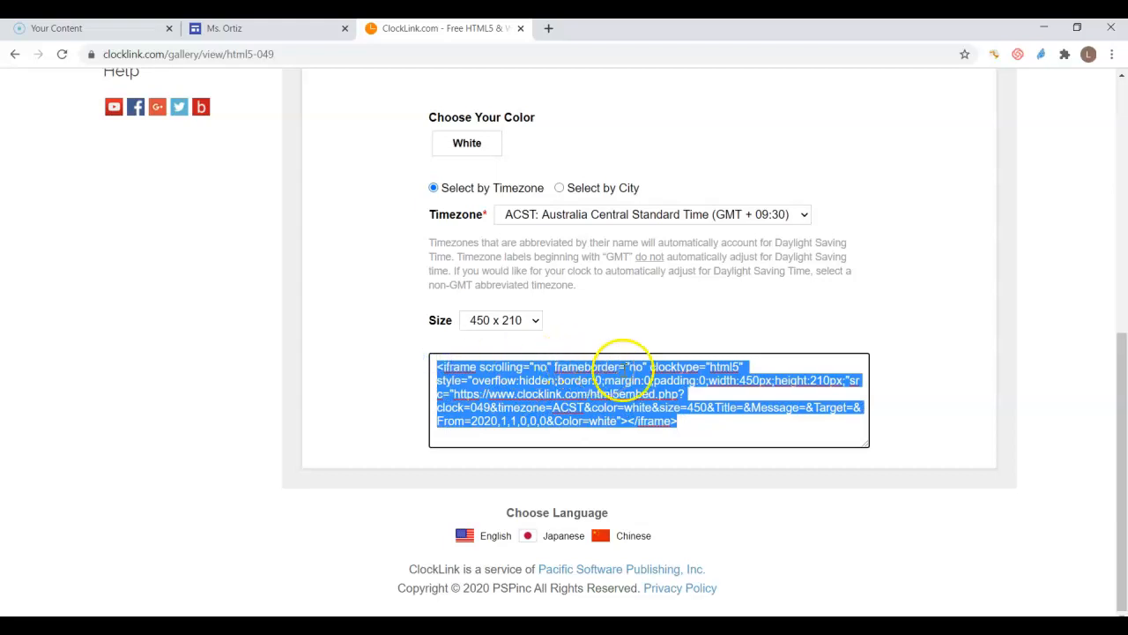
# Return to the site editor and embed the clock on the Home page below the Welcome to First Grade text, using the copied code
pyautogui.click(275, 31)
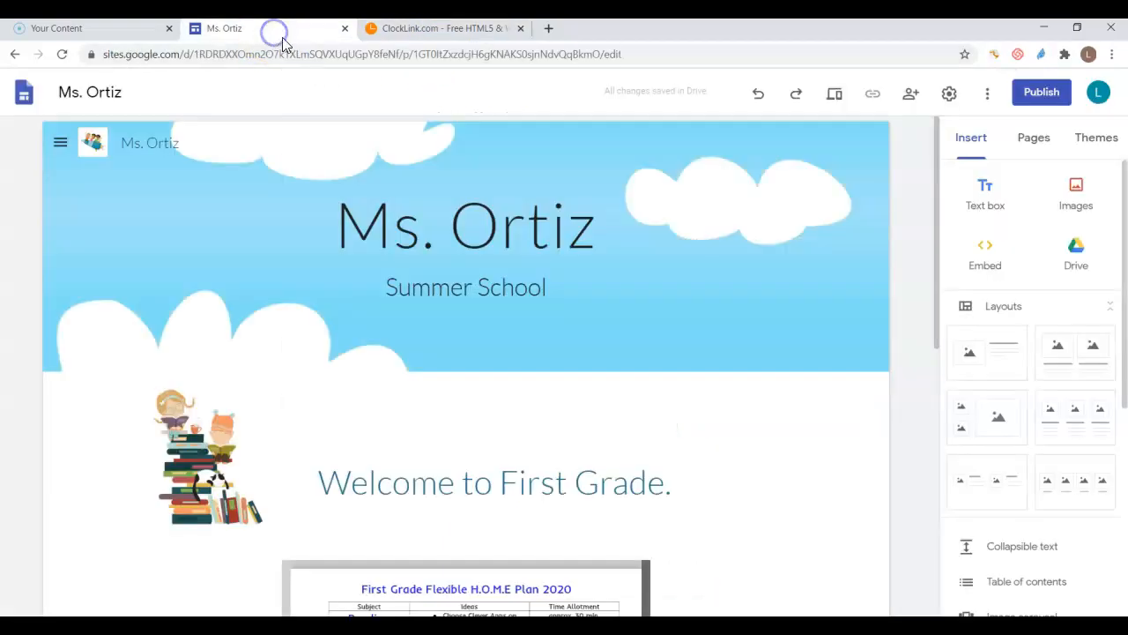
pyautogui.click(986, 267)
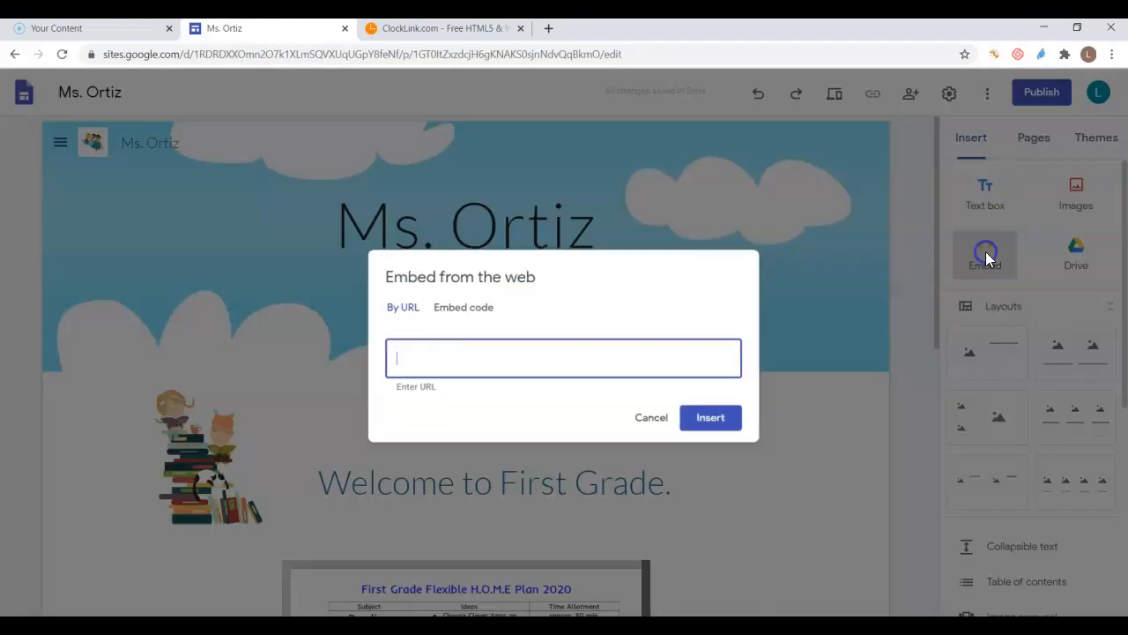
pyautogui.click(459, 303)
pyautogui.hotkey('ctrl', 'v')
pyautogui.click(726, 442)
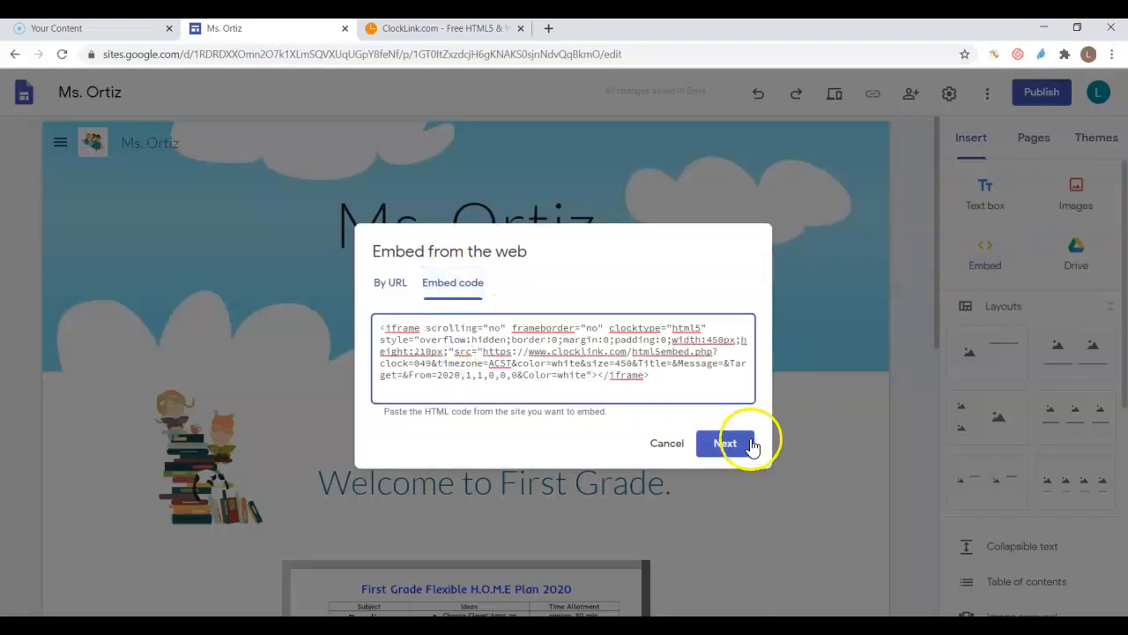
pyautogui.click(727, 517)
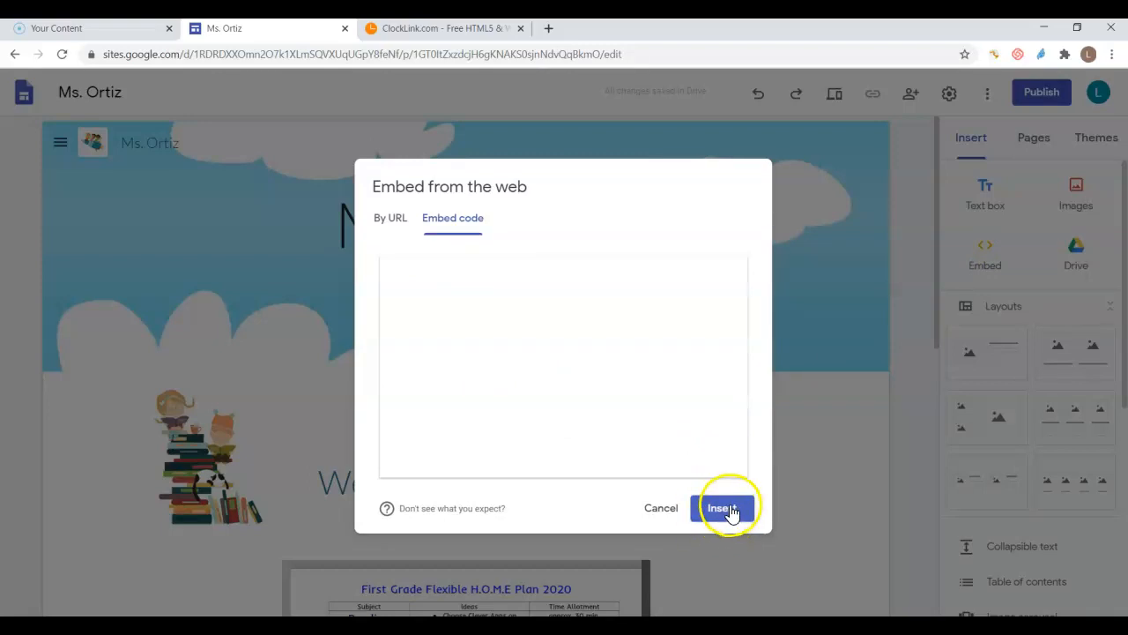
pyautogui.click(732, 509)
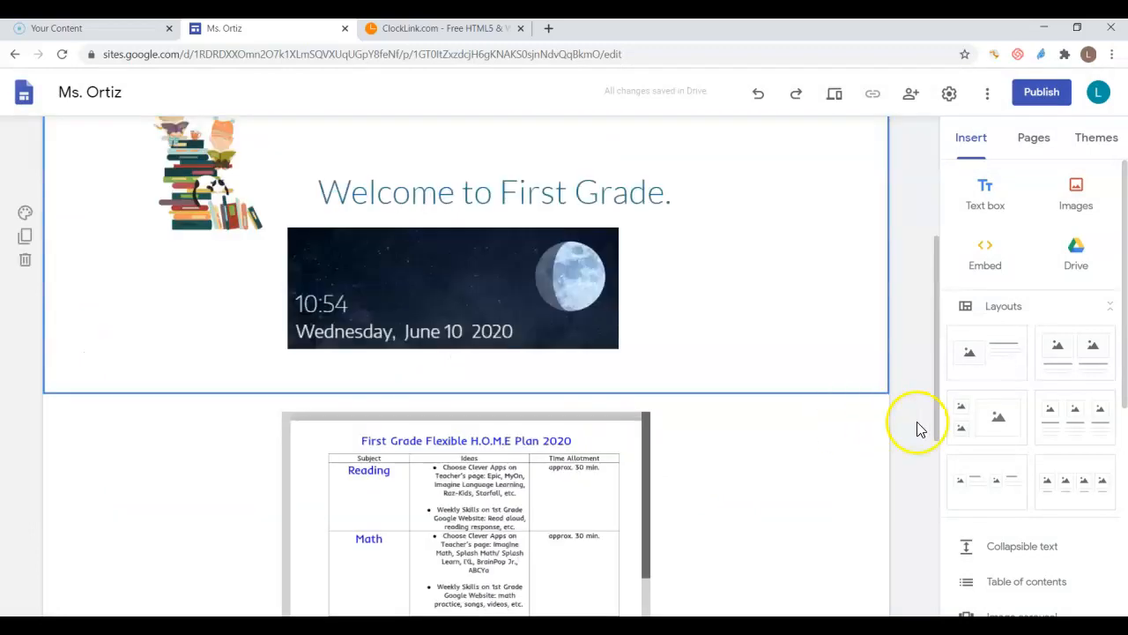
# Switch from the Home page to the Reading page for editing
pyautogui.scroll(-3, 913, 429)
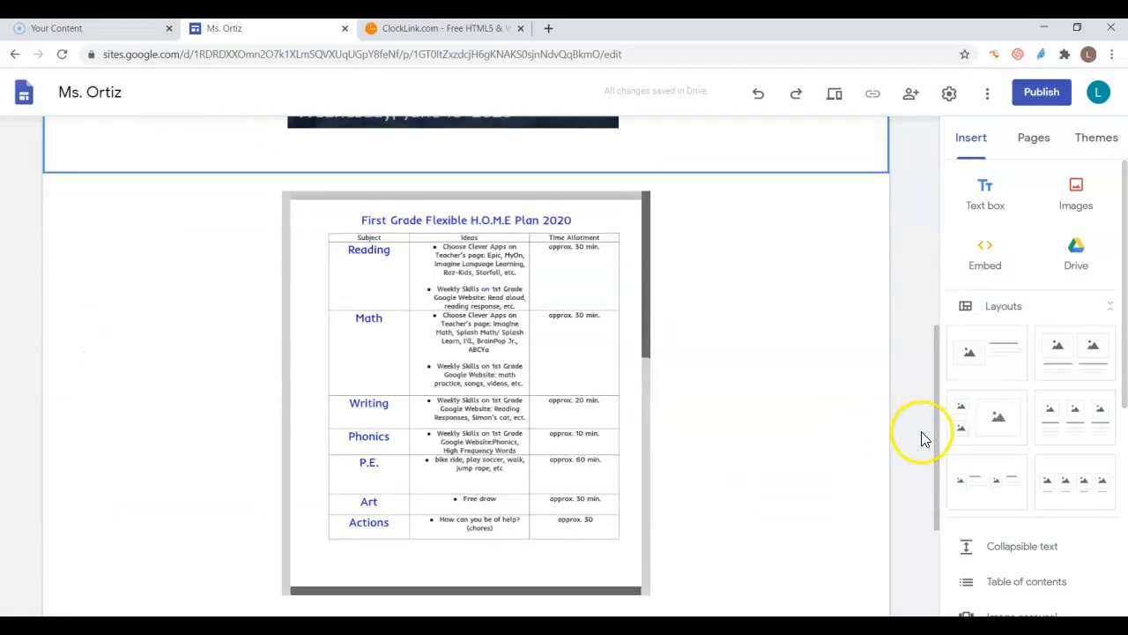
pyautogui.scroll(-2, 911, 424)
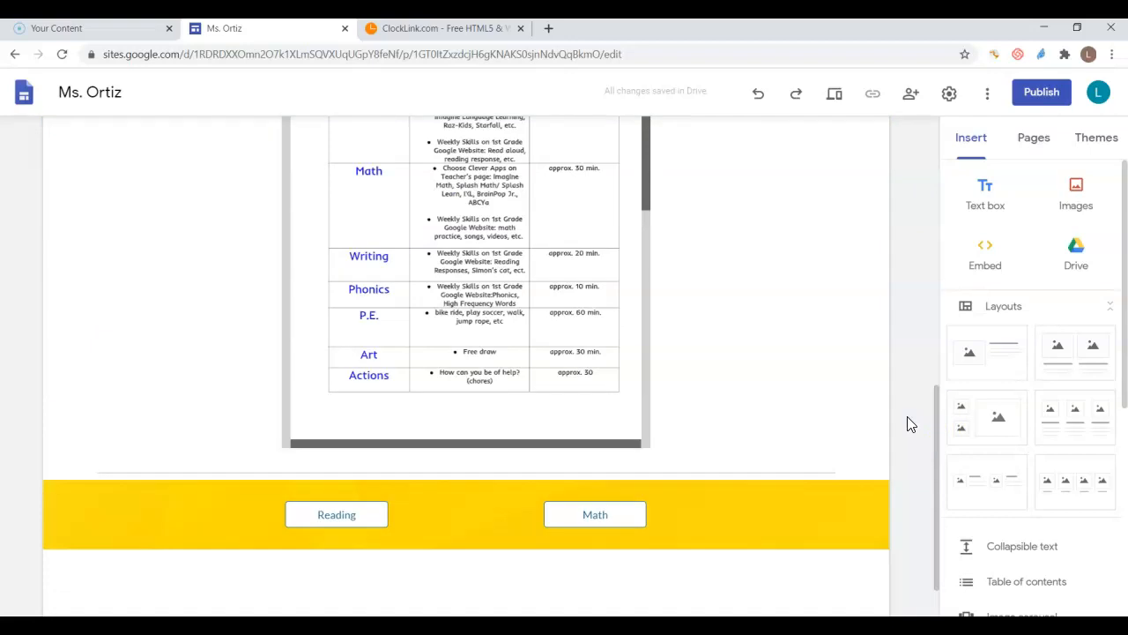
pyautogui.scroll(10, 911, 424)
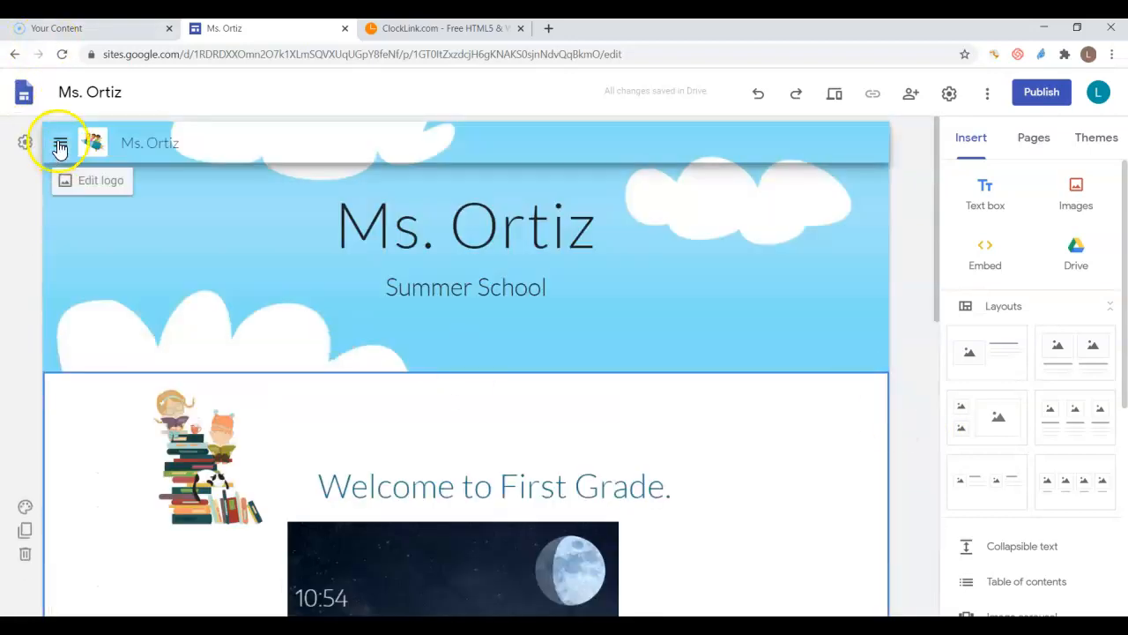
pyautogui.click(60, 144)
pyautogui.click(85, 215)
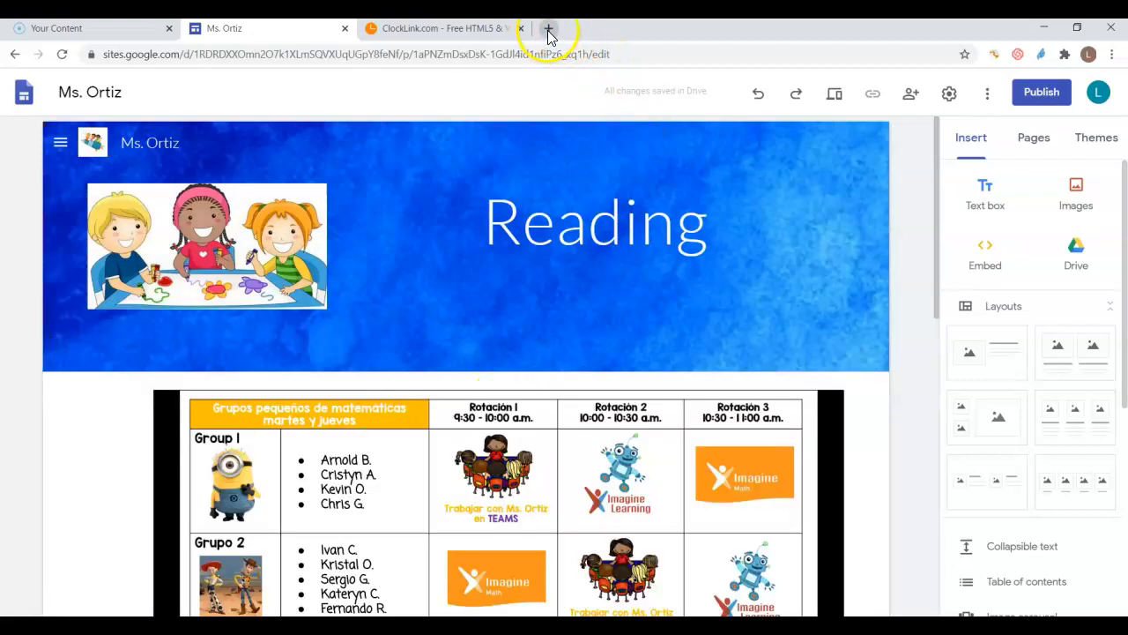
pyautogui.click(548, 30)
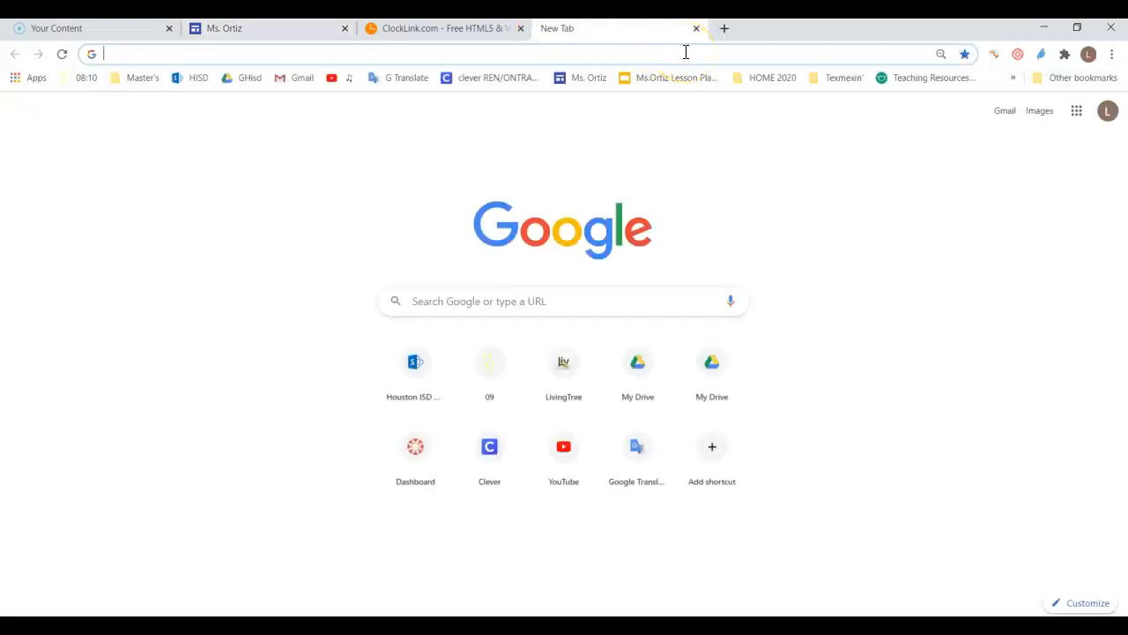
pyautogui.write('www.')
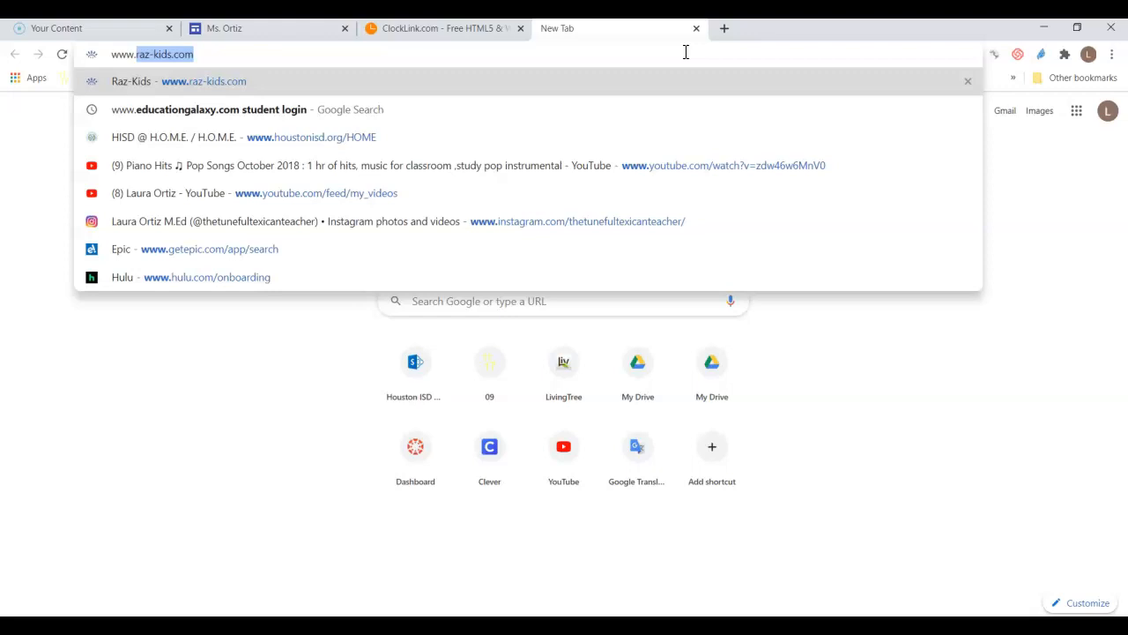
pyautogui.press('Return')
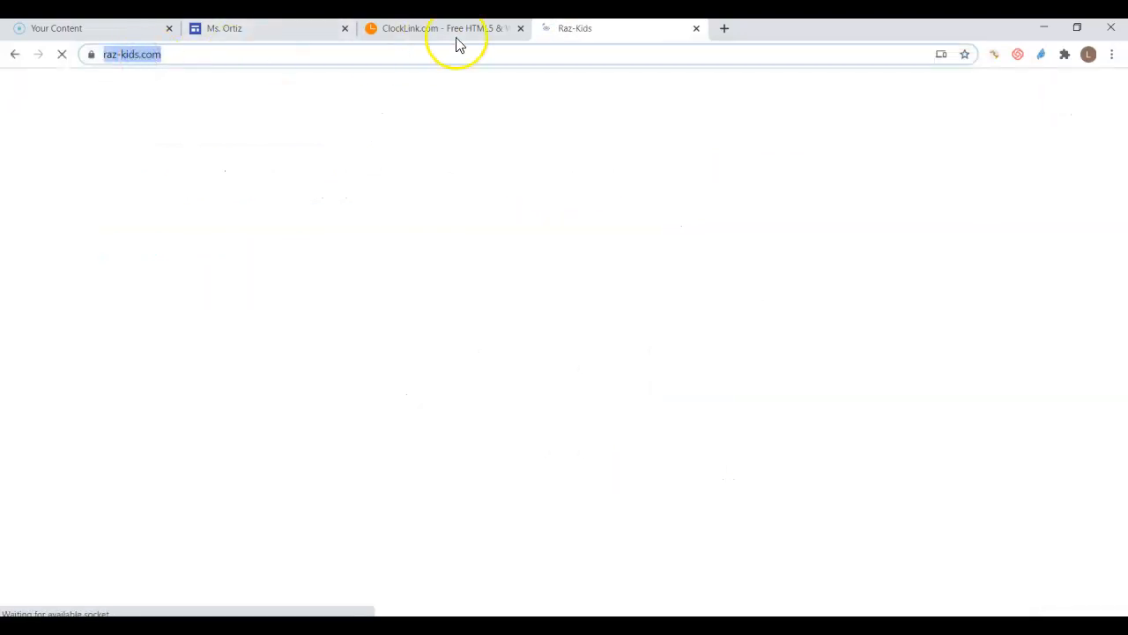
pyautogui.click(520, 28)
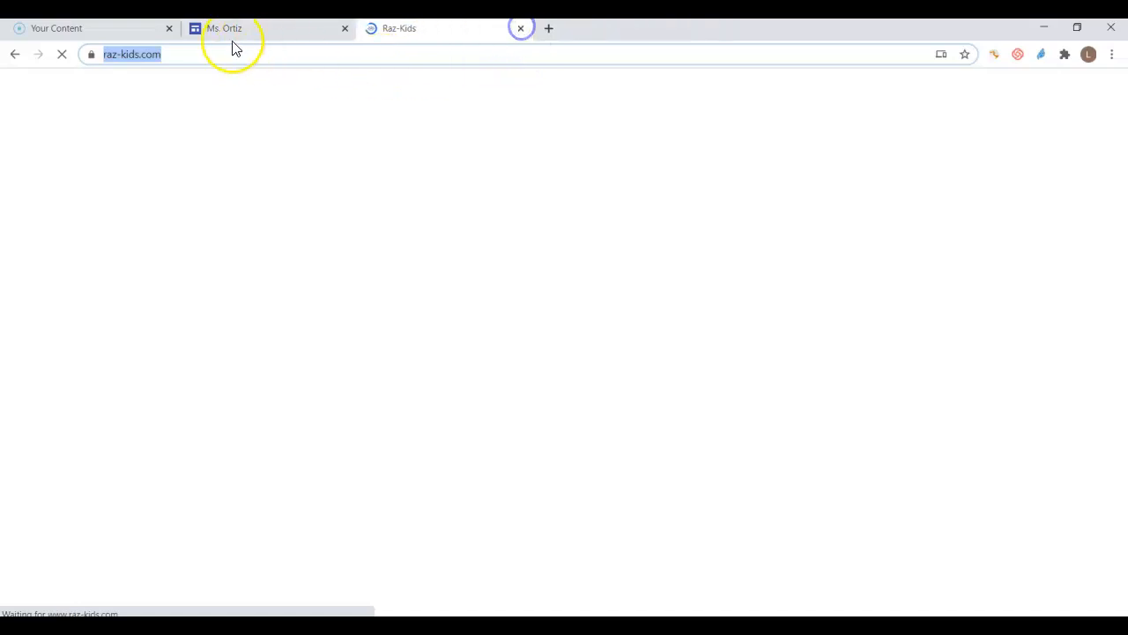
pyautogui.click(237, 28)
pyautogui.scroll(-8, 884, 453)
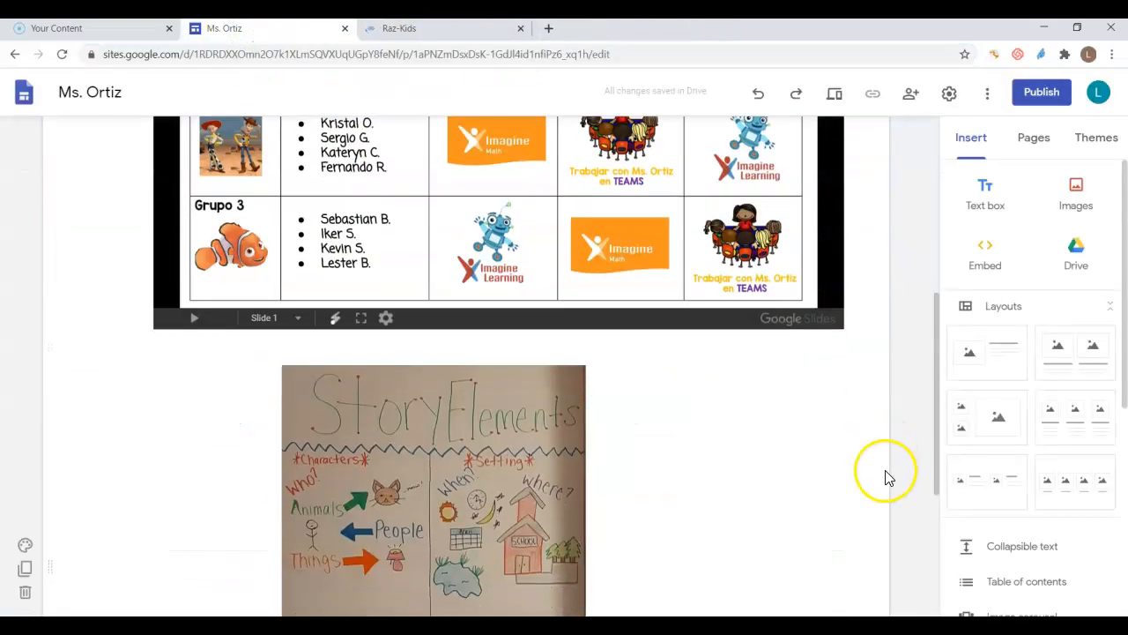
pyautogui.click(994, 202)
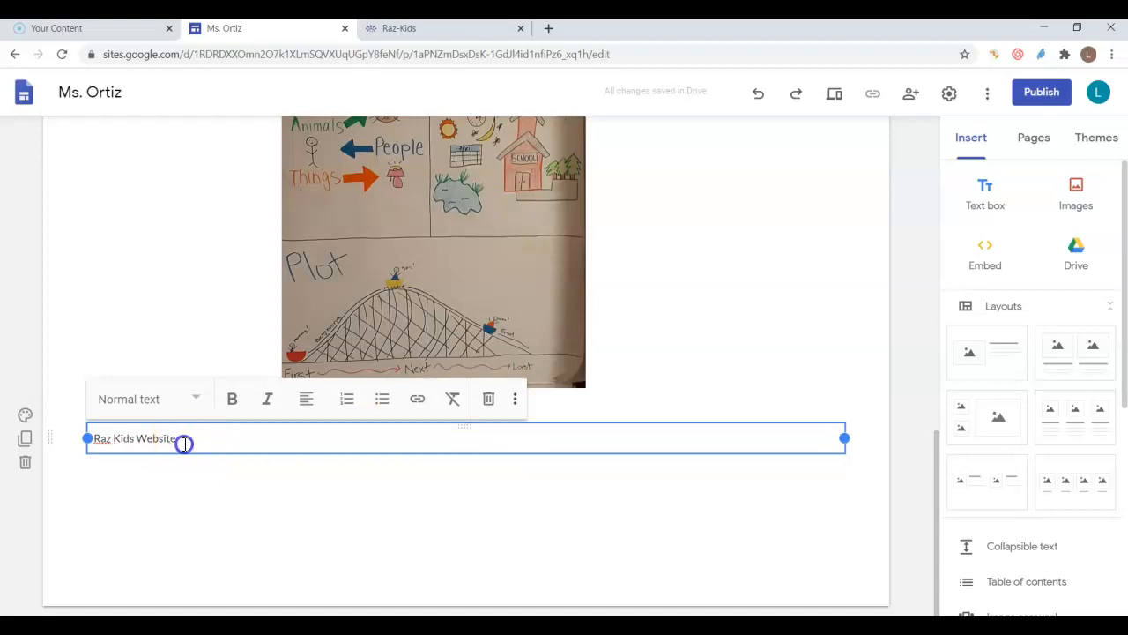
pyautogui.click(418, 401)
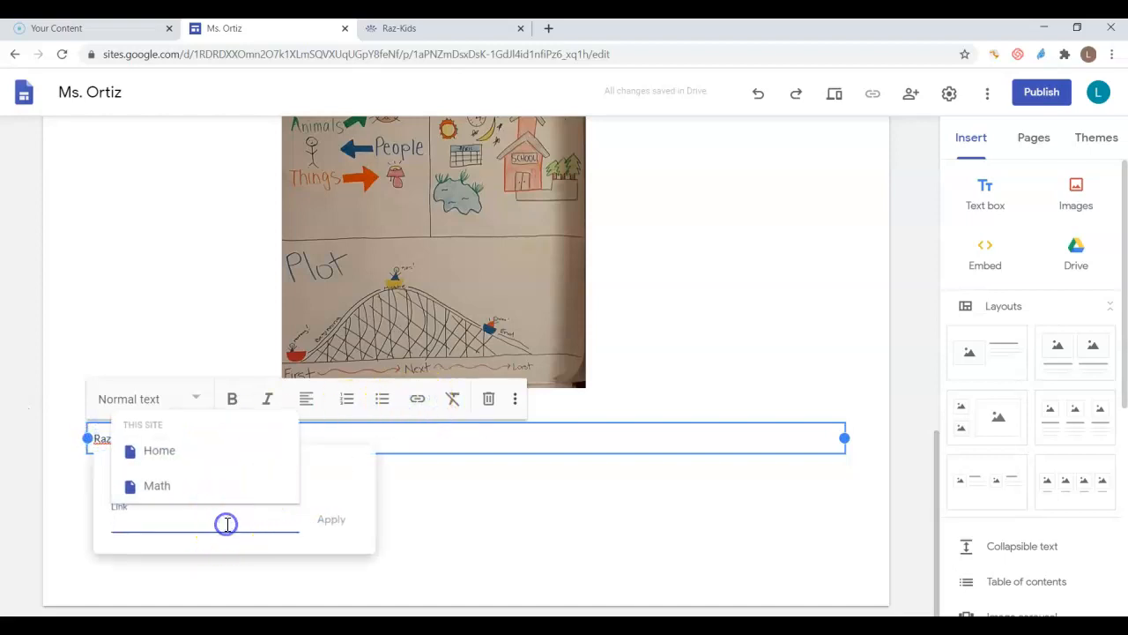
pyautogui.write('https://www.raz-kids.com/')
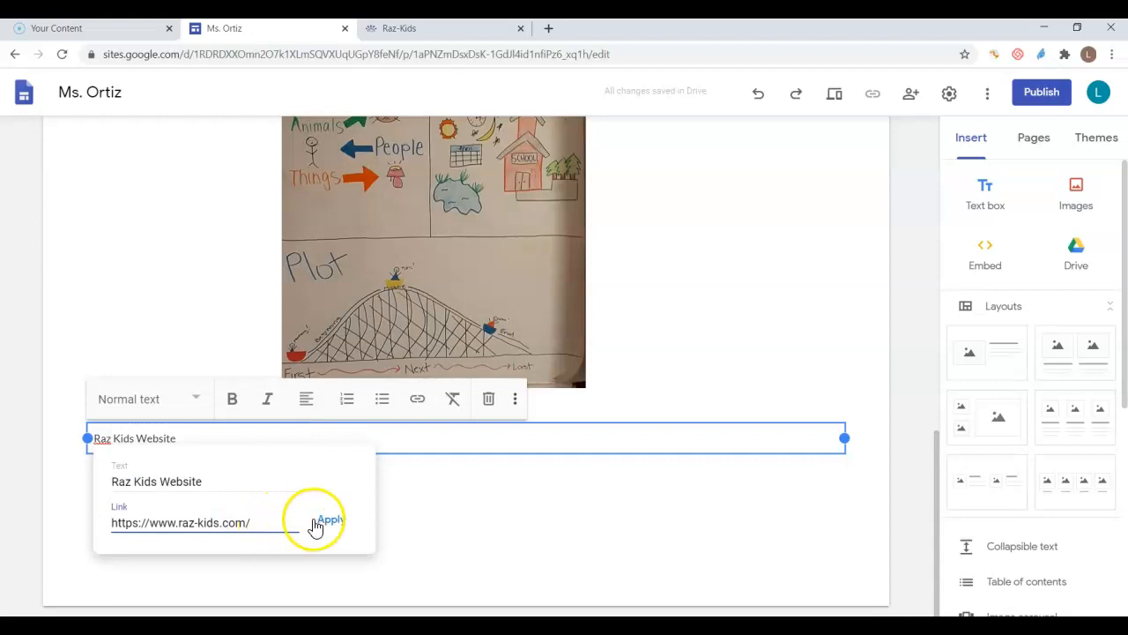
pyautogui.click(327, 521)
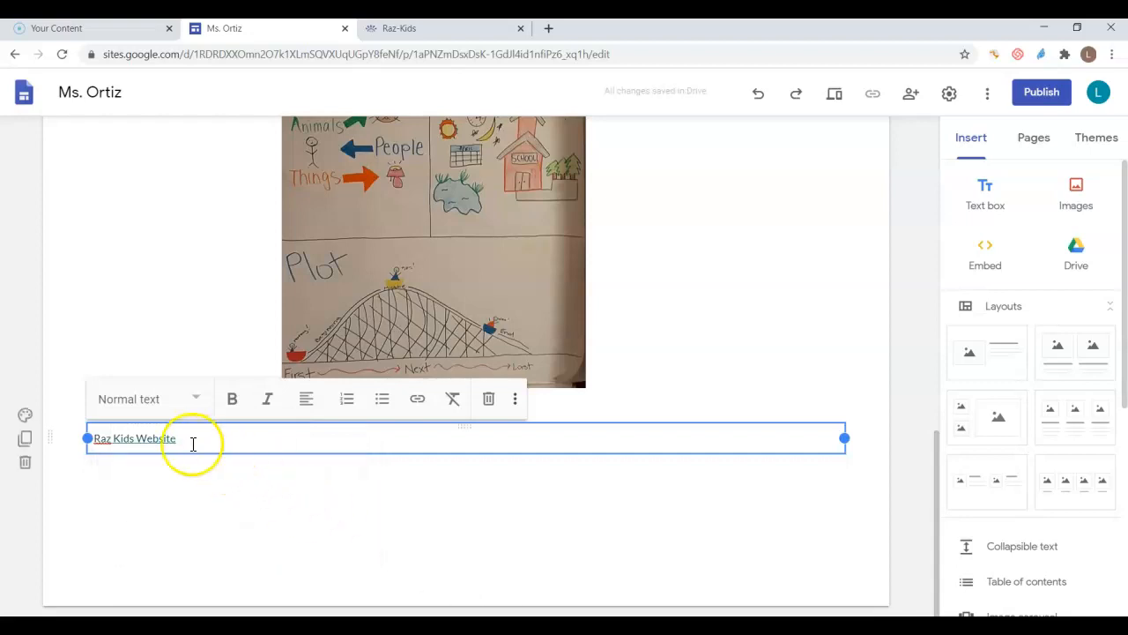
# Narrow the Raz Kids Website text box from both sides and upload razkids.png from the Clip Art folder to go with it
pyautogui.moveTo(85, 438); pyautogui.dragTo(411, 439)
pyautogui.moveTo(845, 437); pyautogui.dragTo(532, 448)
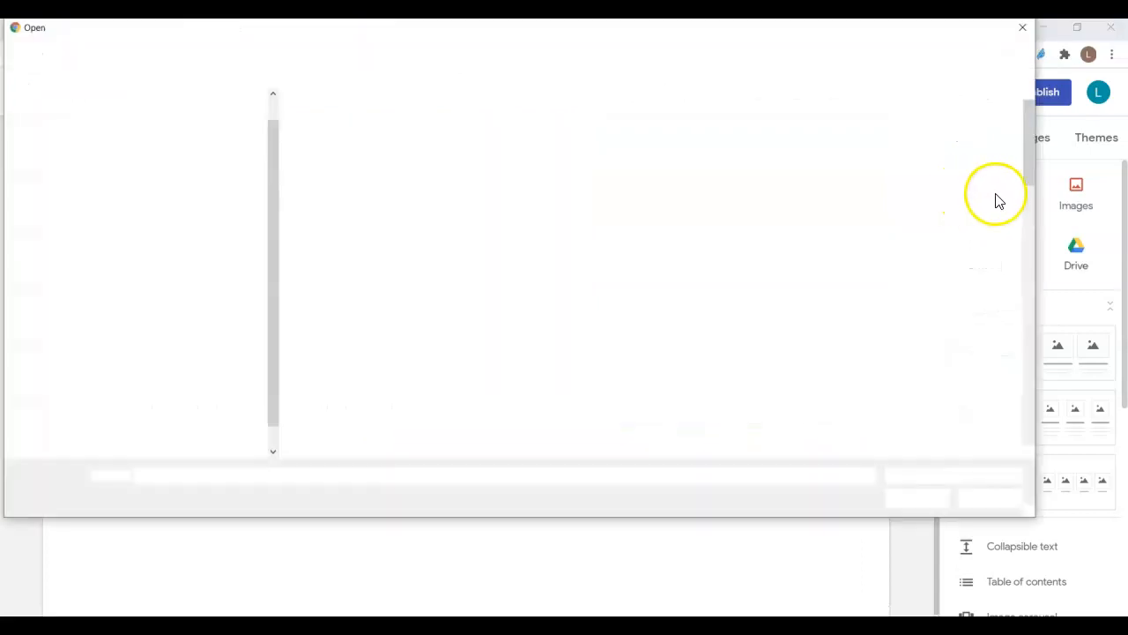
pyautogui.click(413, 146)
pyautogui.scroll(-5, 683, 317)
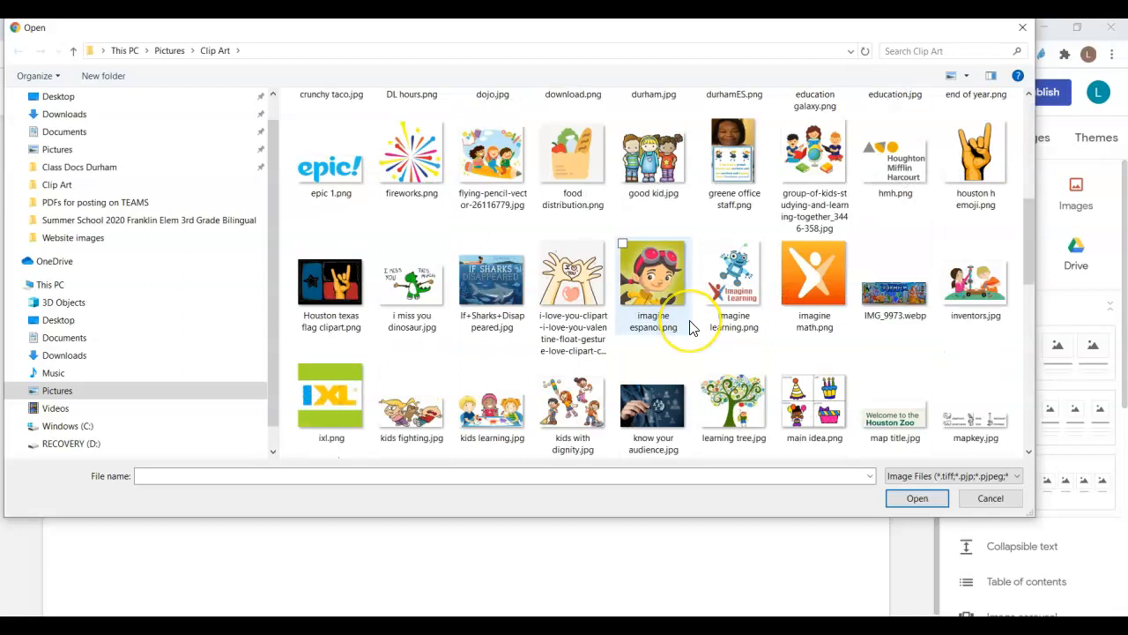
pyautogui.scroll(-5, 692, 328)
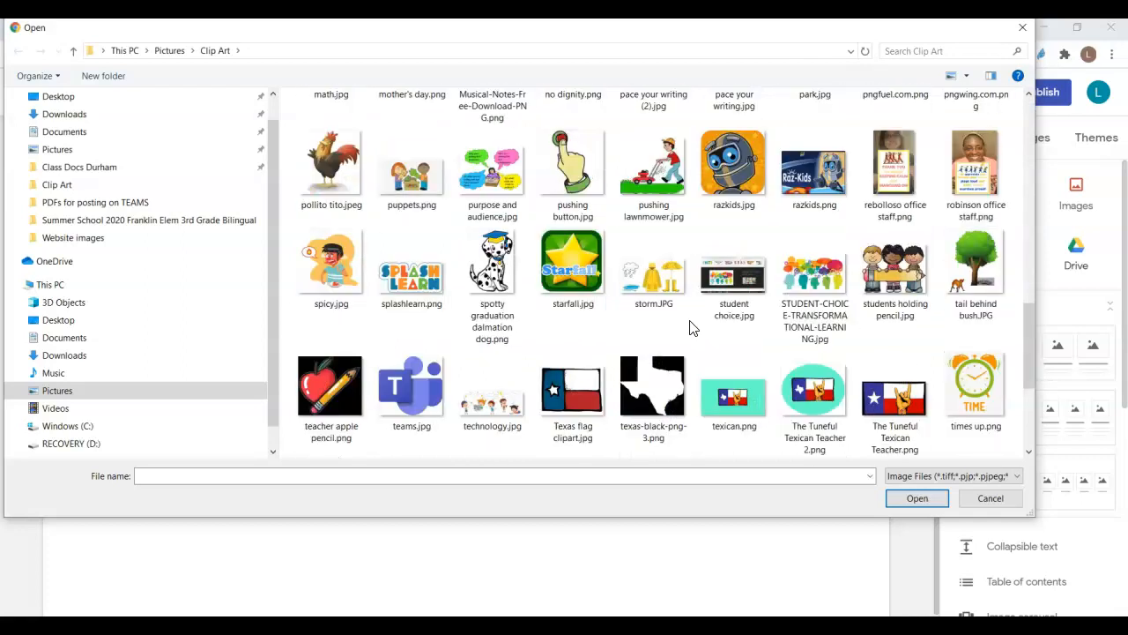
pyautogui.click(803, 187)
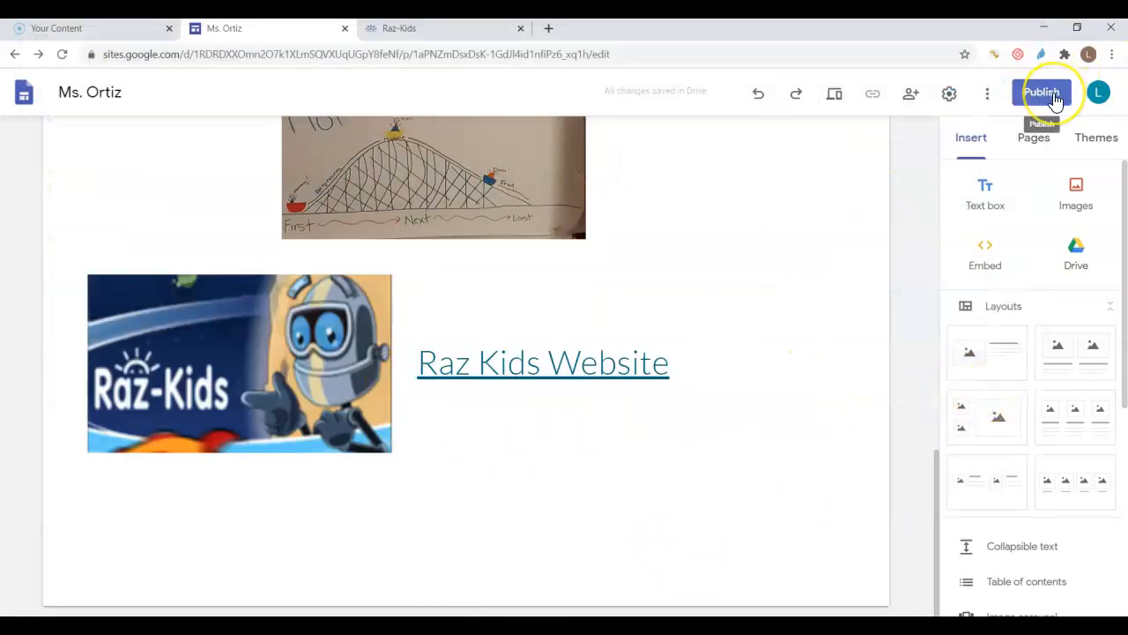
pyautogui.scroll(-2, 1042, 471)
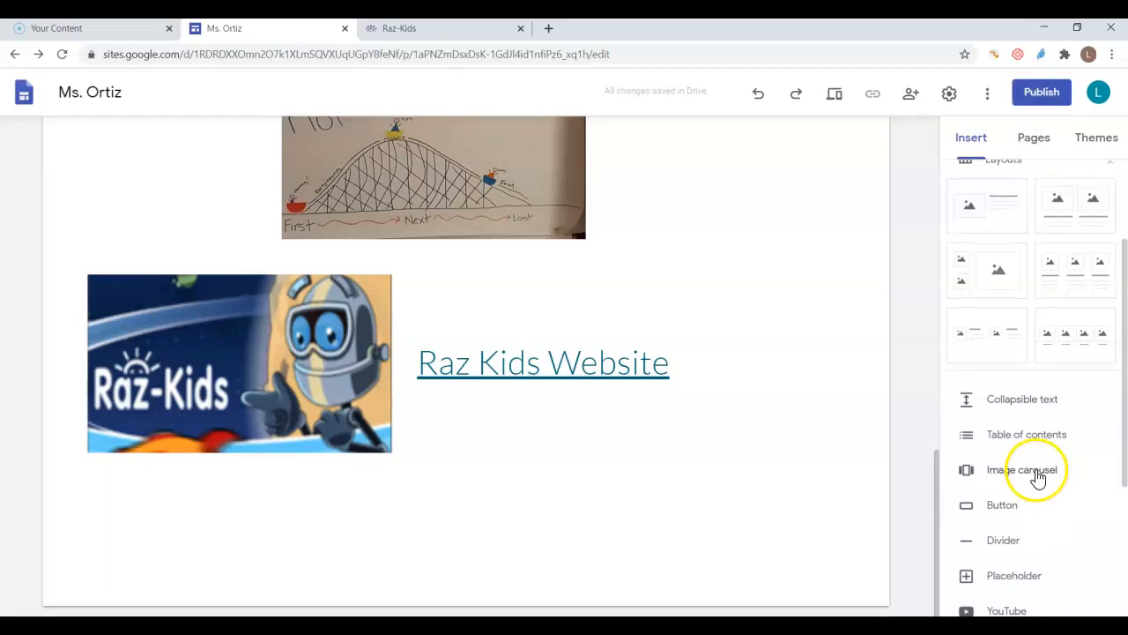
pyautogui.scroll(1, 1060, 471)
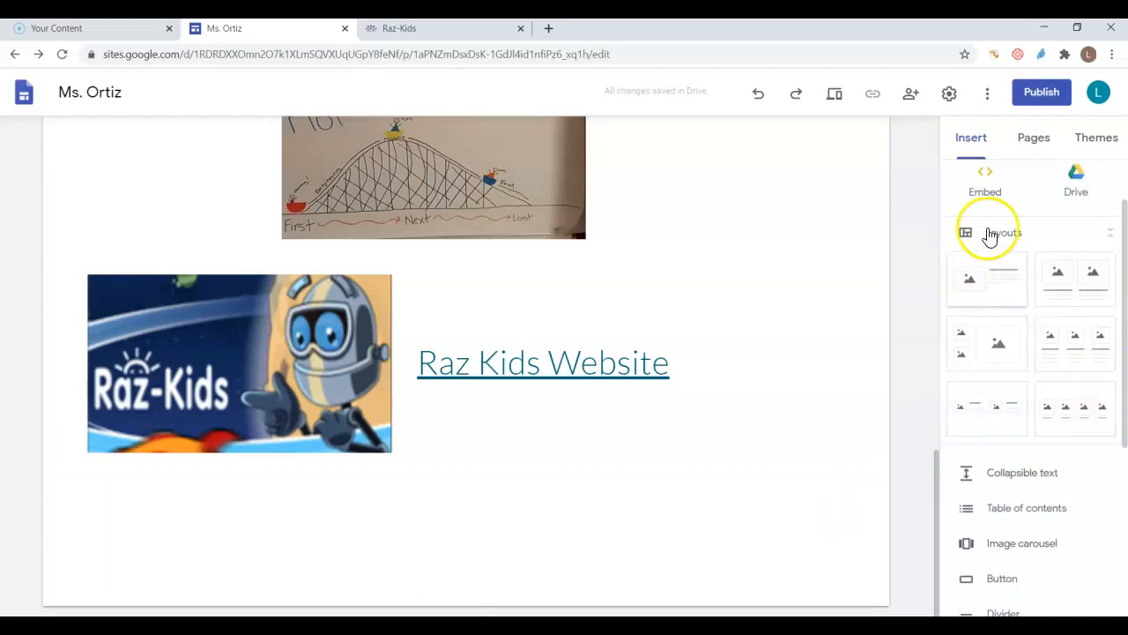
pyautogui.scroll(-2, 1091, 456)
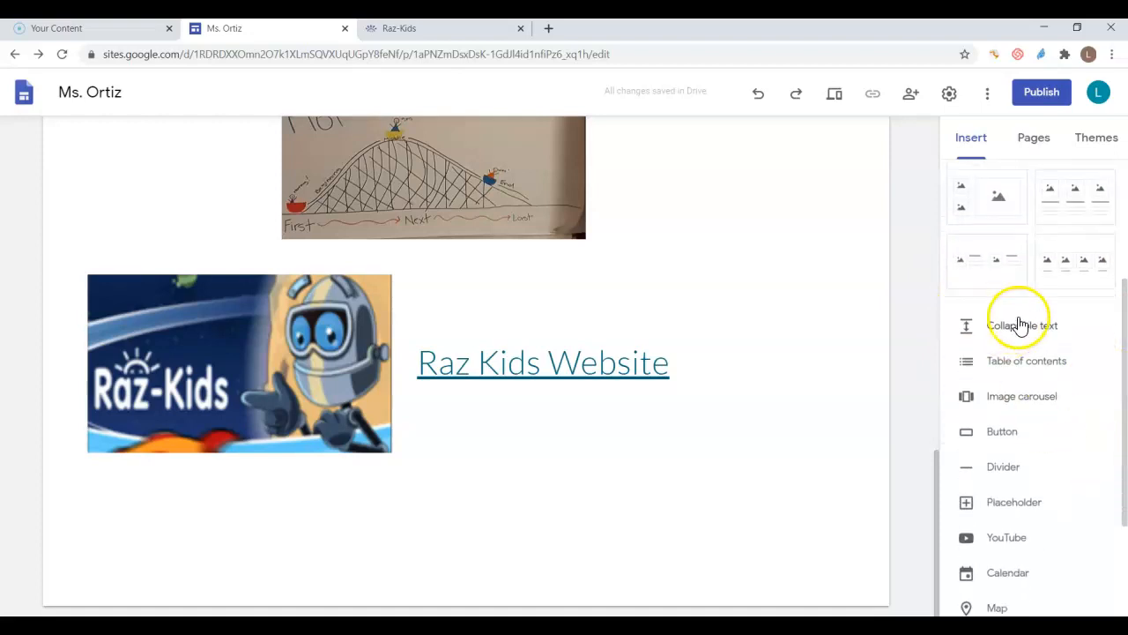
pyautogui.scroll(-1, 1055, 424)
pyautogui.scroll(-2, 1054, 423)
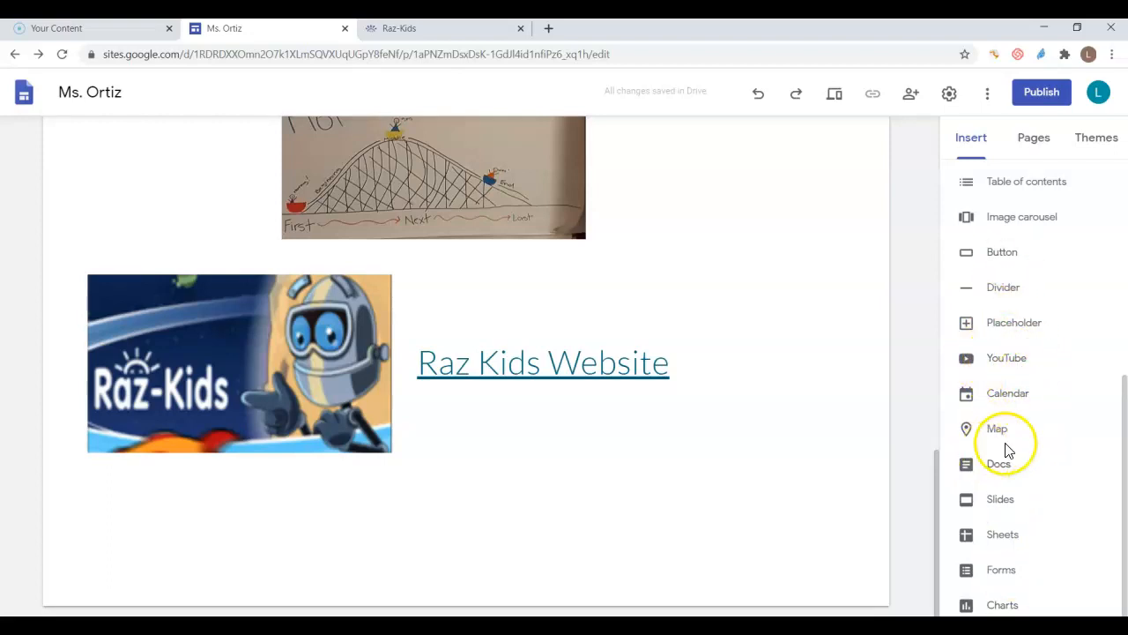
pyautogui.scroll(4, 1014, 445)
pyautogui.scroll(1, 1023, 433)
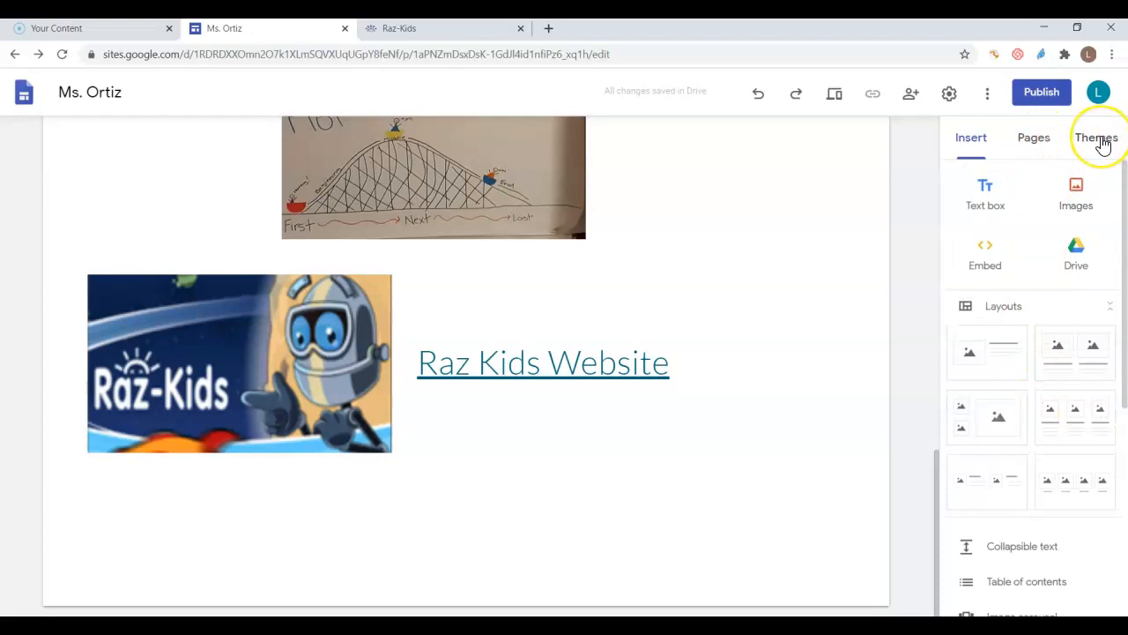
# Apply the Diplomat theme to the whole site
pyautogui.scroll(10, 785, 327)
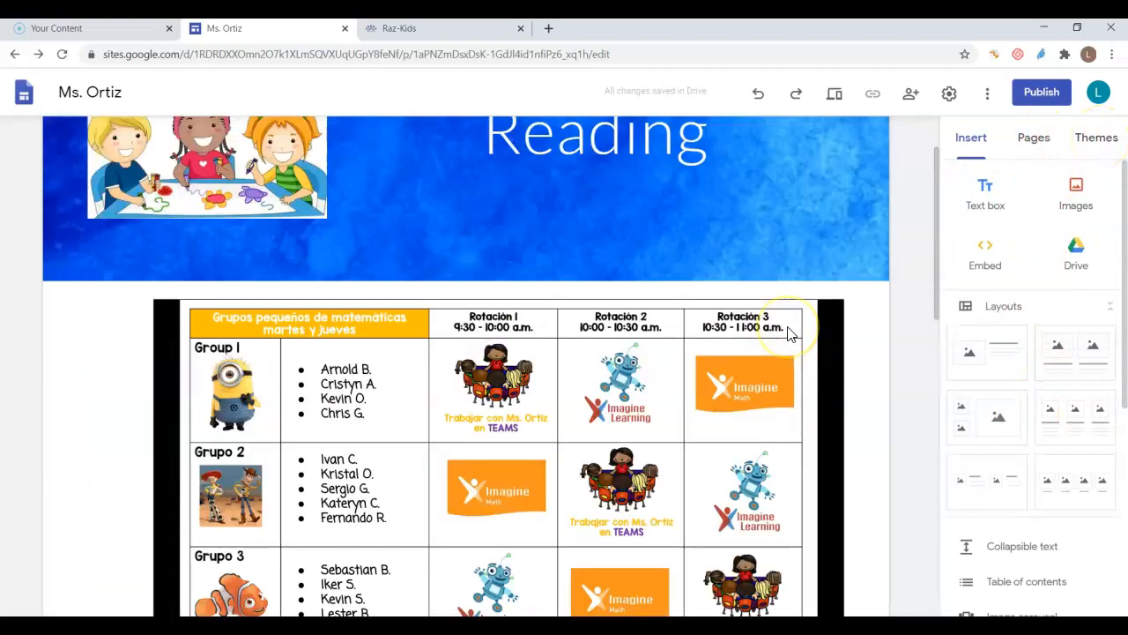
pyautogui.click(1097, 141)
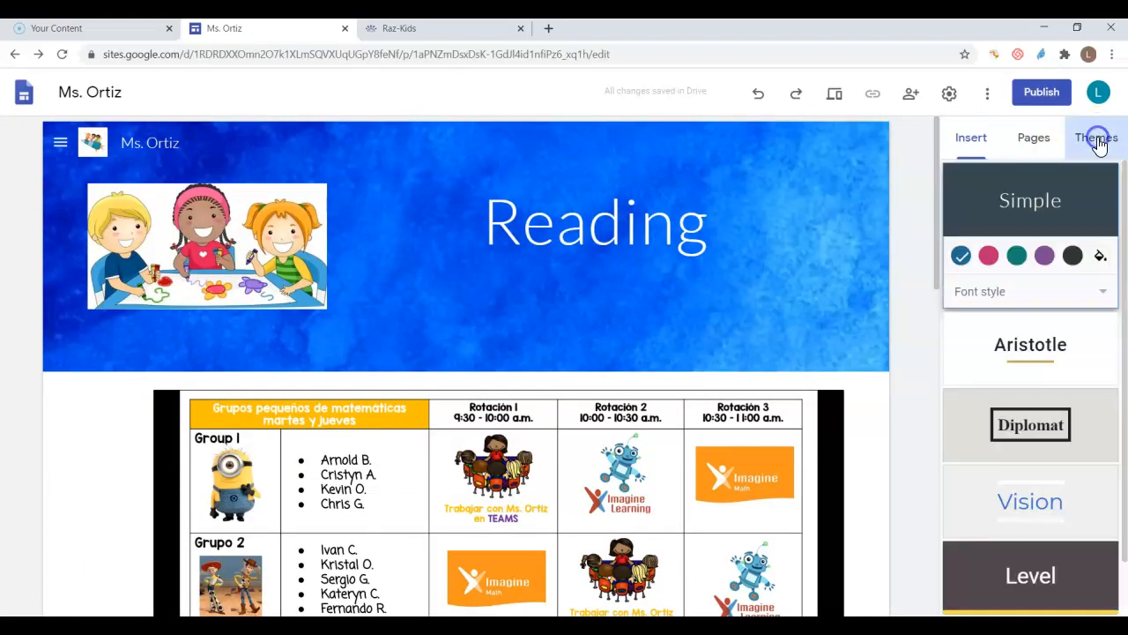
pyautogui.click(1038, 432)
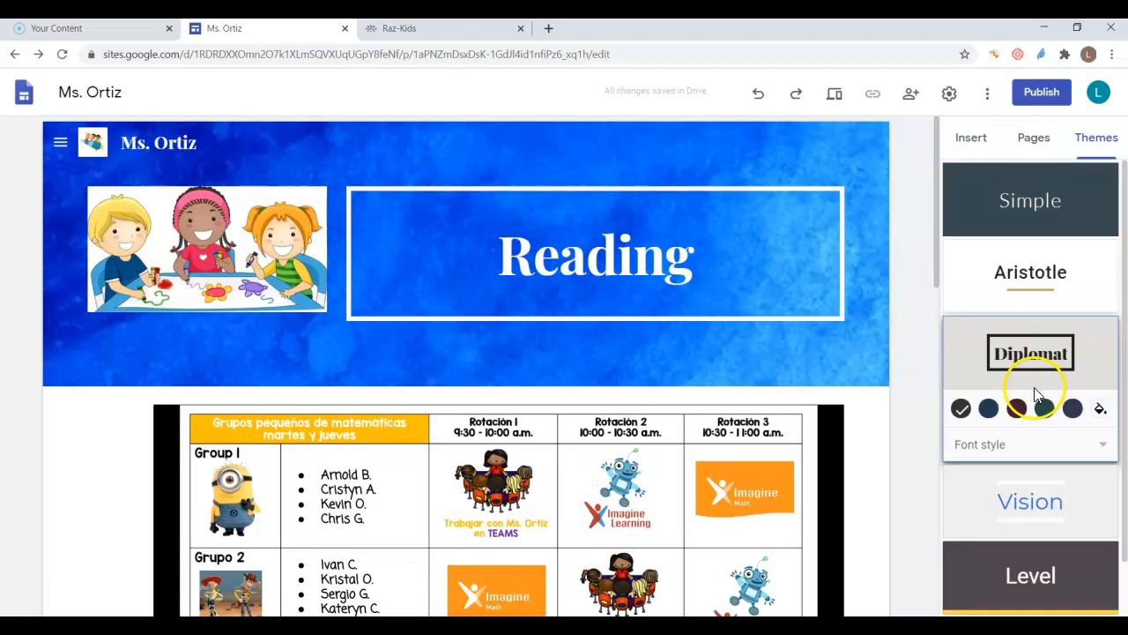
# Publish the site to the web under an address made of the teacher's title and surname followed by summerschool
pyautogui.click(1042, 95)
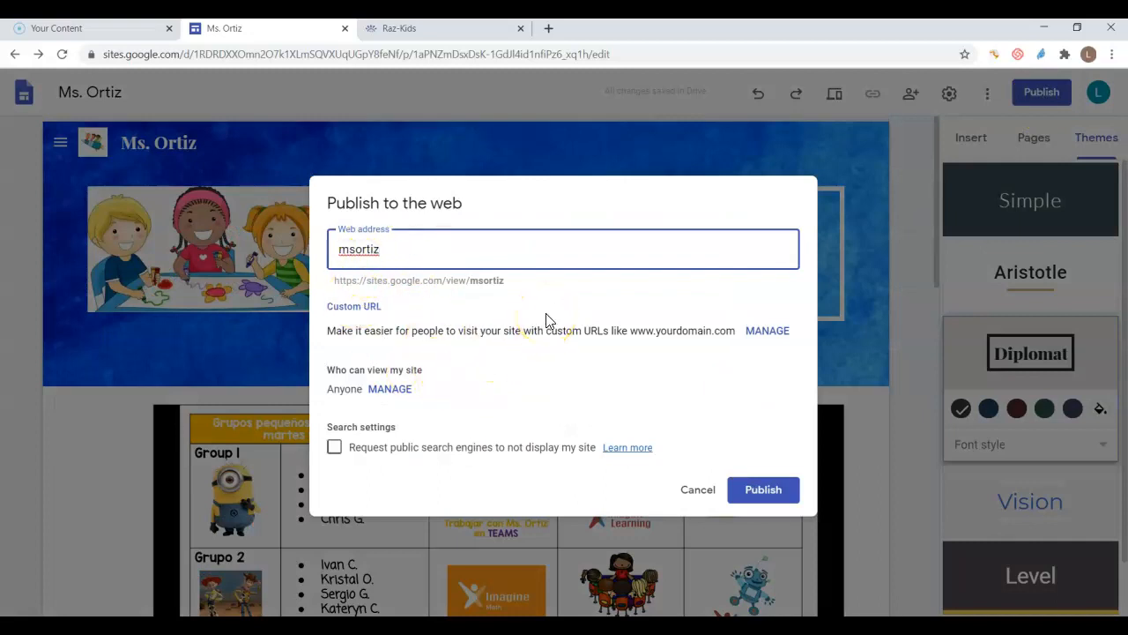
pyautogui.write('summerschool')
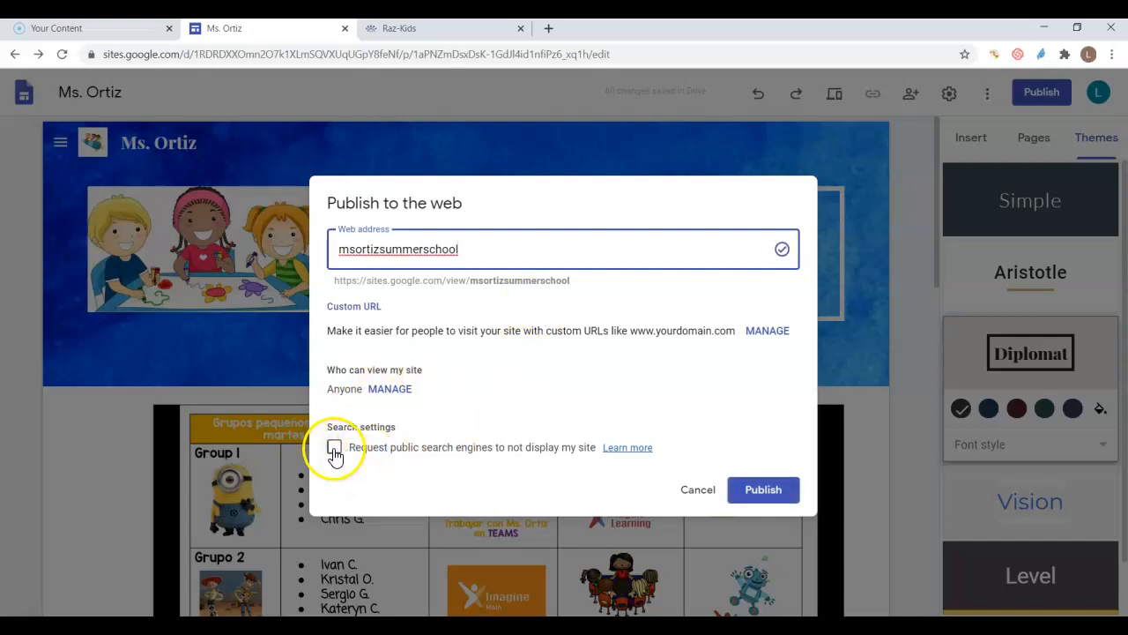
pyautogui.click(765, 492)
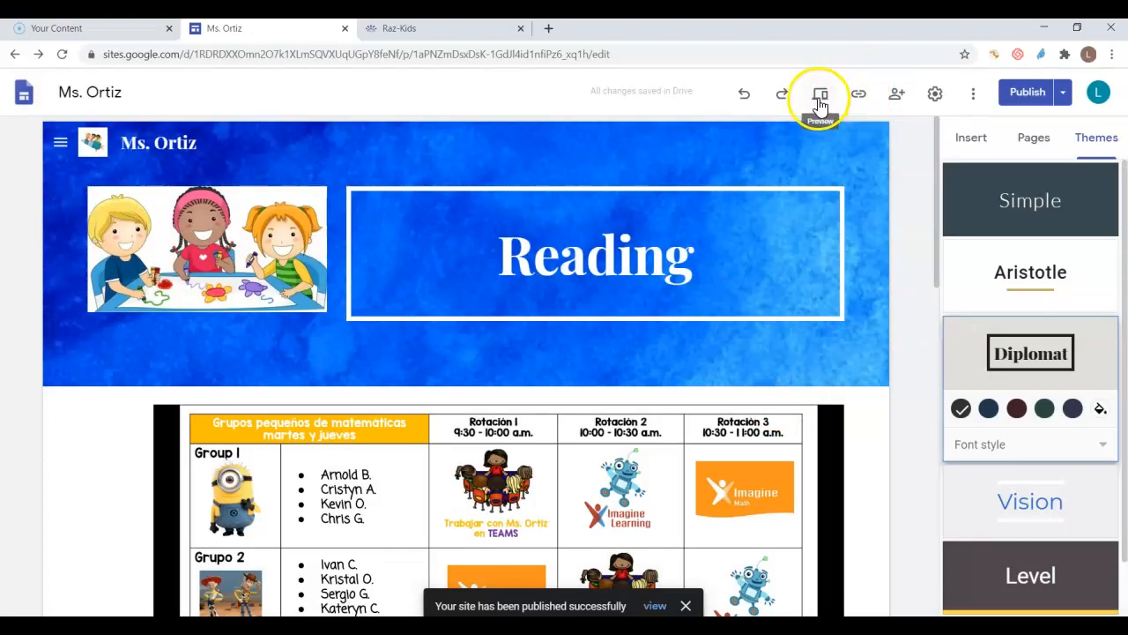
# Preview the site's Home page in tablet and phone layouts, ending with the large-screen layout
pyautogui.click(820, 98)
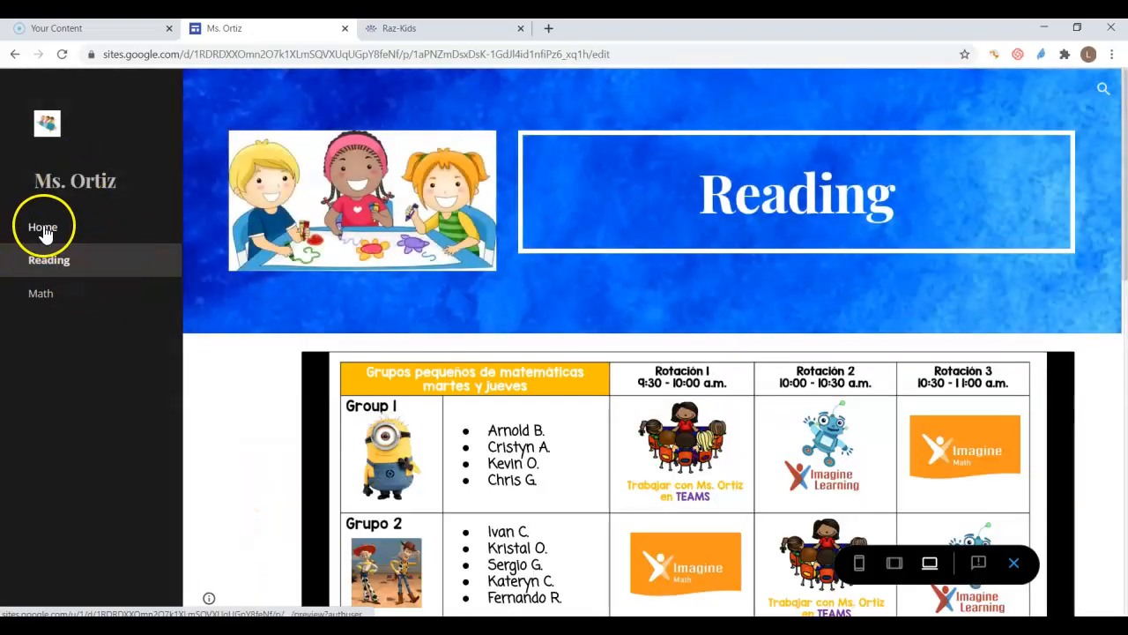
pyautogui.click(43, 227)
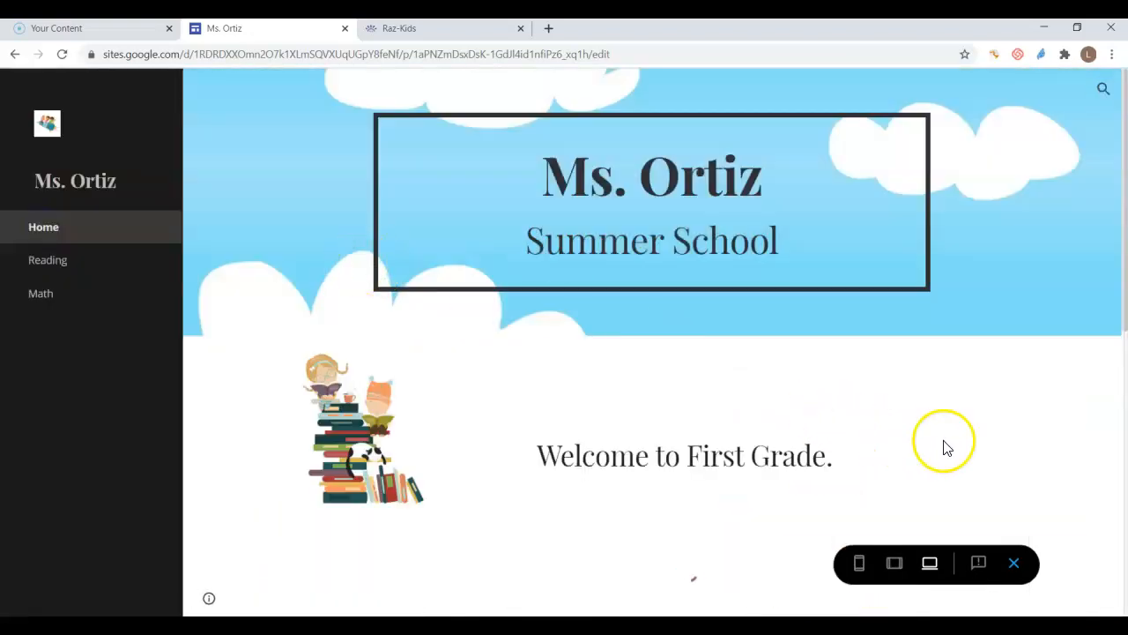
pyautogui.click(900, 562)
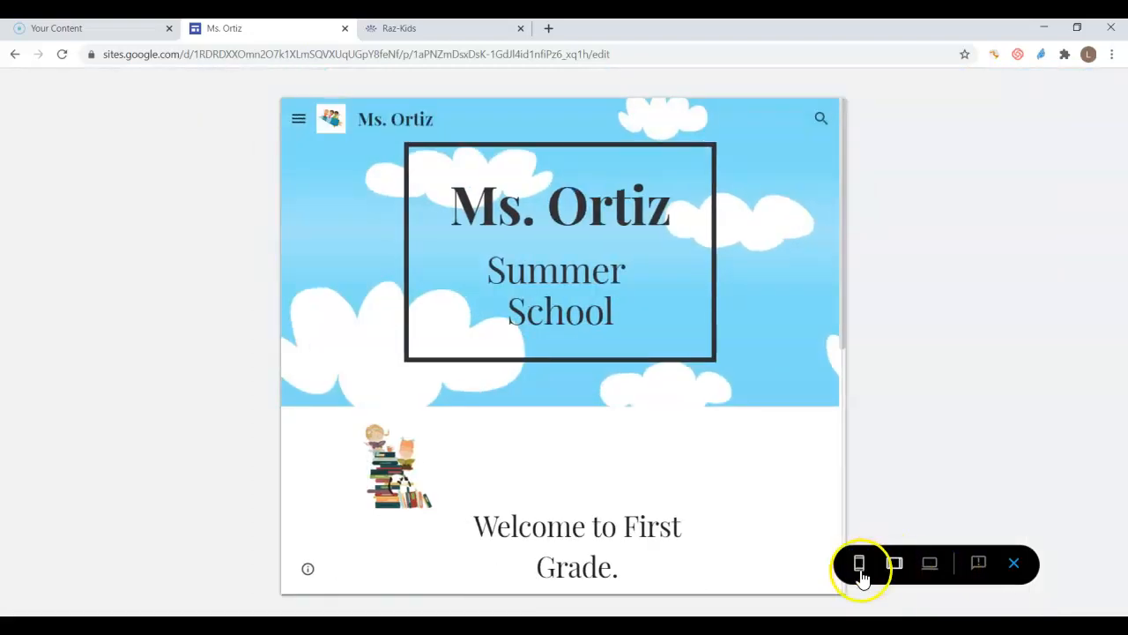
pyautogui.click(860, 572)
pyautogui.click(917, 578)
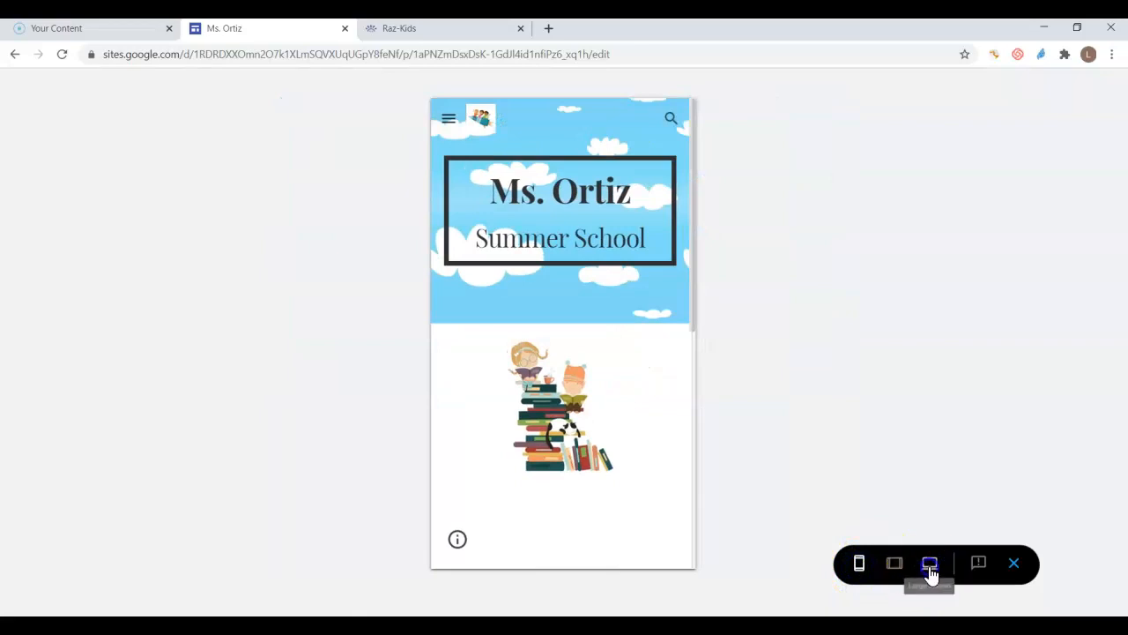
# Look through the Home, Reading and Math pages in the large-screen preview, return to Home and exit the preview
pyautogui.scroll(-3, 996, 454)
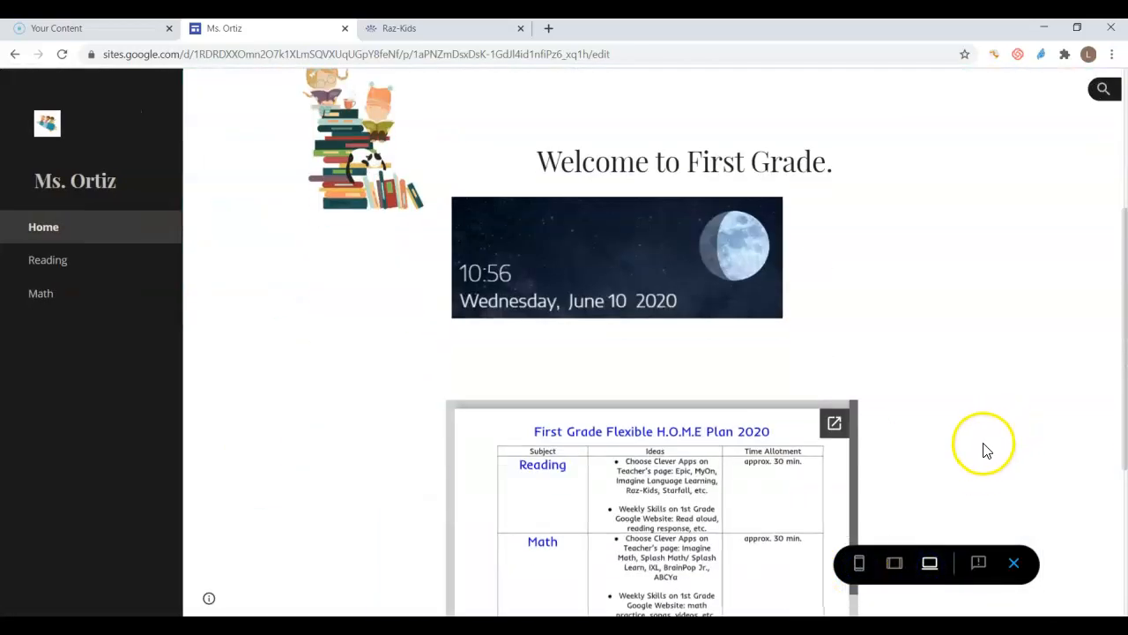
pyautogui.scroll(-4, 985, 449)
pyautogui.click(523, 594)
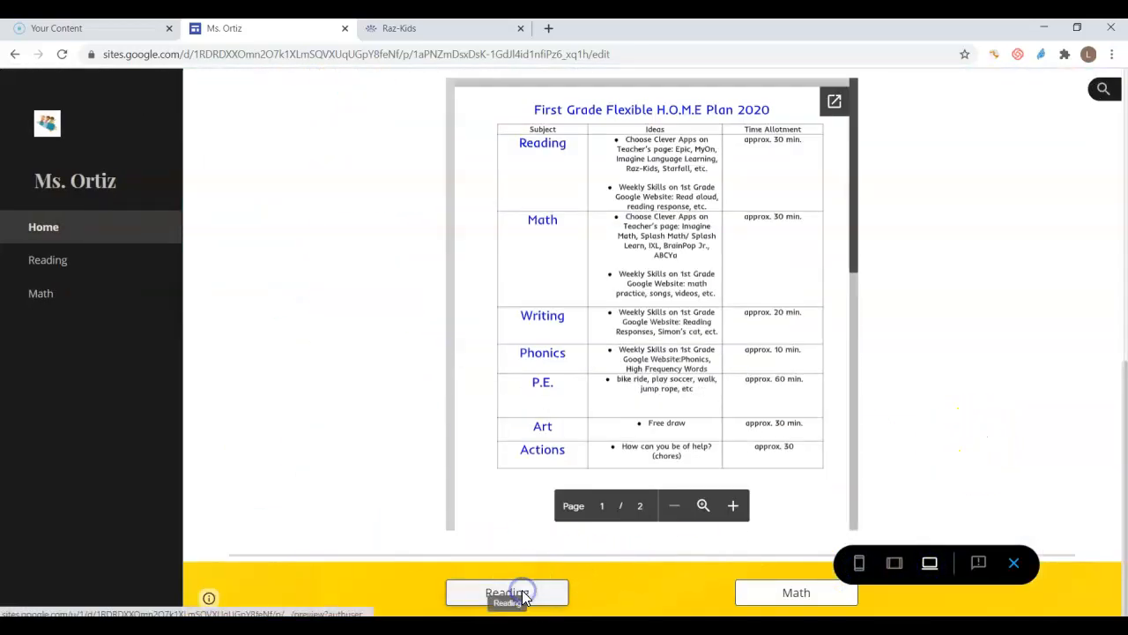
pyautogui.scroll(-15, 801, 511)
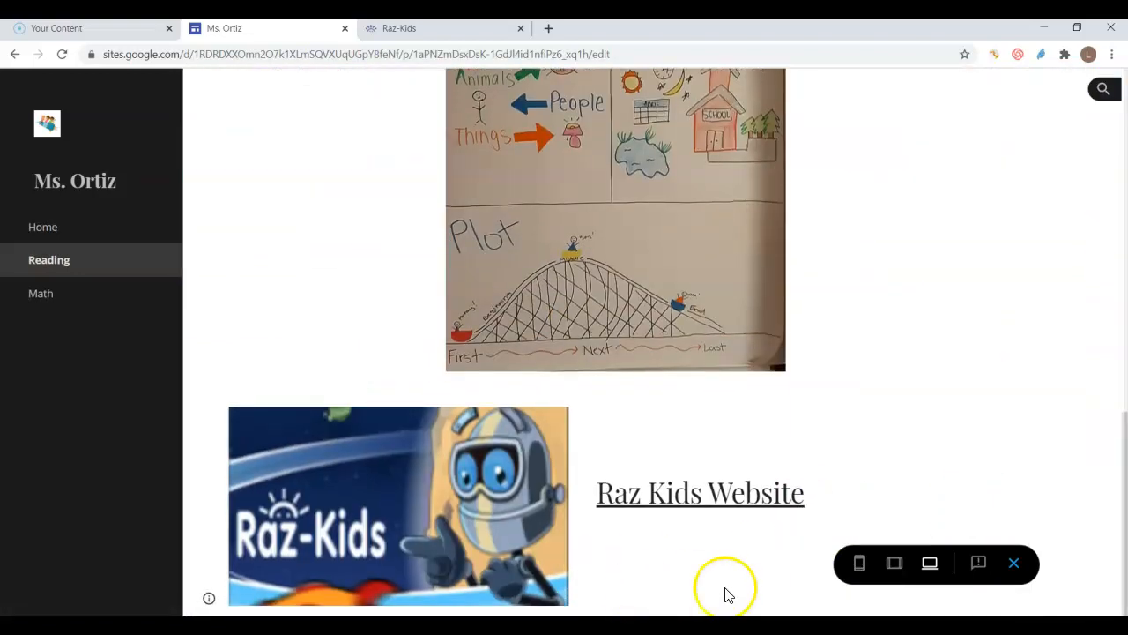
pyautogui.click(44, 294)
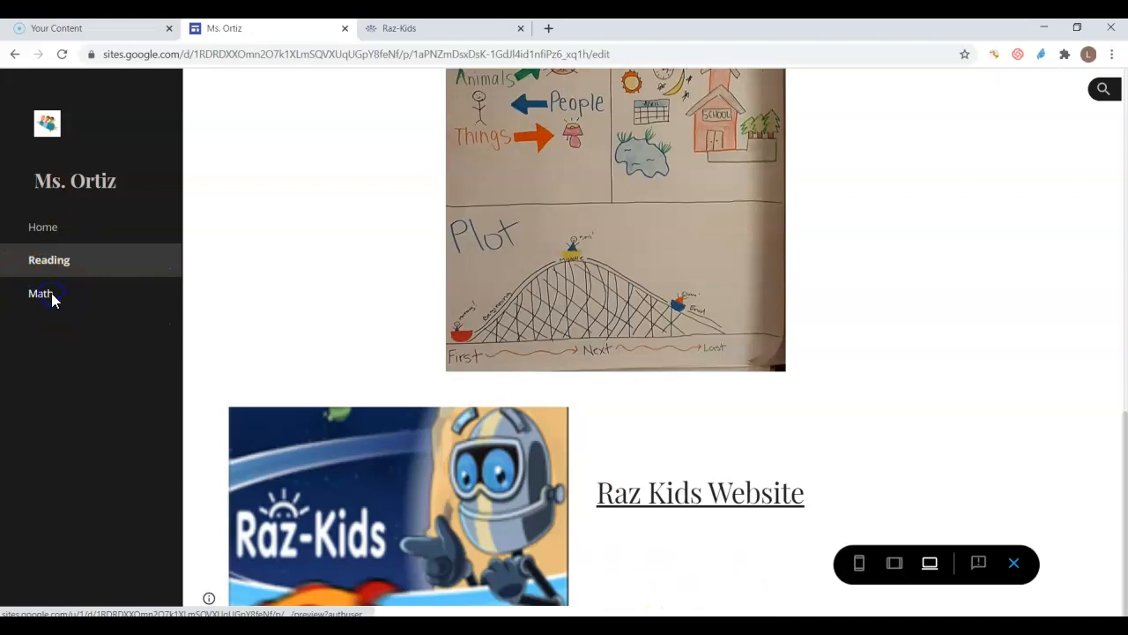
pyautogui.scroll(-3, 927, 418)
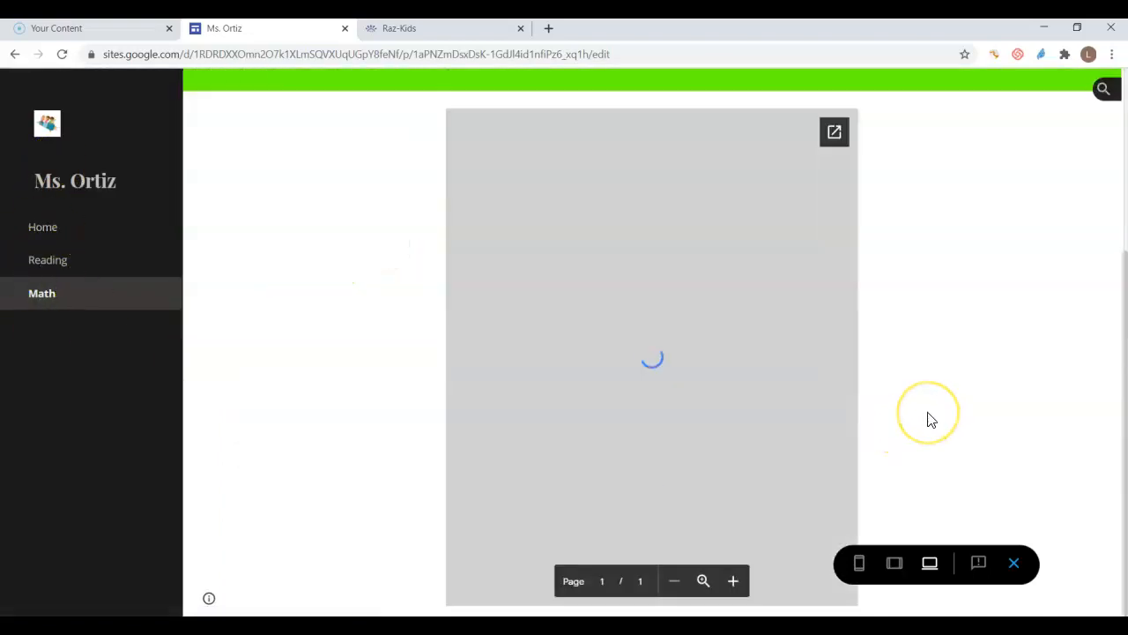
pyautogui.scroll(3, 929, 420)
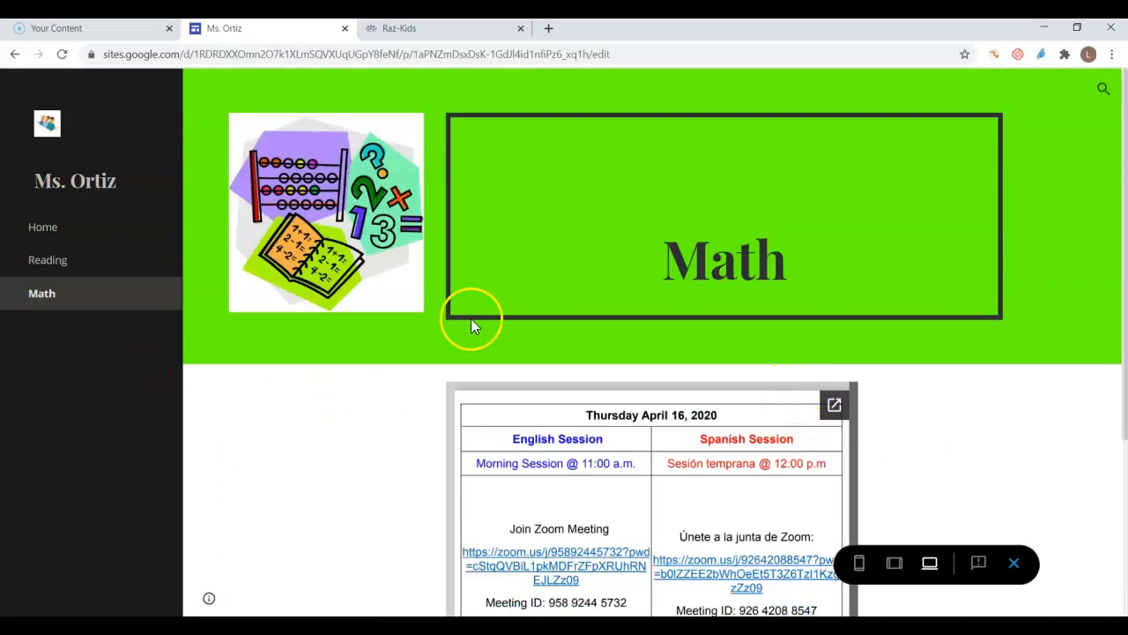
pyautogui.click(44, 229)
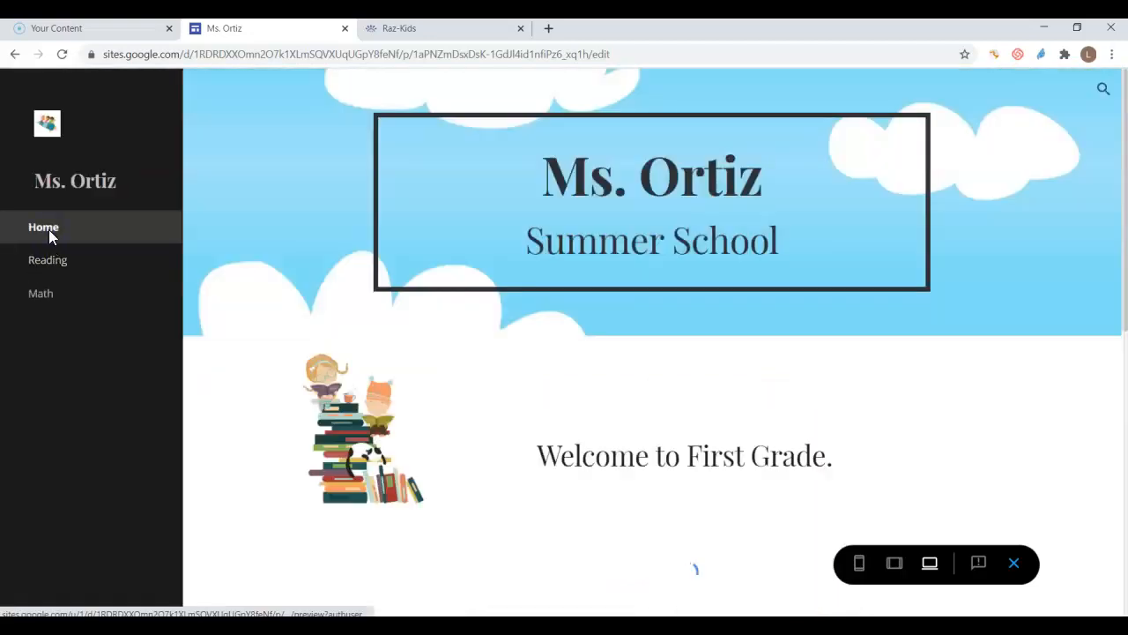
pyautogui.click(1012, 562)
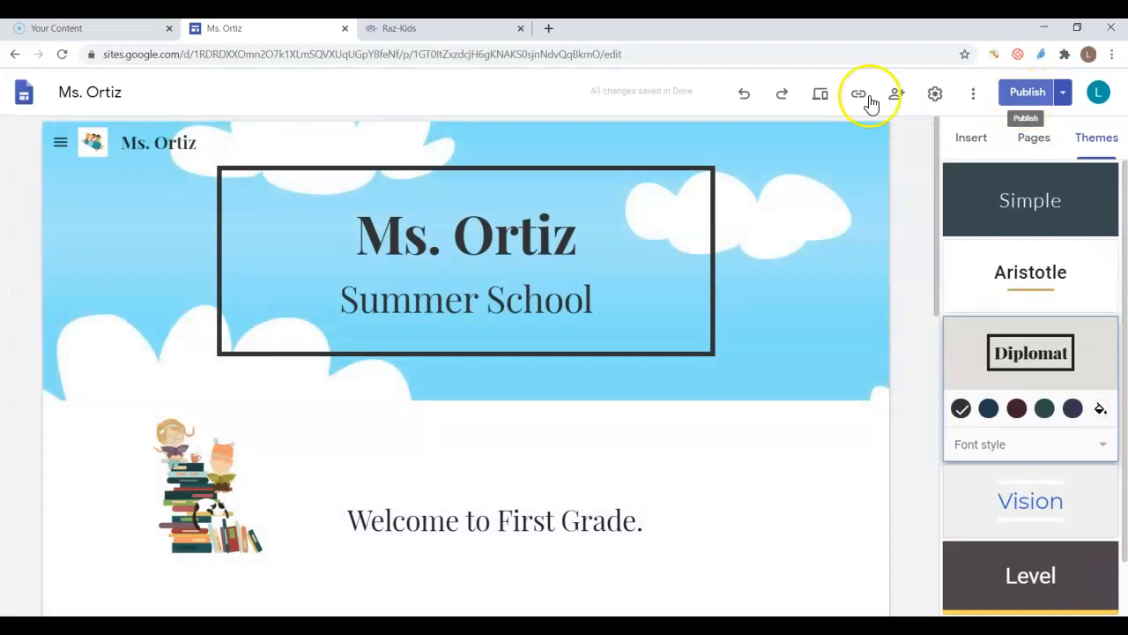
# Copy the published site link for sharing
pyautogui.click(860, 94)
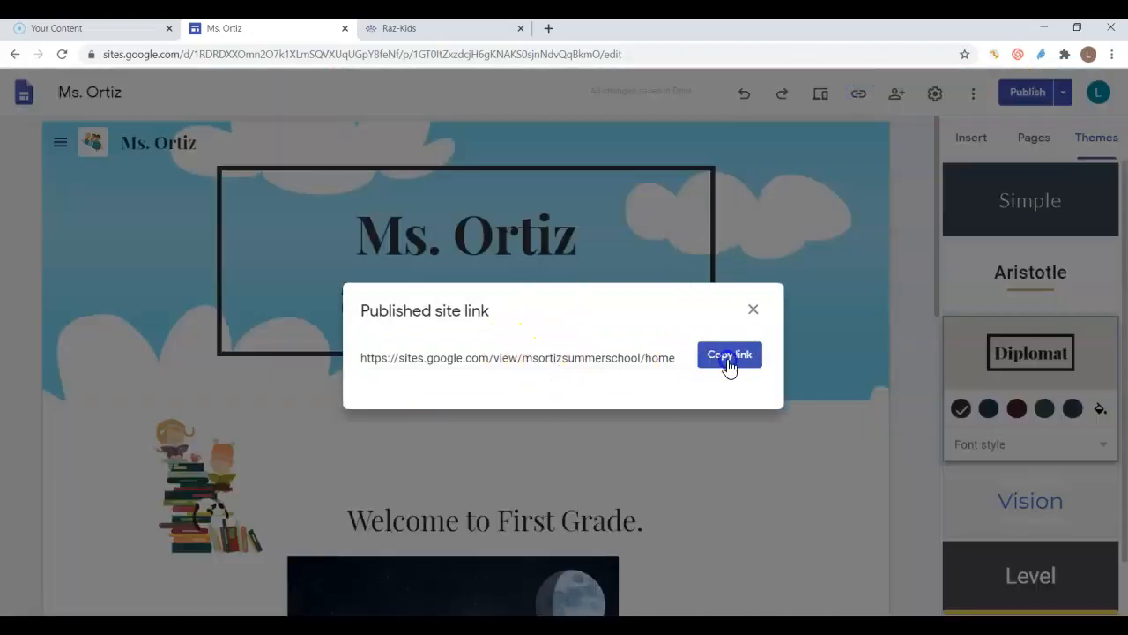
pyautogui.click(728, 356)
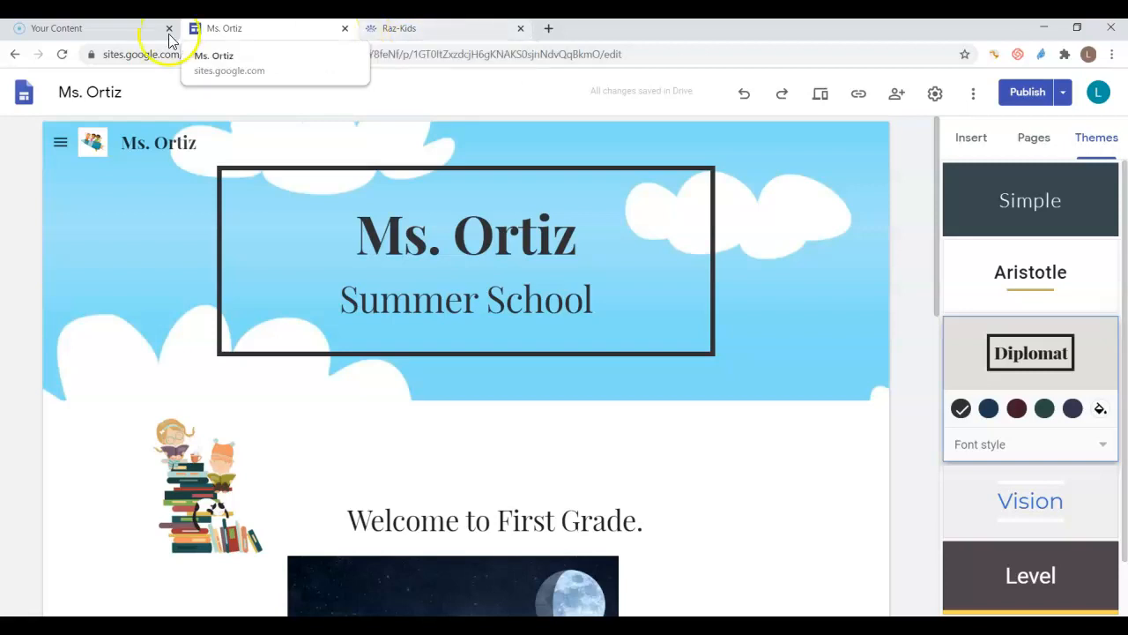
pyautogui.scroll(-1, 629, 288)
pyautogui.scroll(-5, 627, 284)
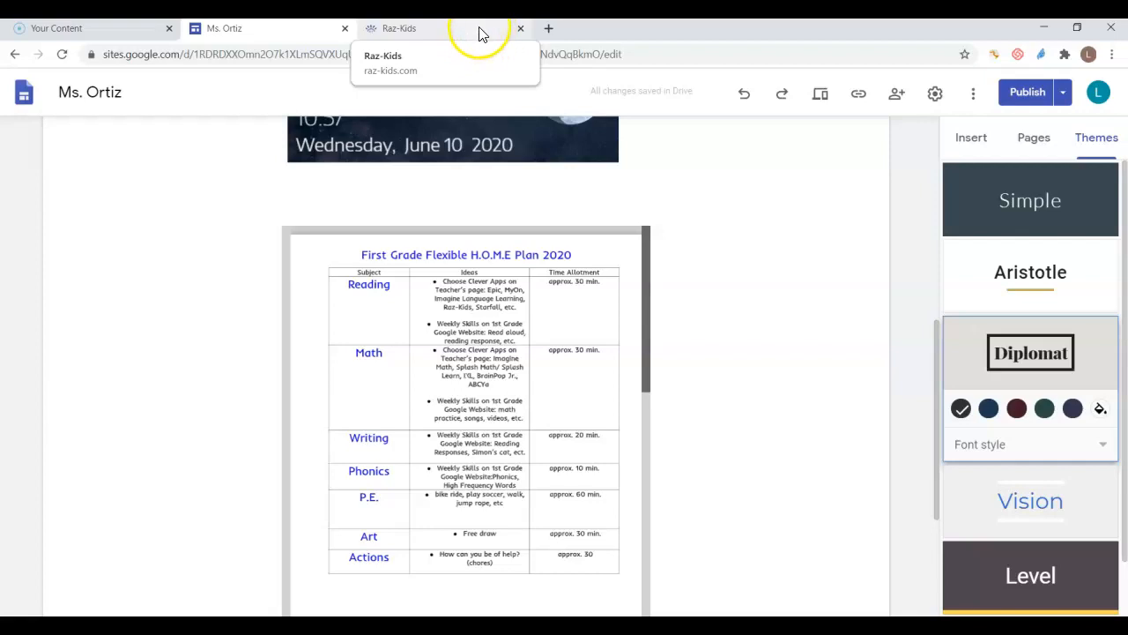
pyautogui.scroll(-3, 612, 352)
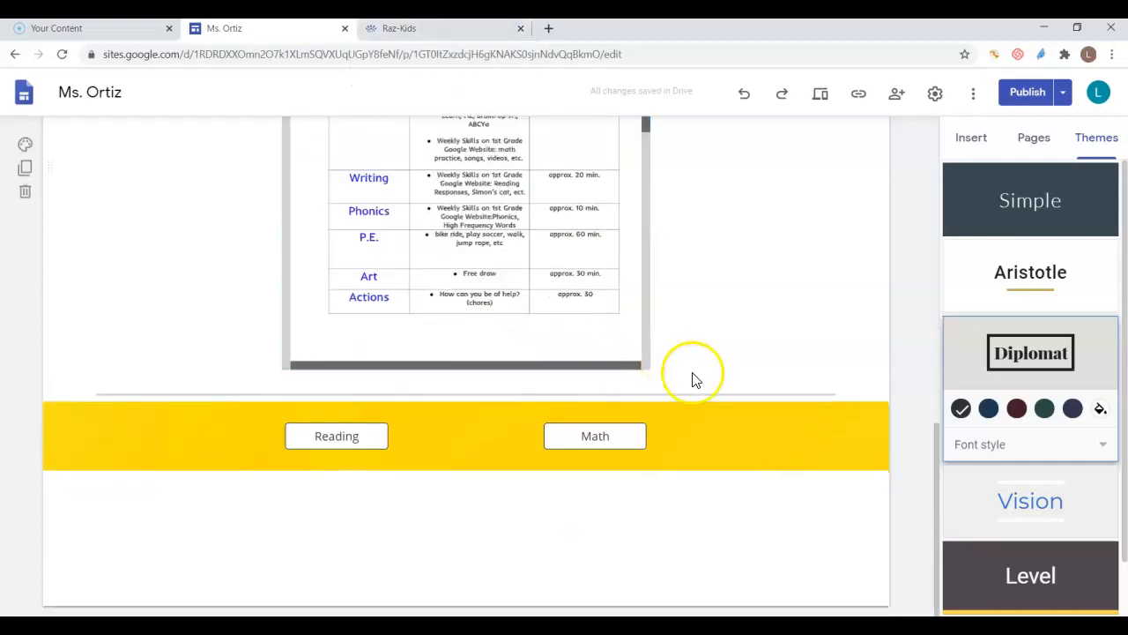
pyautogui.scroll(9, 692, 377)
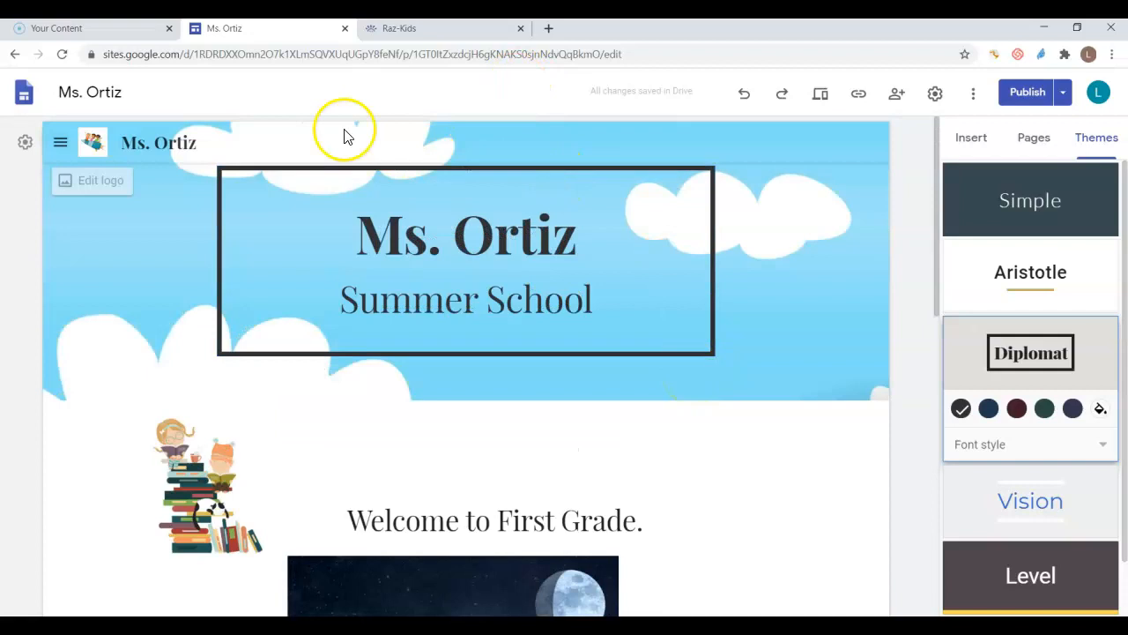